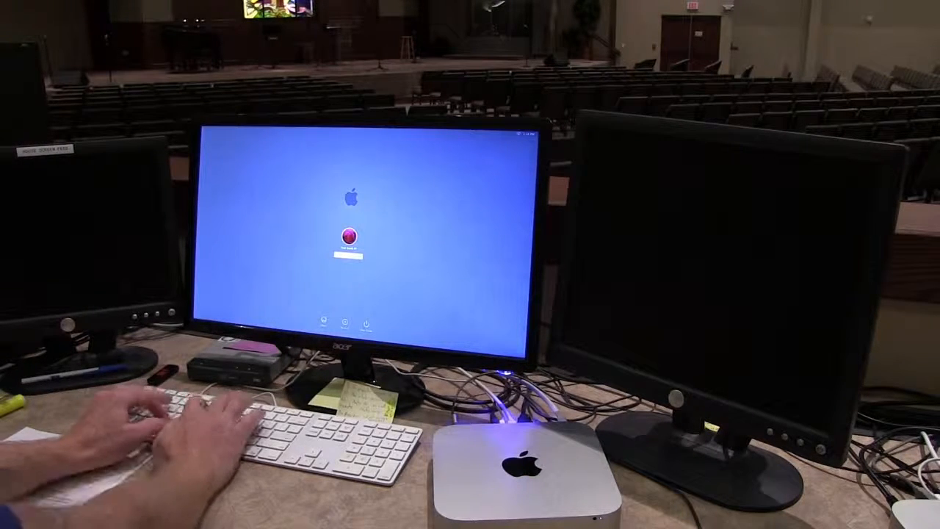
Log in with the account password, then close the Spotify login window and quit the open presentation program
key(Return)
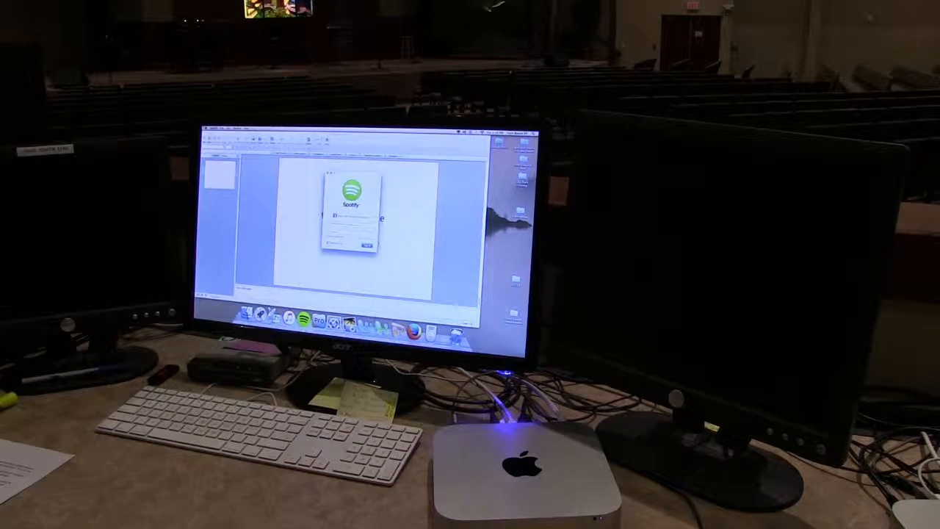
click(323, 173)
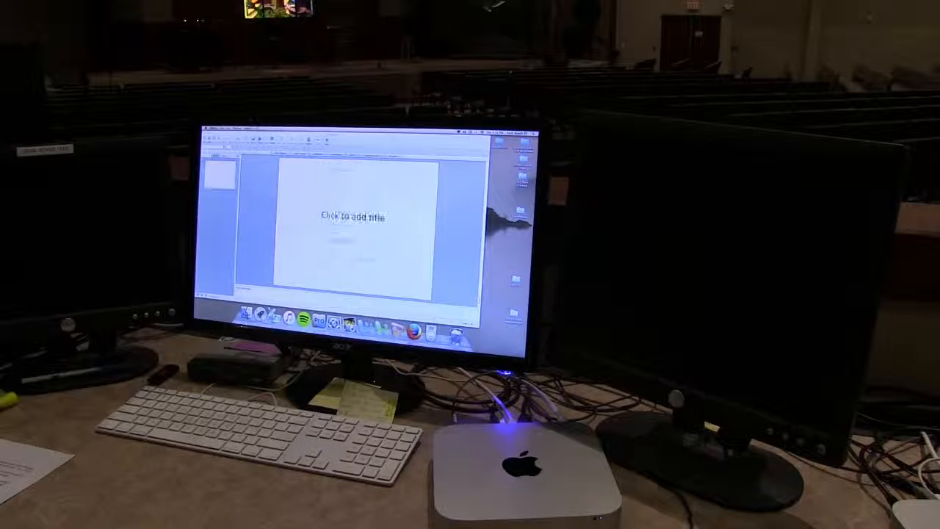
click(219, 136)
click(214, 128)
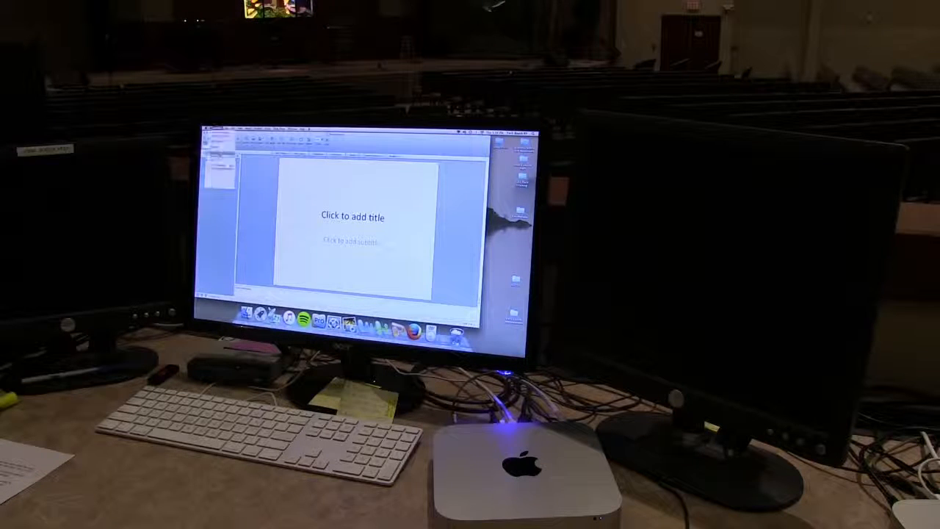
click(218, 168)
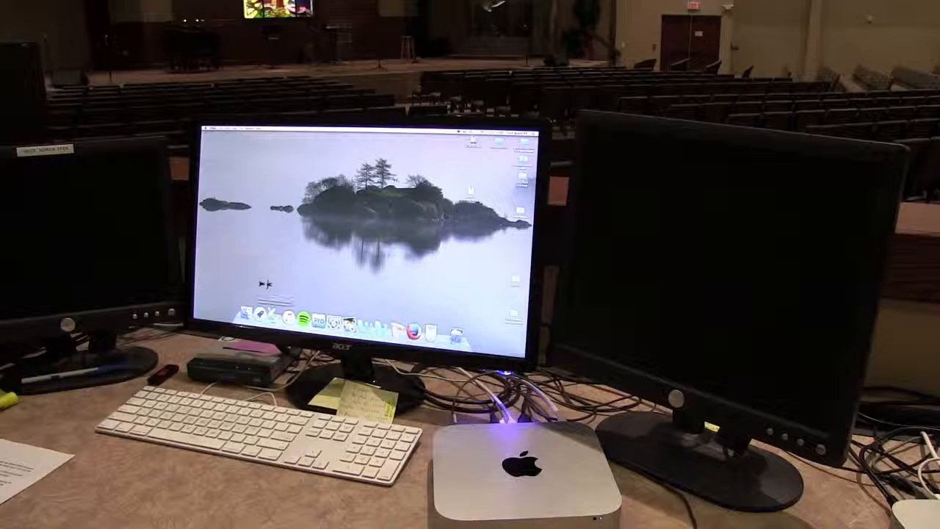
Launch QuickTime Player from the Applications folder and close the Finder window
click(247, 313)
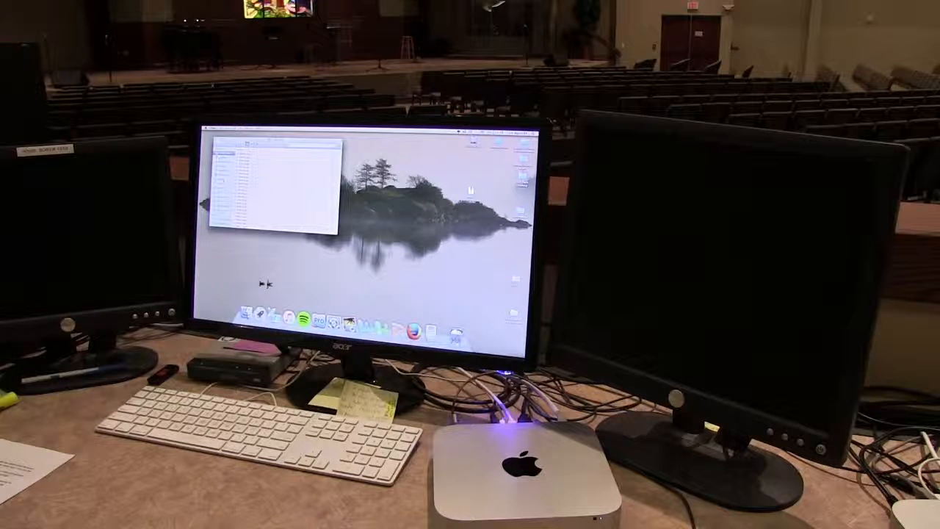
click(223, 162)
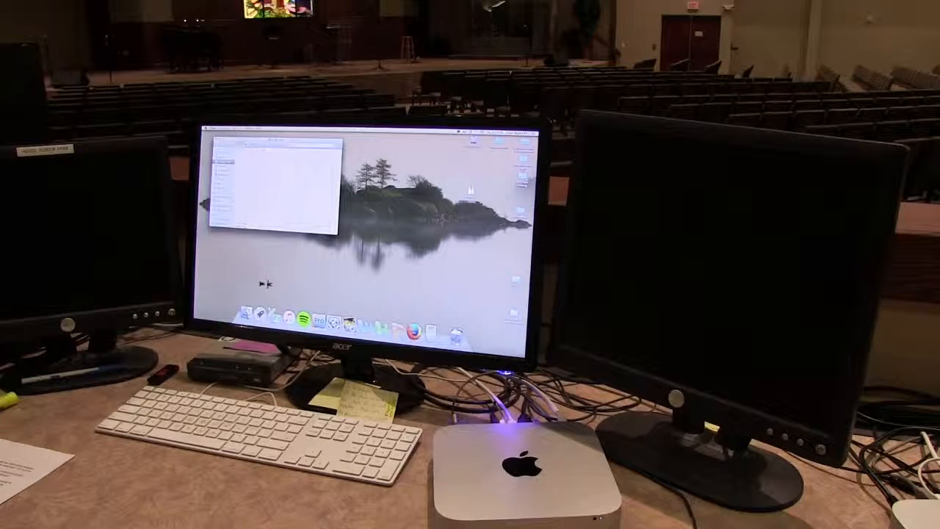
scroll(283, 188, down, 10)
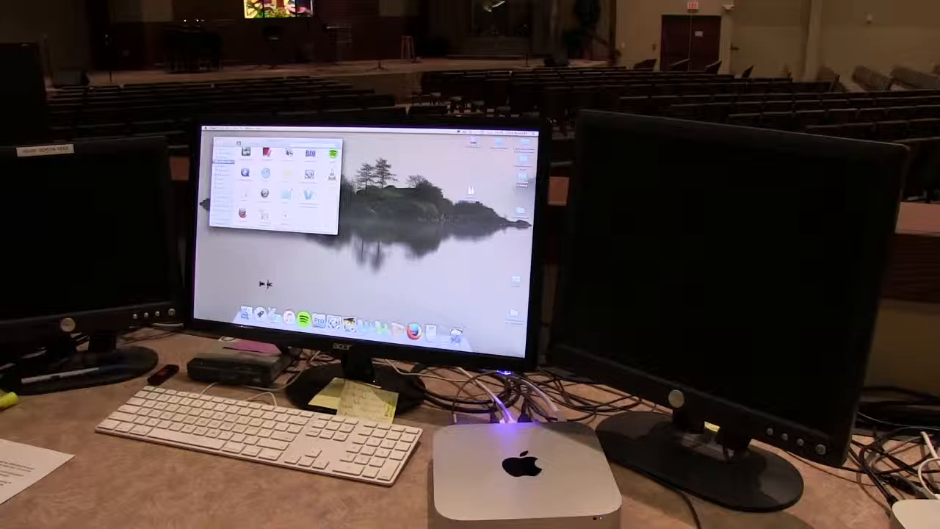
double_click(244, 173)
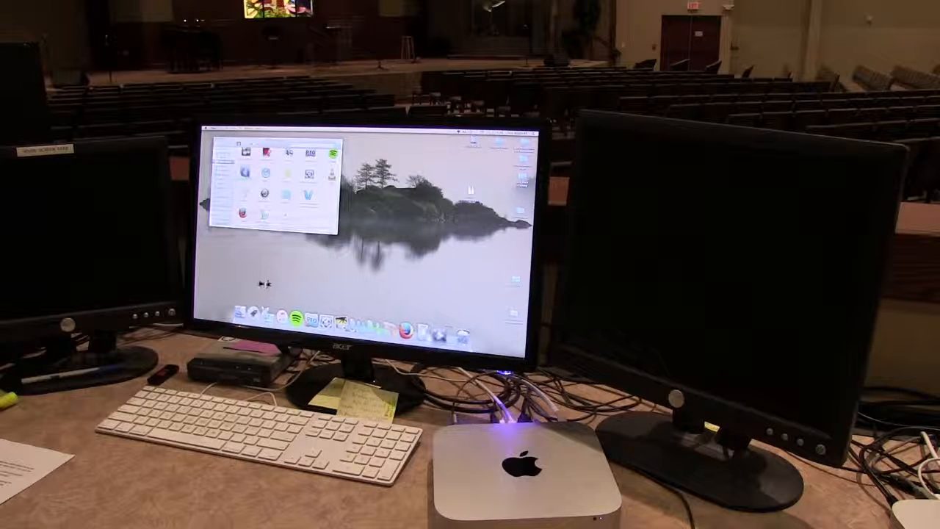
click(215, 139)
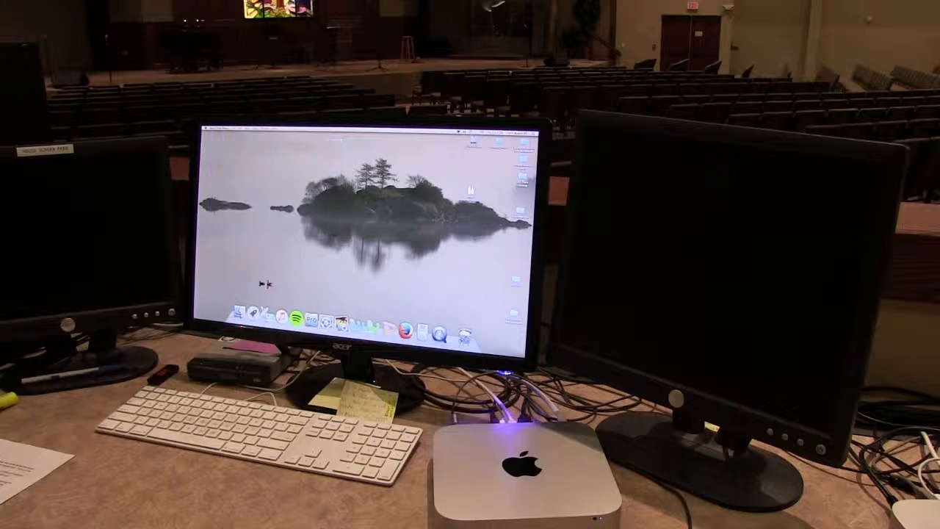
Start a new QuickTime screen recording of the full screen
click(233, 128)
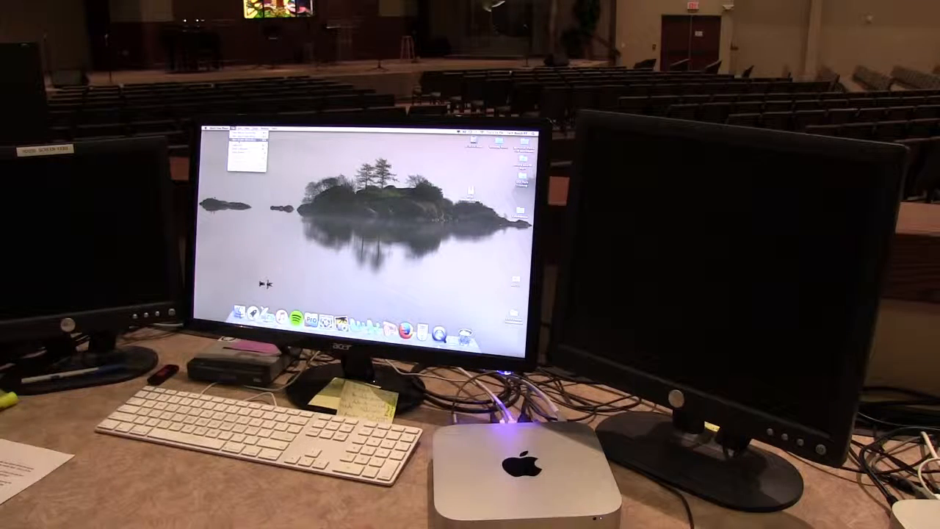
click(248, 138)
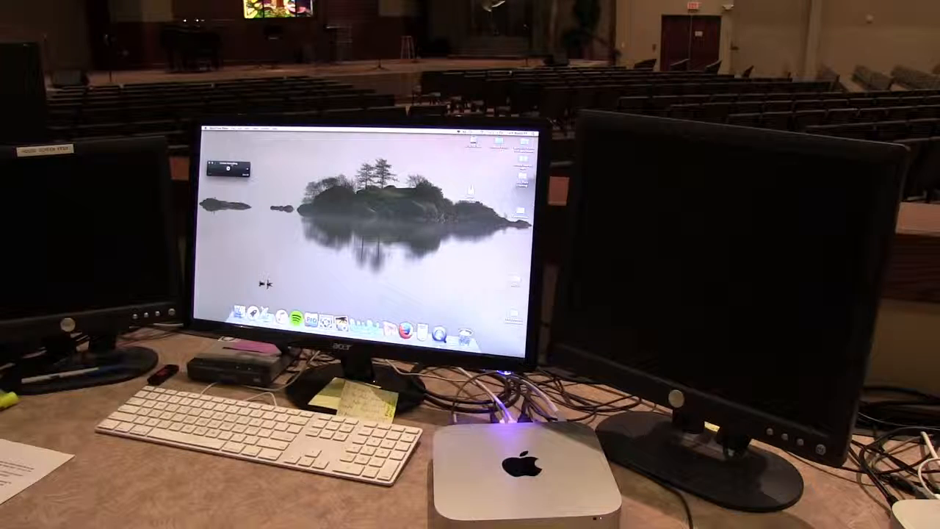
click(228, 168)
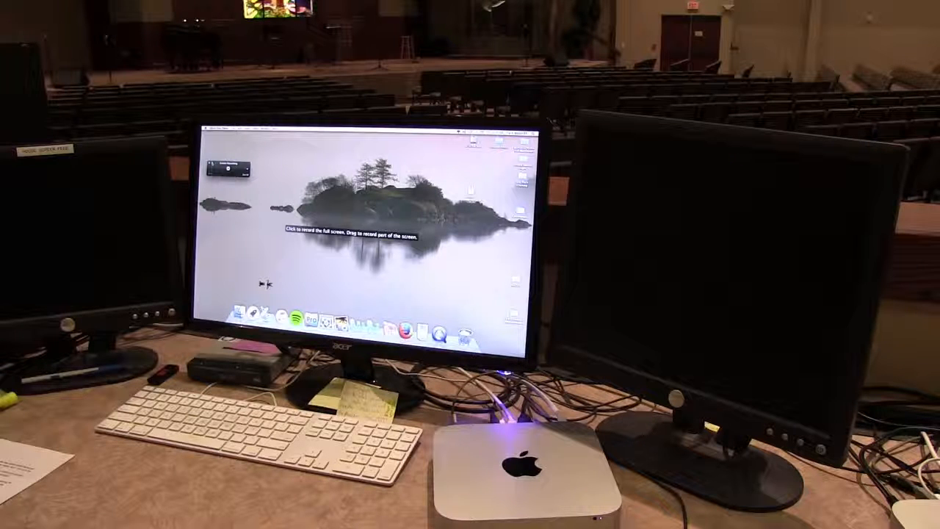
click(265, 283)
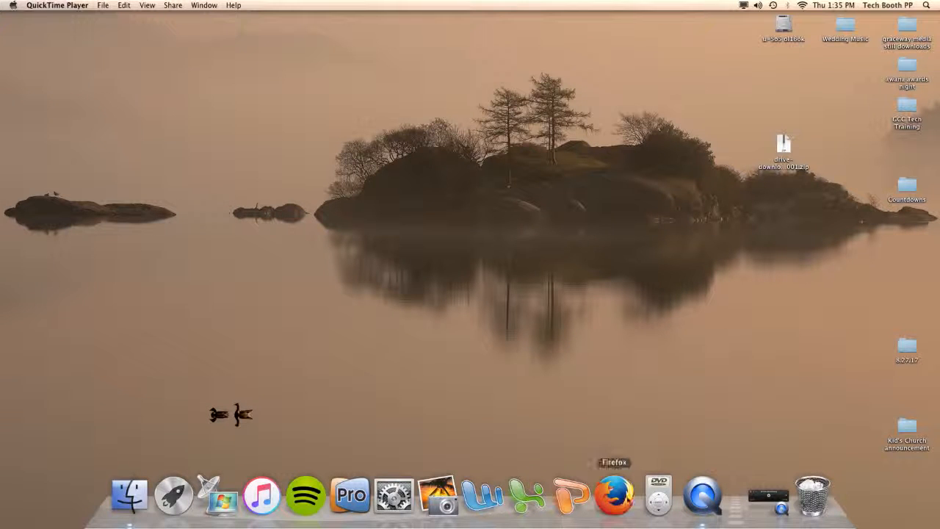
Open Planning Center in Firefox using its bookmark and switch from Accounts to Services
click(614, 496)
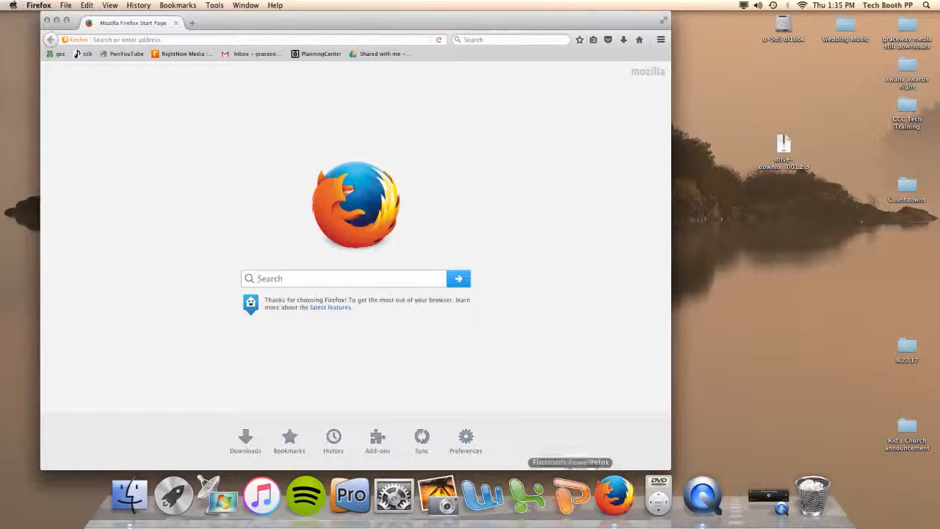
click(316, 54)
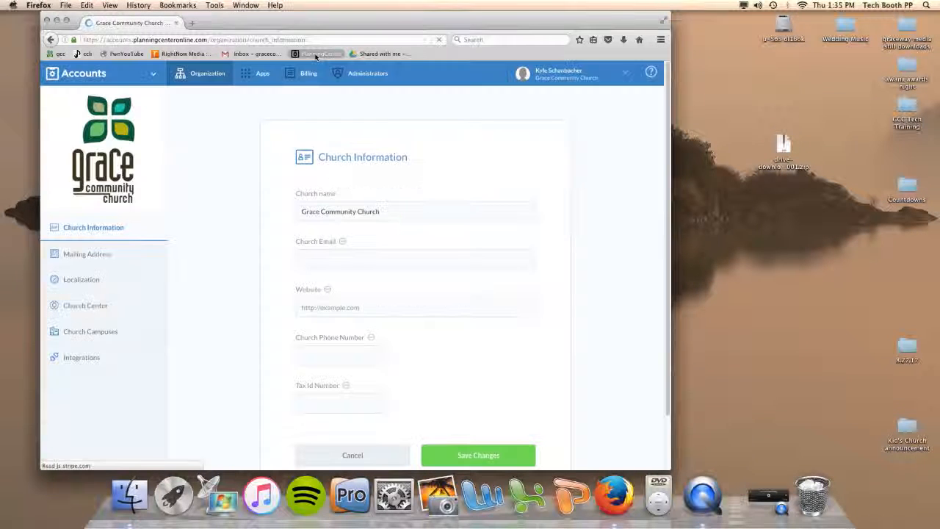
click(150, 76)
click(82, 123)
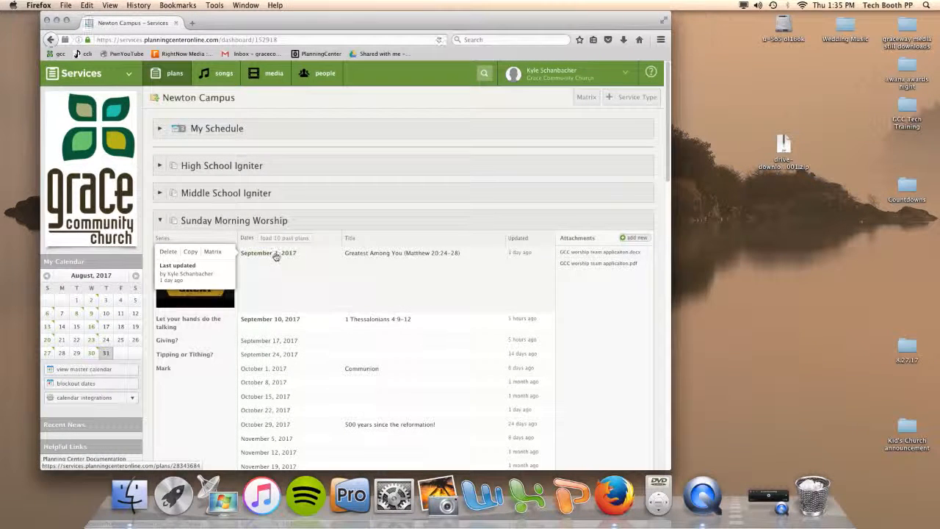
Open the September 3, 2017 Sunday Morning Worship plan and review its order of service
click(275, 253)
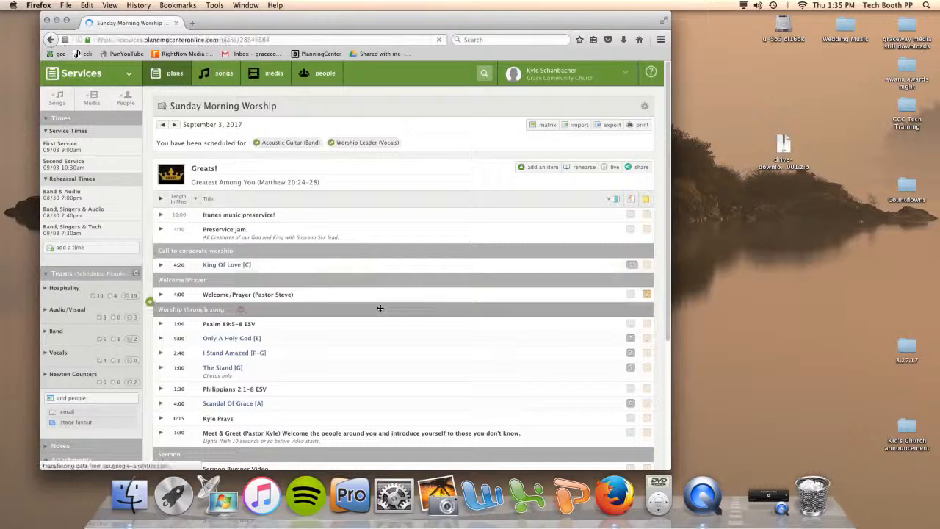
scroll(380, 313, down, 2)
scroll(381, 314, down, 3)
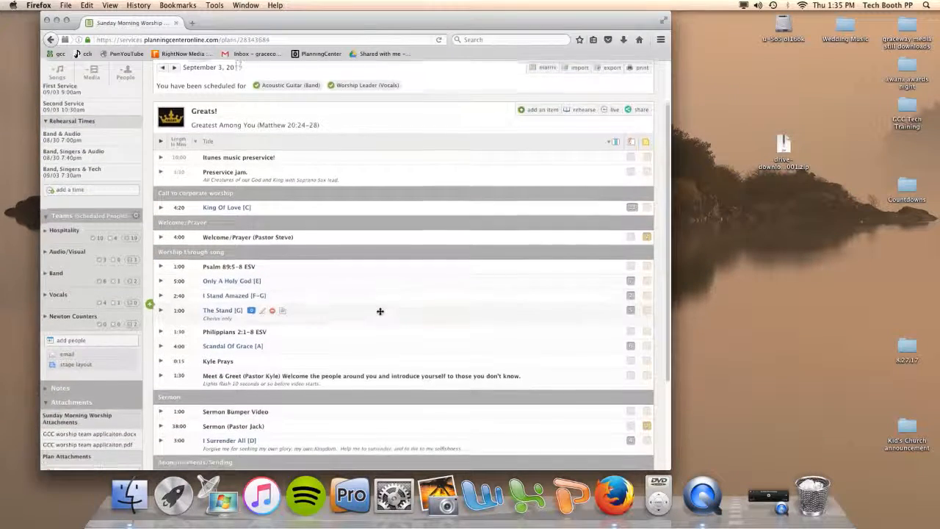
scroll(380, 311, down, 2)
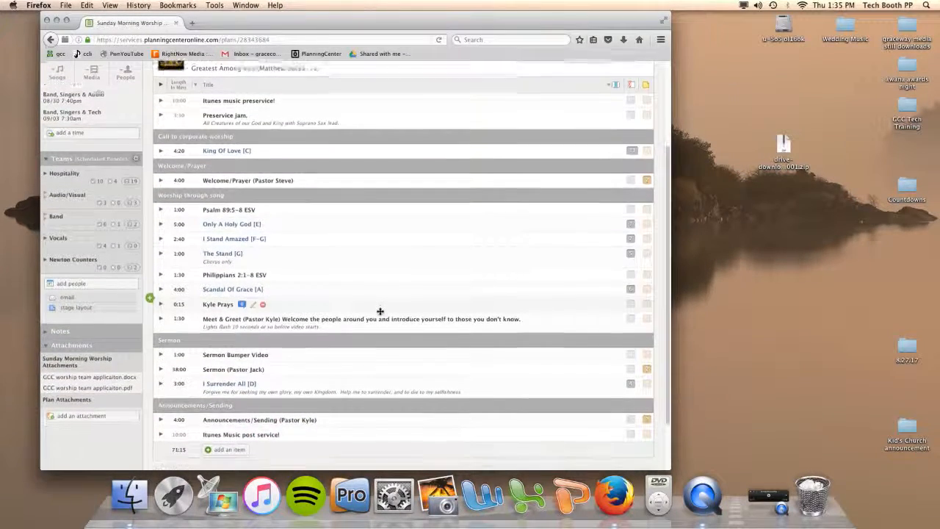
Launch ProPresenter 5 and minimize its window to uncover the desktop
click(349, 497)
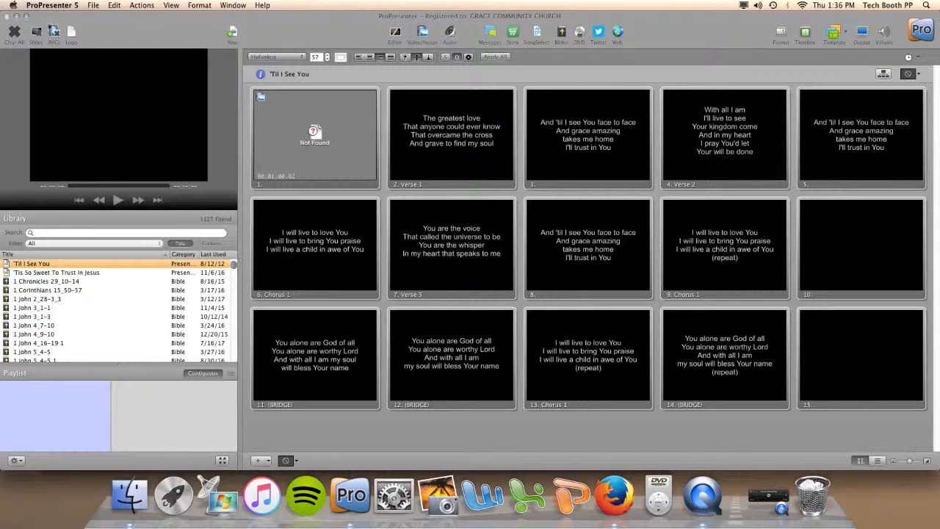
click(16, 17)
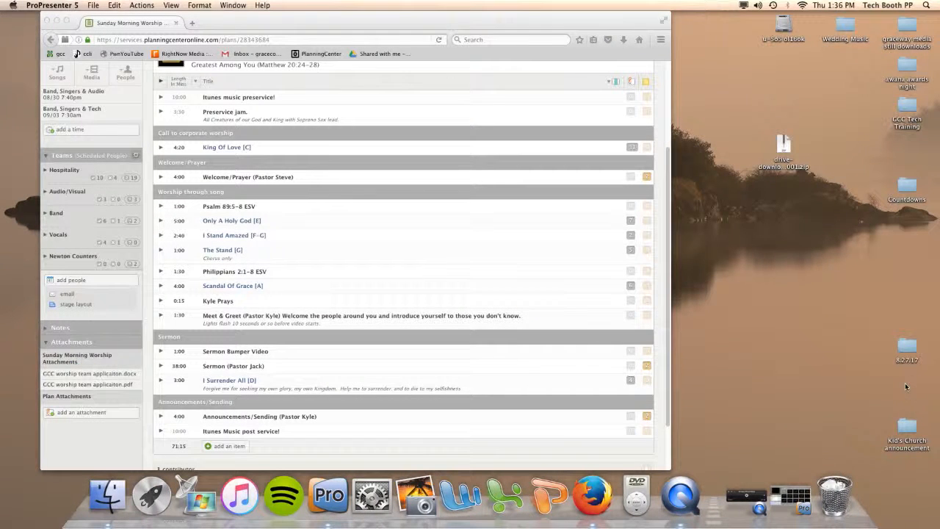
Create a new folder on the desktop below the 8.27.17 folder and rename it 9.3.17
right_click(906, 385)
click(894, 389)
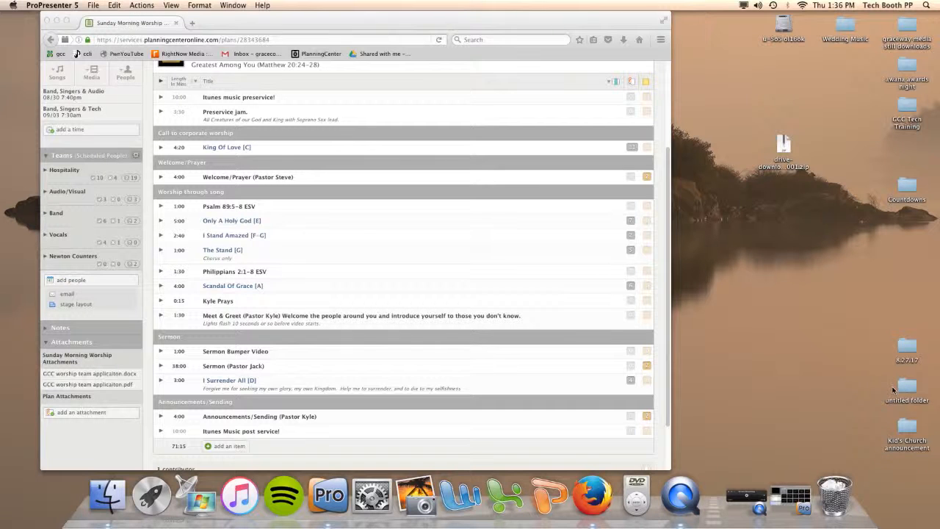
right_click(894, 389)
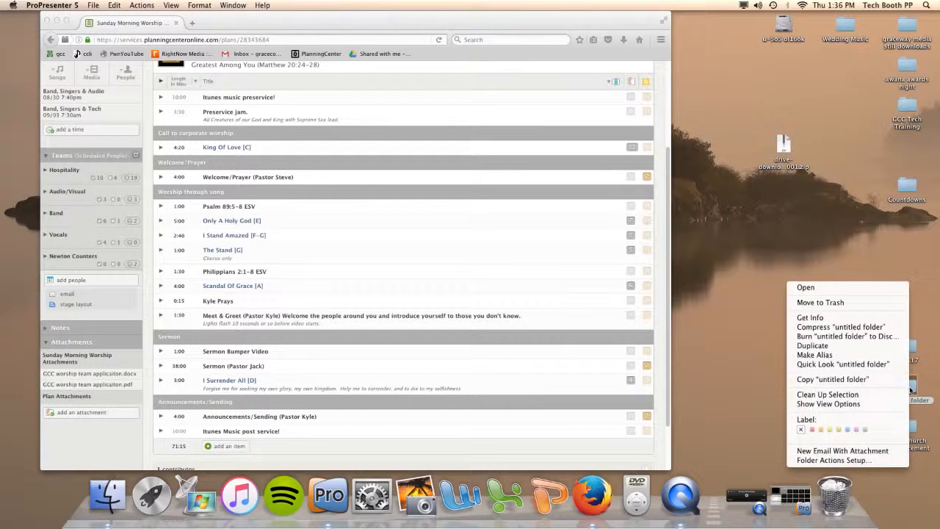
click(843, 320)
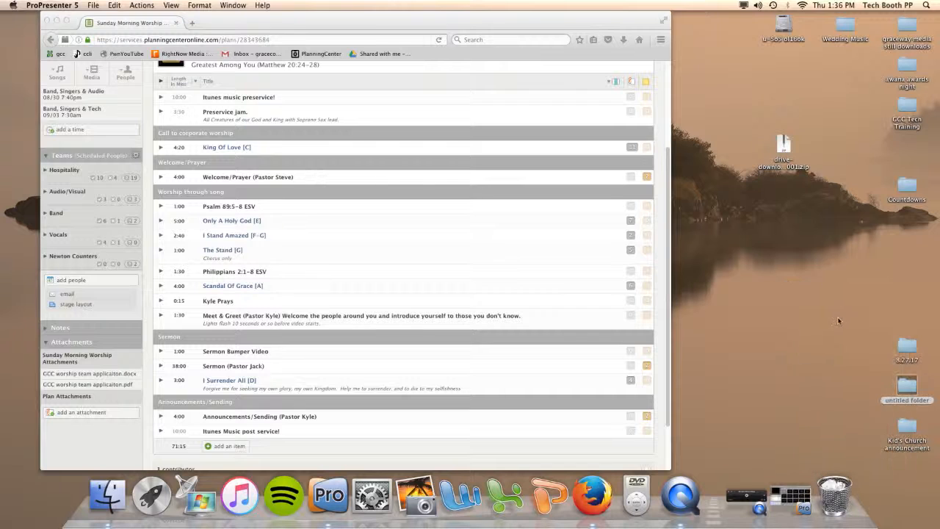
click(64, 209)
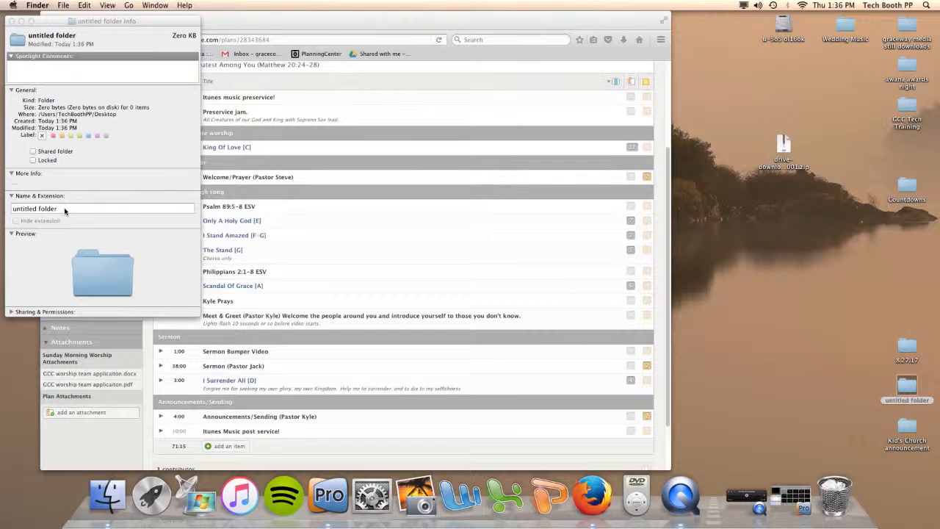
drag(65, 208, 4, 210)
text(9.3.17)
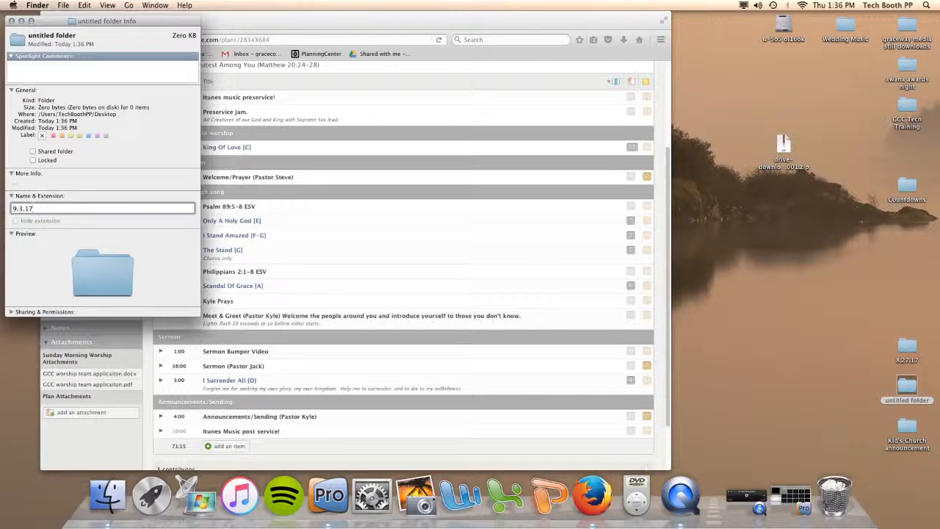
key(Return)
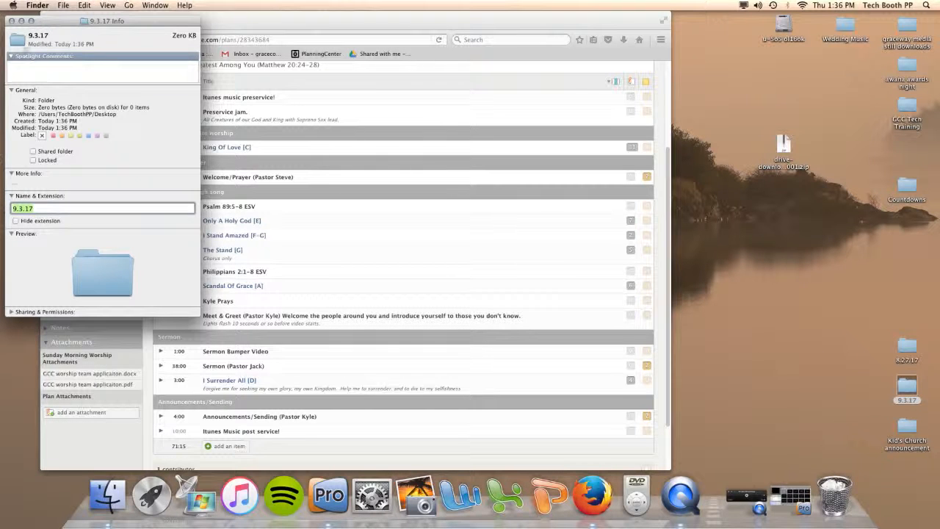
click(11, 22)
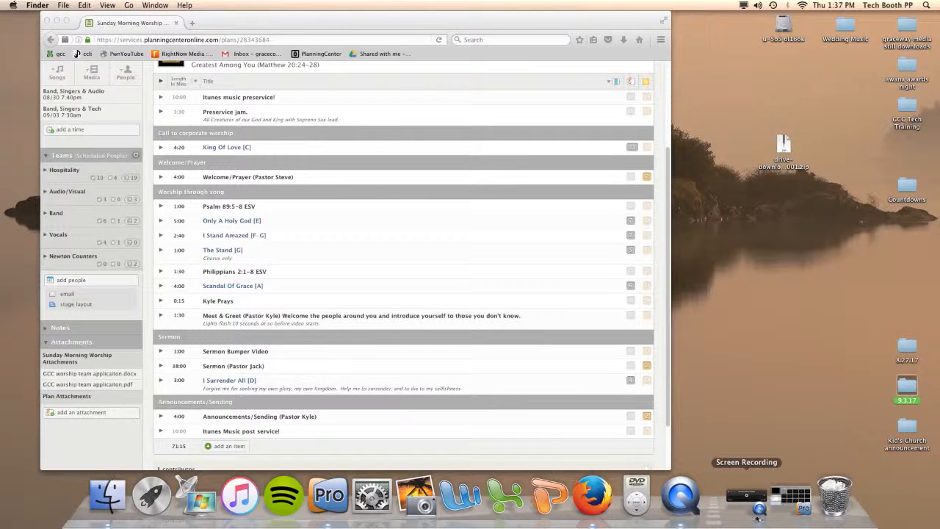
Restore the ProPresenter window and create a new playlist named 9.3.17
click(789, 497)
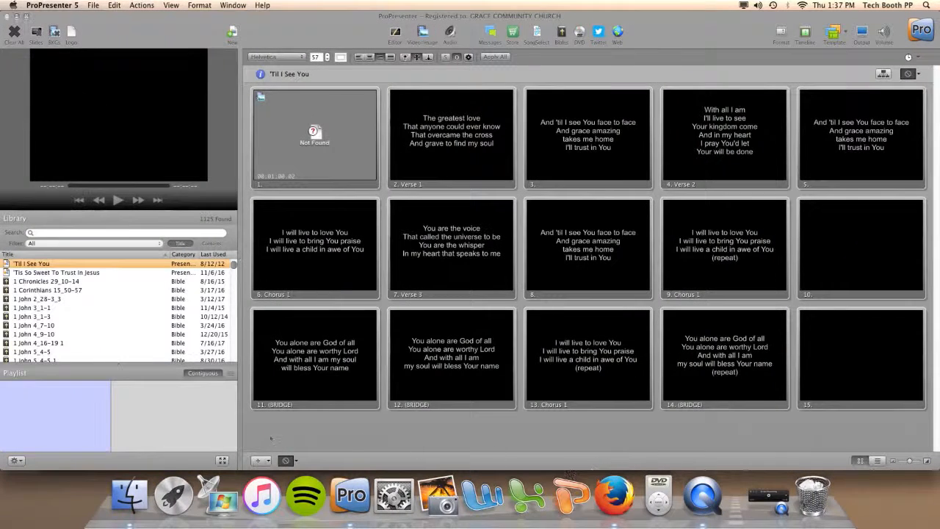
click(15, 461)
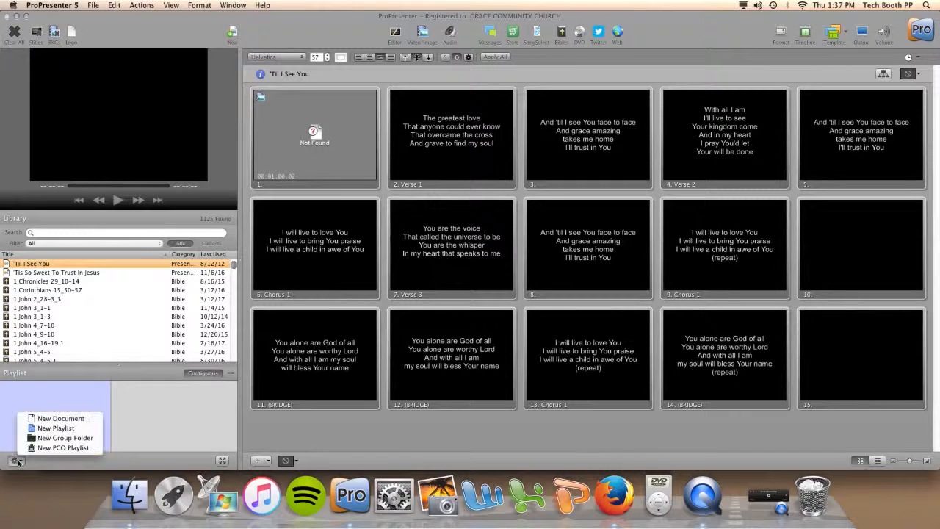
click(45, 428)
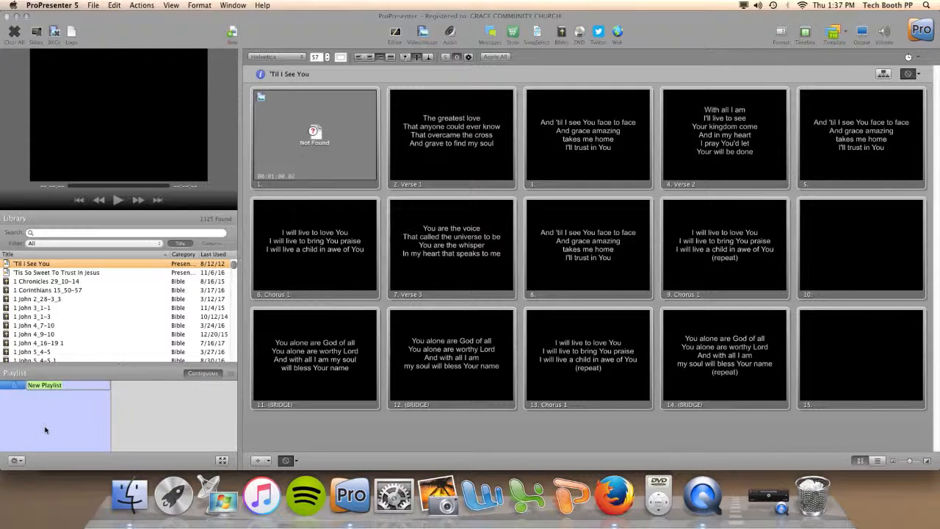
text(S.3.17)
key(Return)
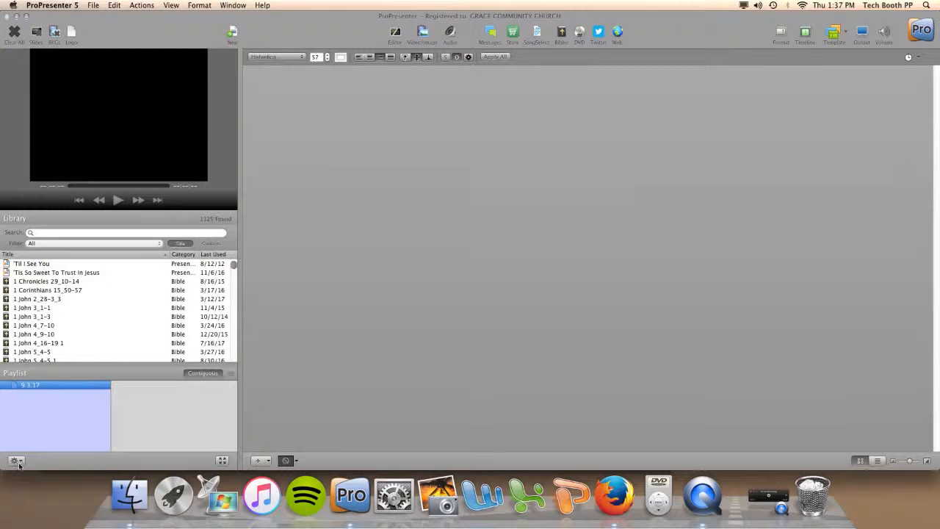
Create a new document named "9.3.17 loop" in the 9.3.17 playlist
click(17, 462)
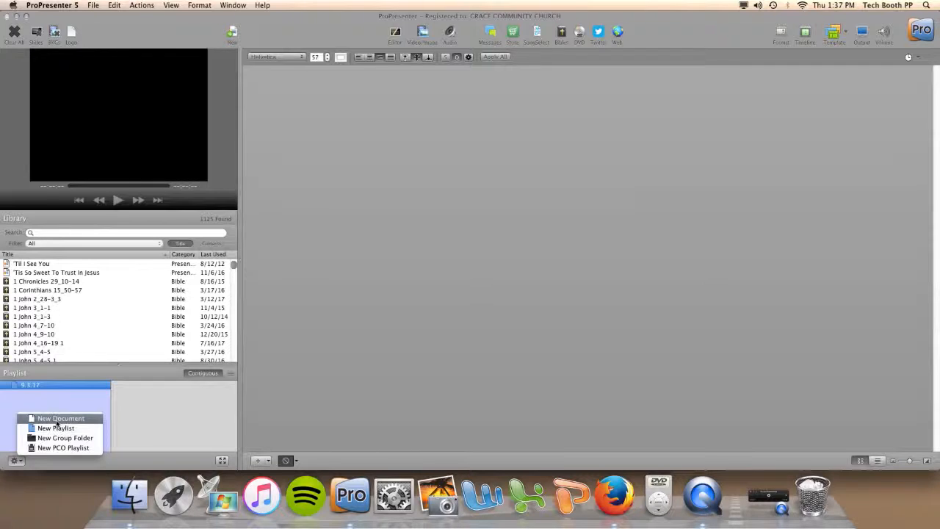
click(56, 421)
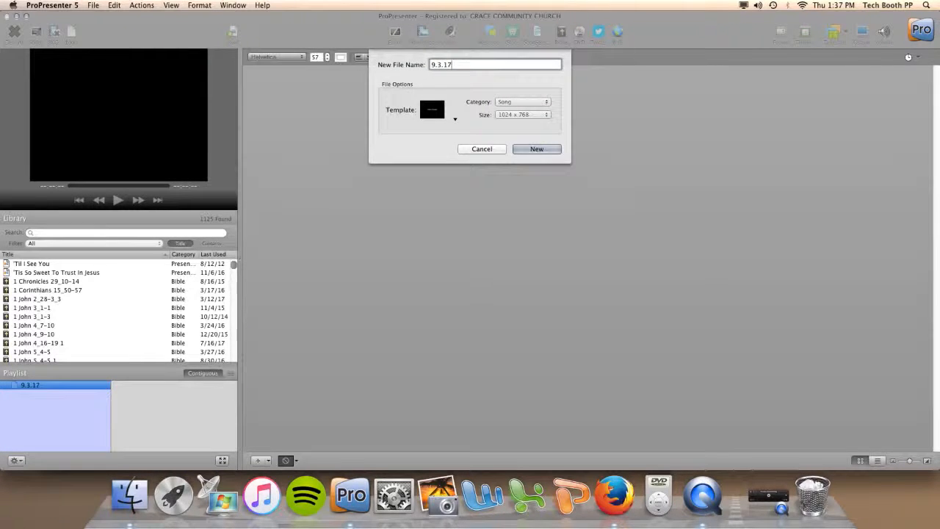
text(loop)
click(537, 149)
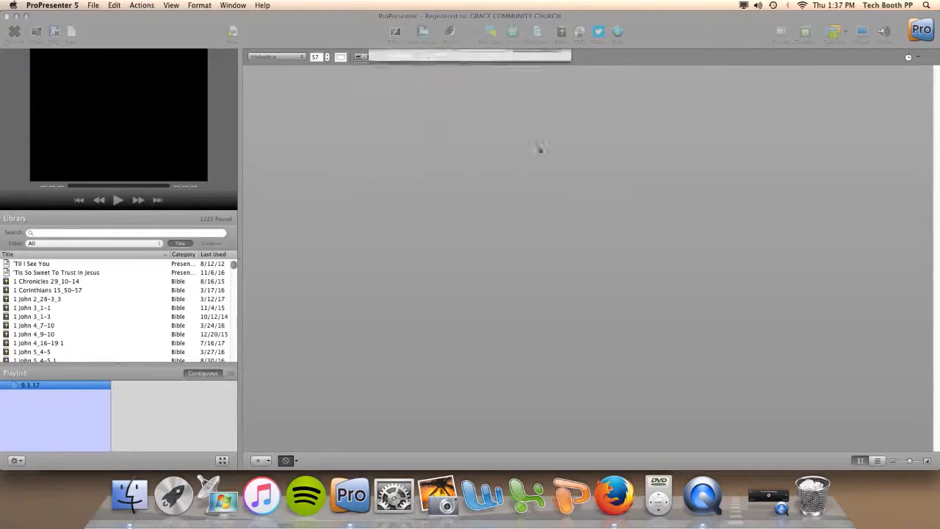
Create a new document named "9.3.17 welcome"
click(16, 460)
click(35, 419)
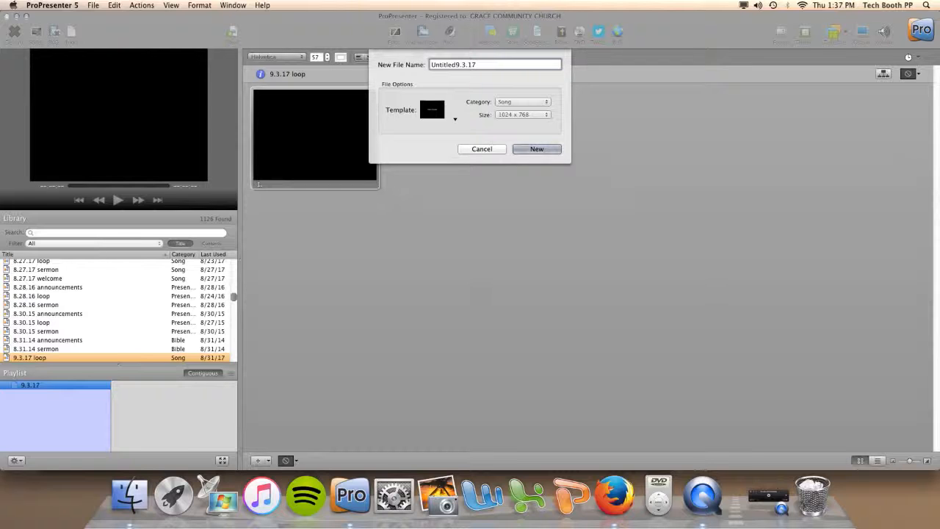
key(BackSpace)
key(BackSpace)
key(BackSpace)
key(BackSpace)
key(BackSpace)
key(BackSpace)
key(BackSpace)
key(BackSpace)
key(BackSpace)
key(BackSpace)
text(9.3.17 welcome)
key(Return)
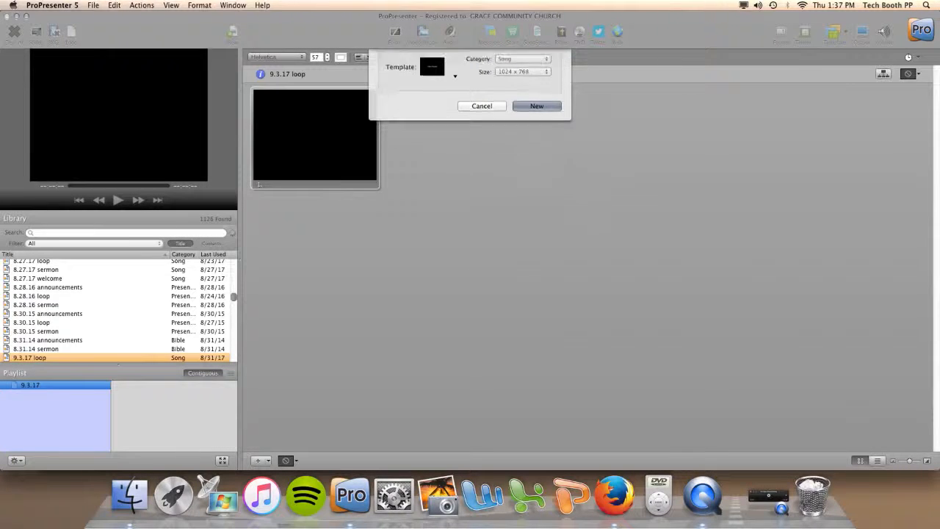
Create a new document named "9.3.17 sermon"
click(15, 460)
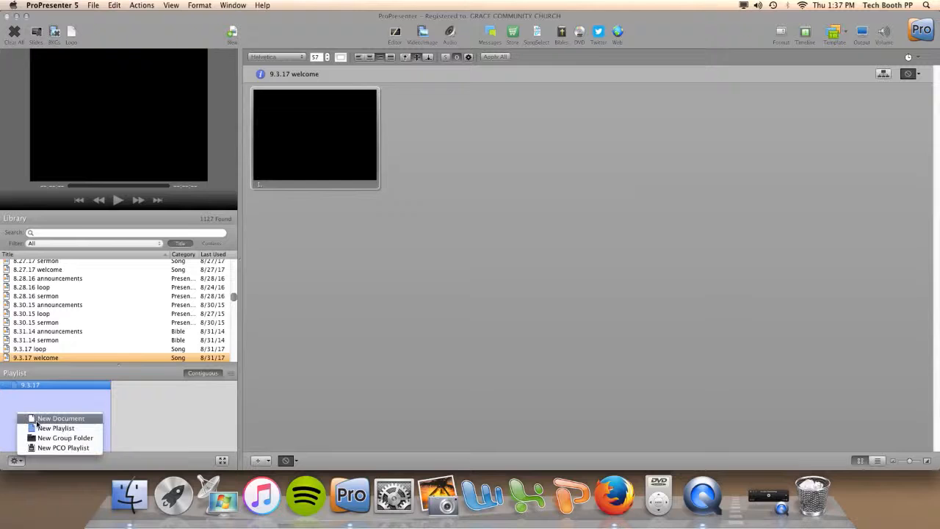
click(39, 418)
text(9.)
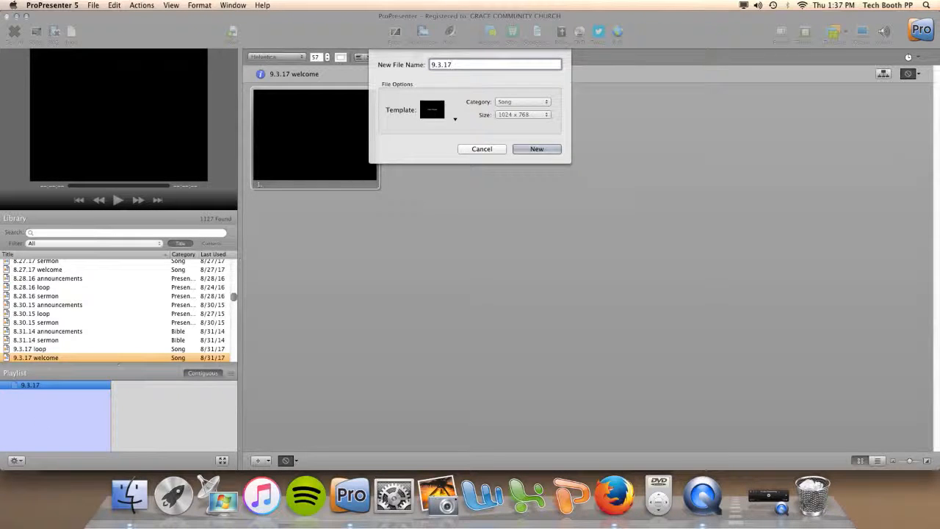
text(3.17 sermon)
key(Return)
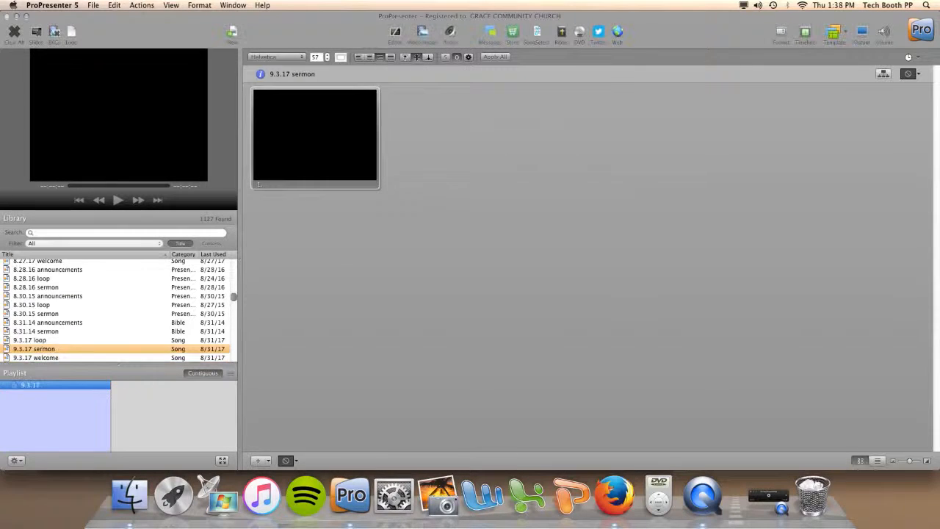
Create a new document named "9.3.17 announcements"
click(14, 460)
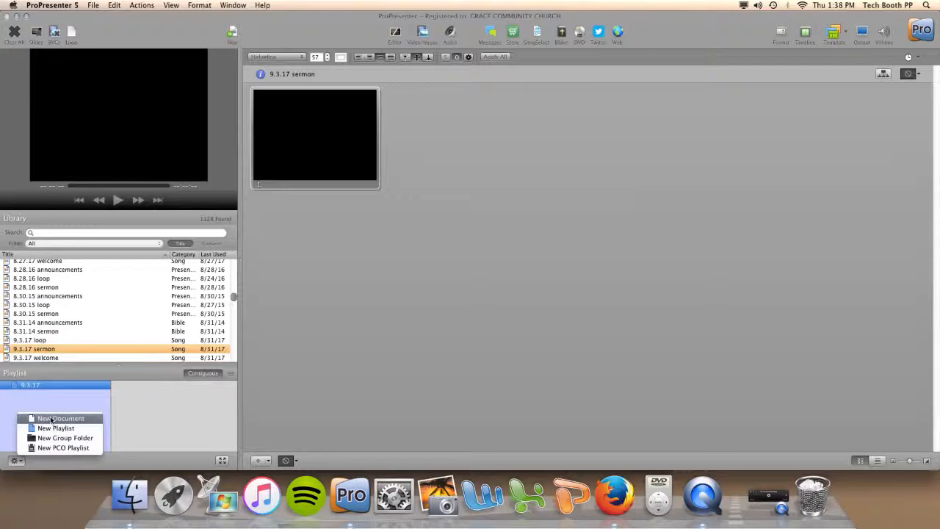
click(50, 418)
text(9.3.)
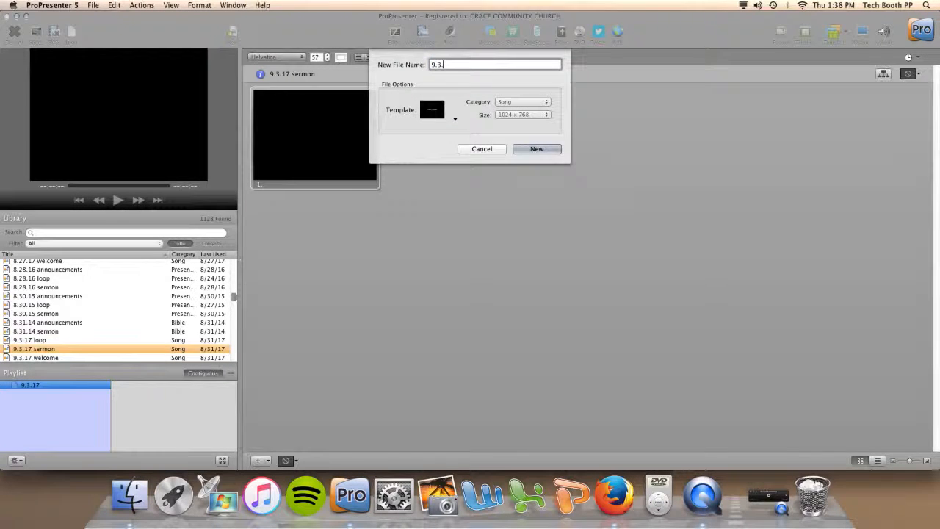
text(17 announcements)
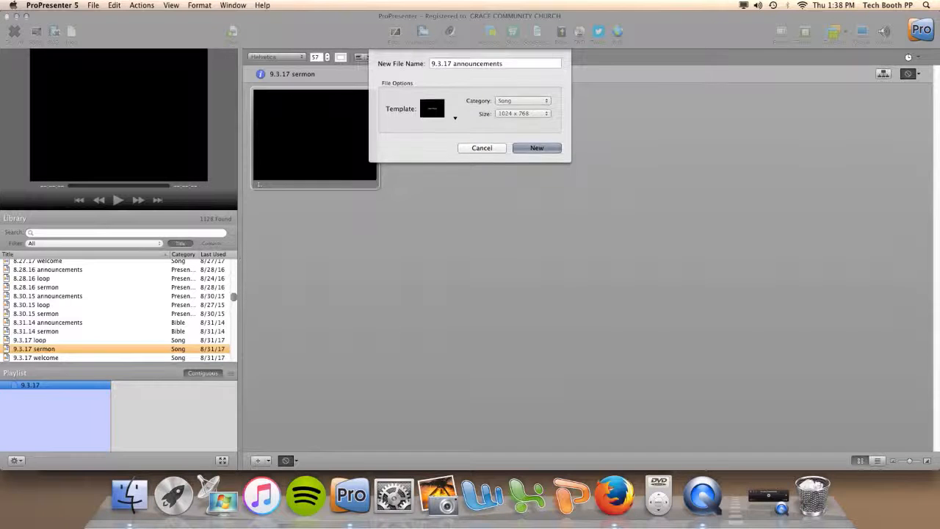
key(Return)
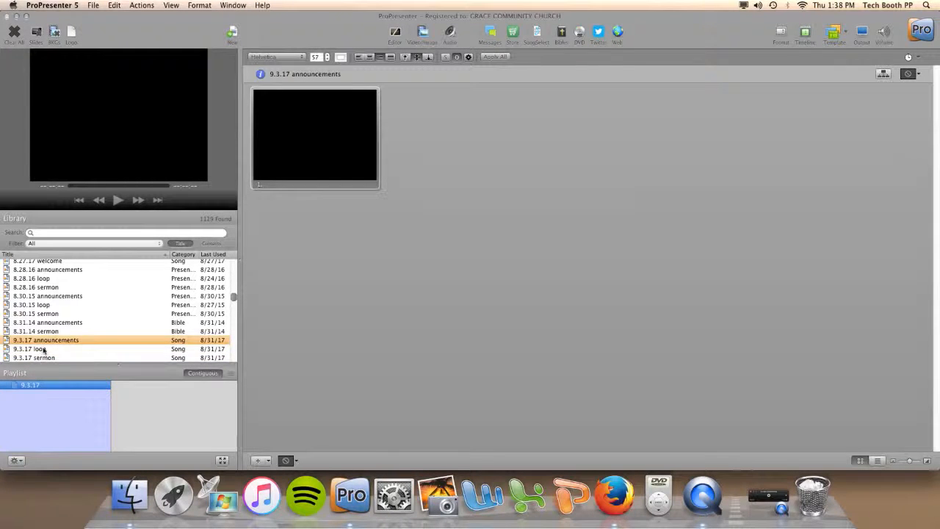
Add the 9.3.17 loop, welcome, sermon and announcements documents to the 9.3.17 playlist in that order
drag(44, 351, 139, 389)
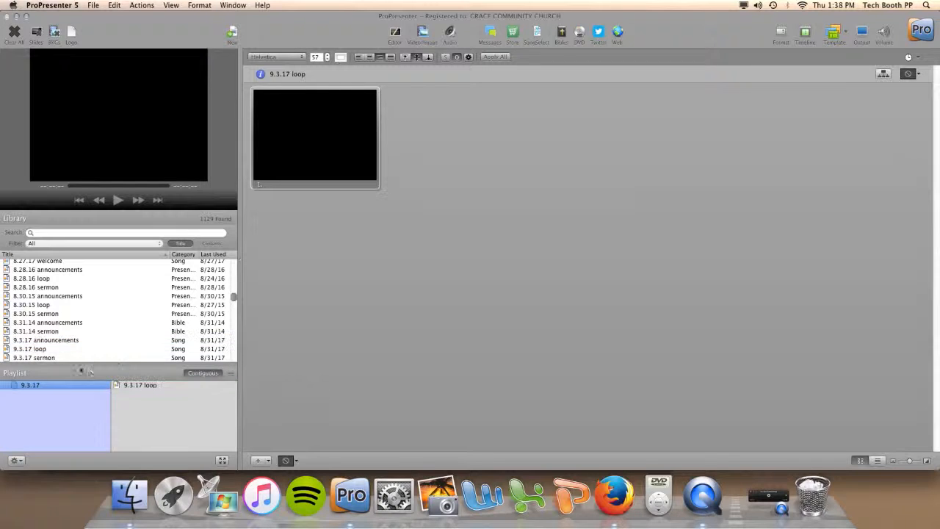
scroll(42, 358, down, 1)
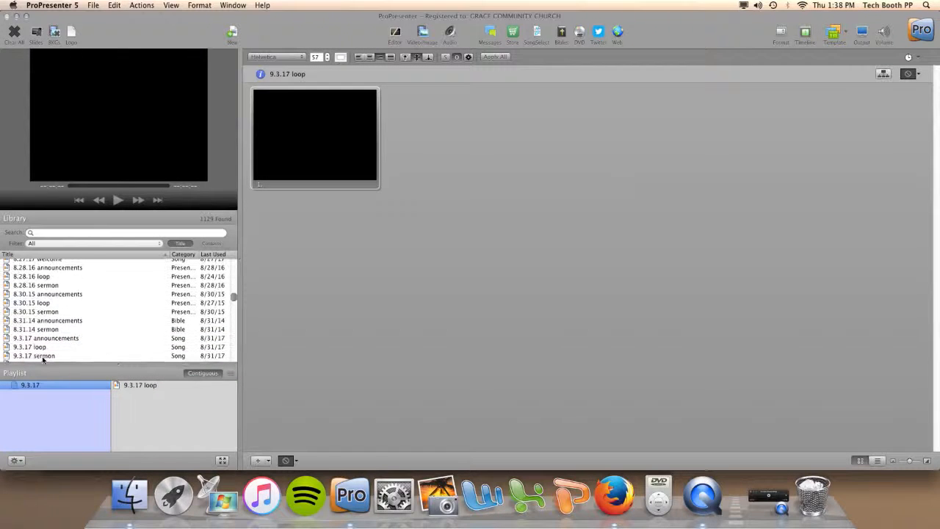
scroll(43, 357, down, 1)
drag(40, 357, 137, 397)
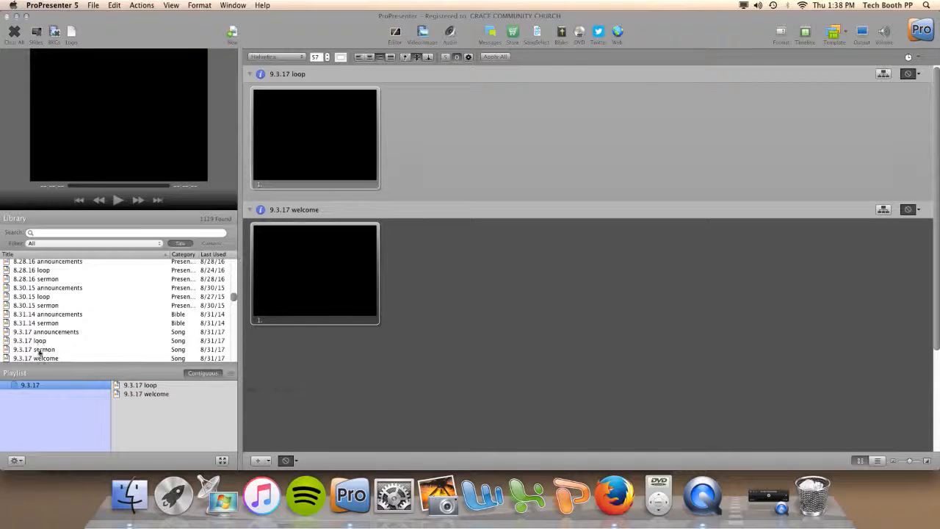
drag(41, 352, 140, 405)
drag(45, 335, 150, 414)
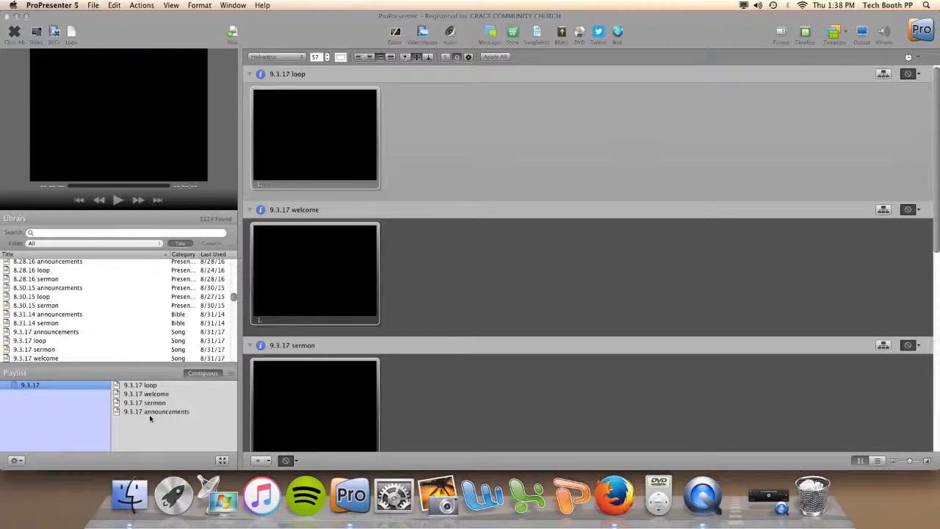
Switch to Firefox to check the first worship song in the Planning Center plan, and return to ProPresenter
key(super+Tab)
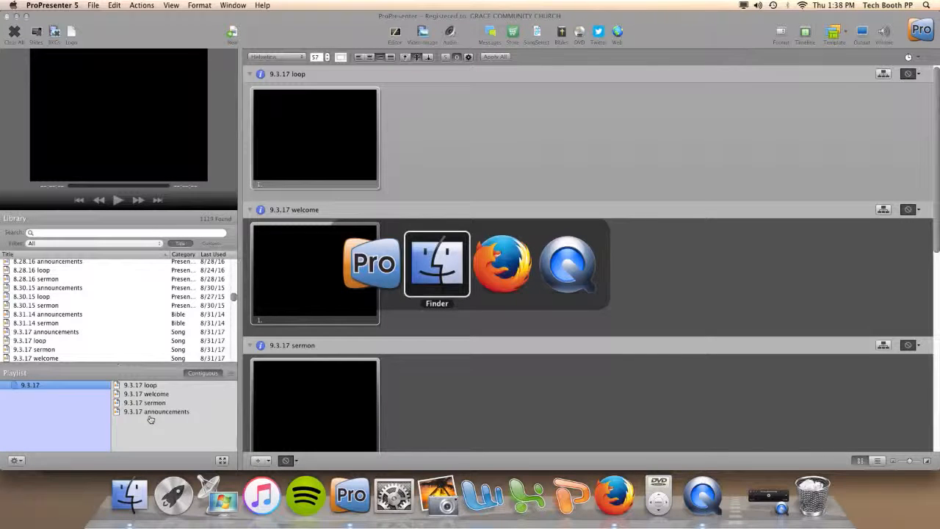
key(super+Tab)
key(super+Tab)
key(super+Tab)
key(super+Tab)
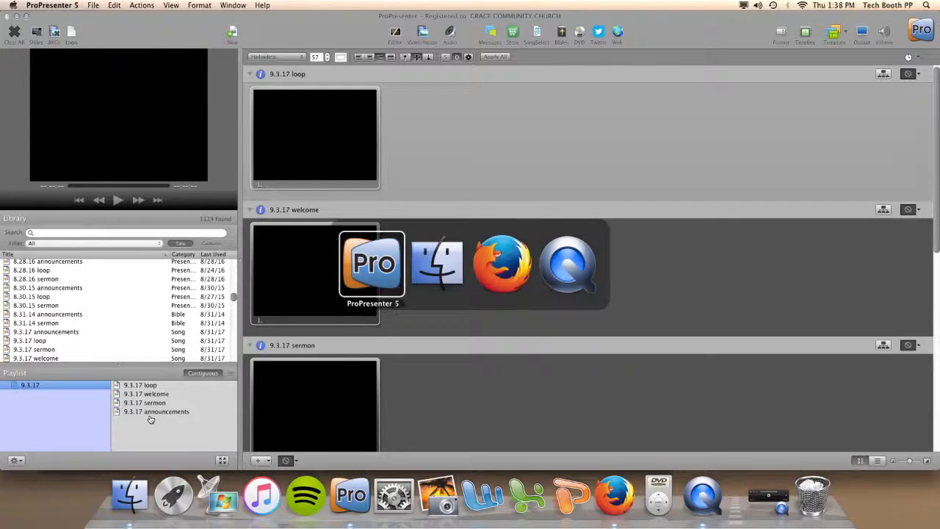
key(super+Tab)
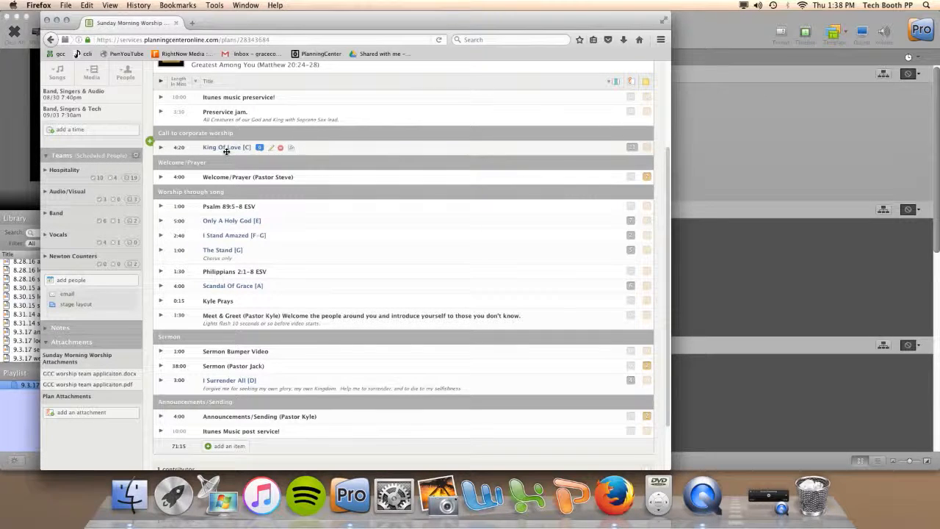
key(super+Tab)
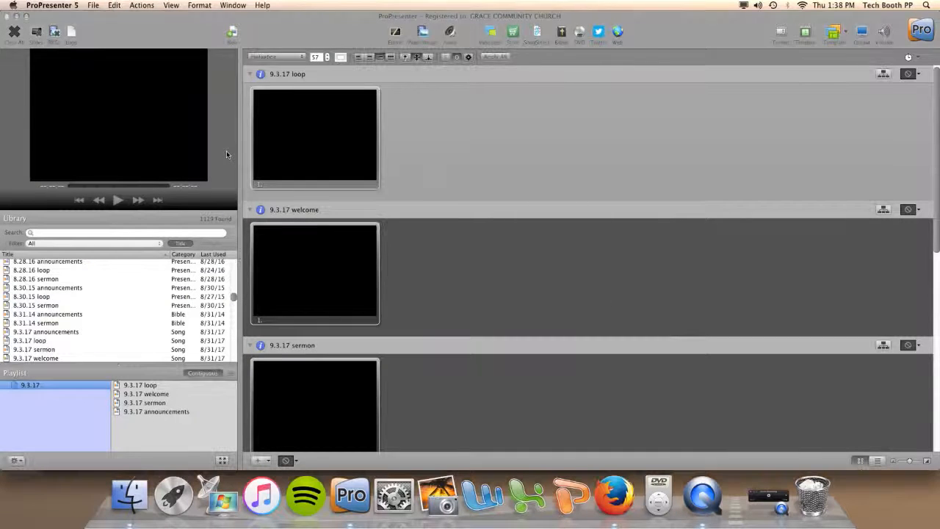
Search the library for "king of love" and add King Of Love to the playlist between 9.3.17 loop and 9.3.17 welcome
click(98, 232)
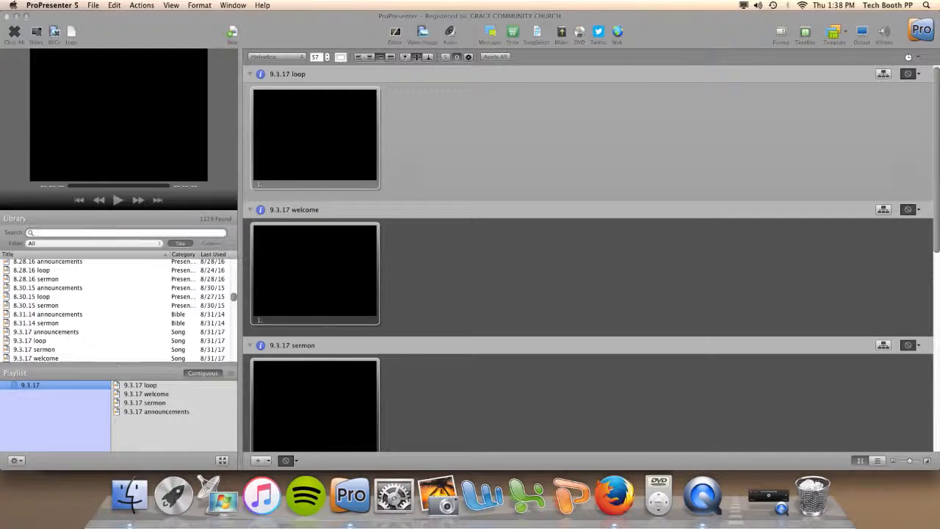
text(king of love)
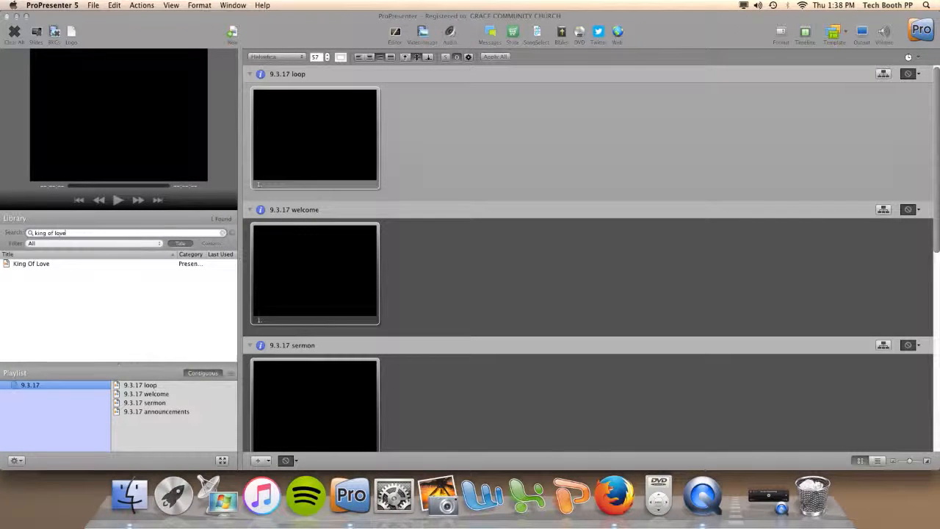
click(33, 265)
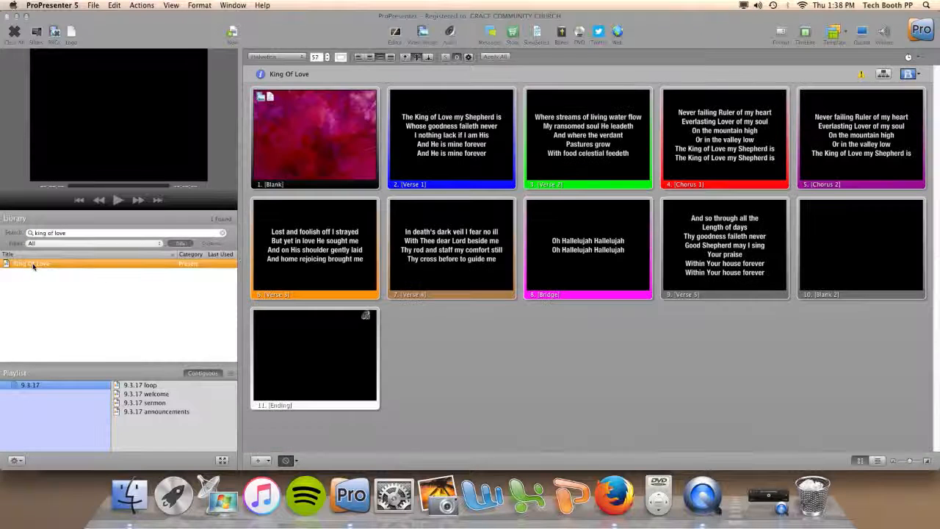
drag(33, 266, 144, 396)
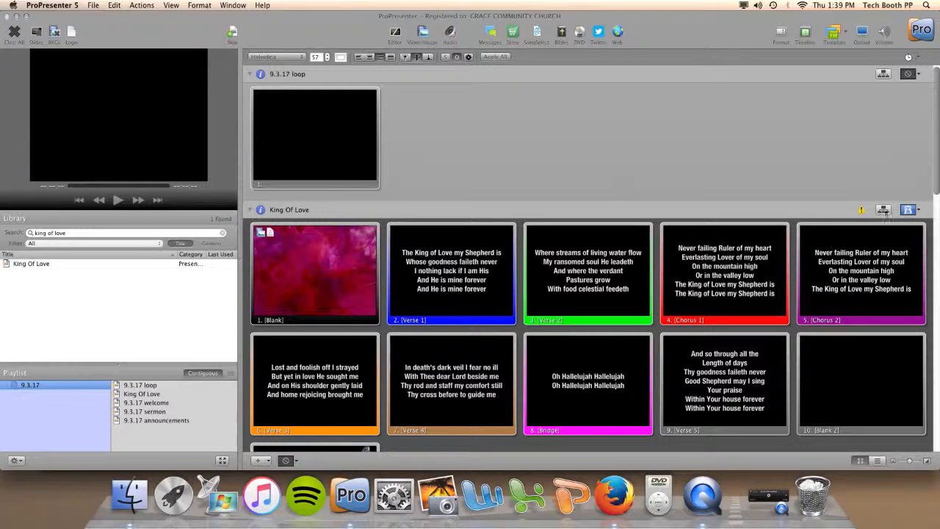
Apply the GCC arrangement to King Of Love and hide its arrangement controls
click(884, 210)
click(254, 227)
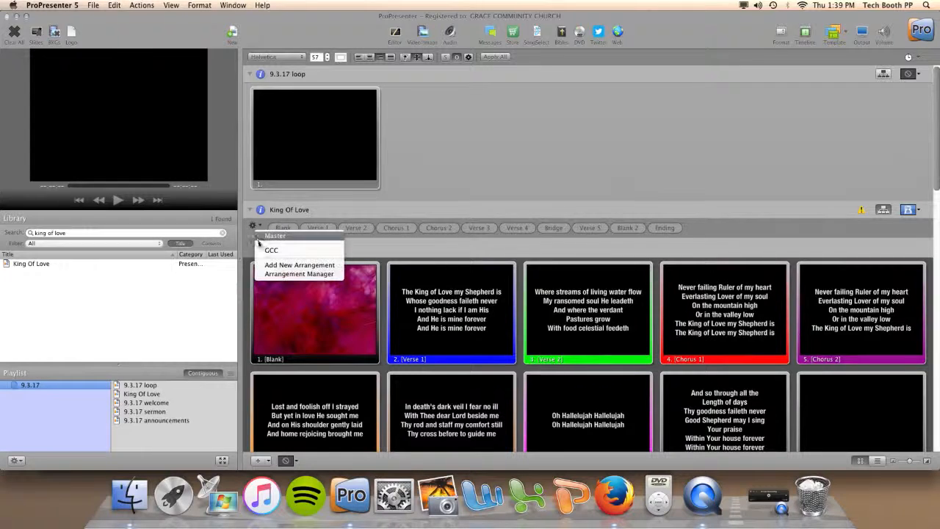
click(266, 252)
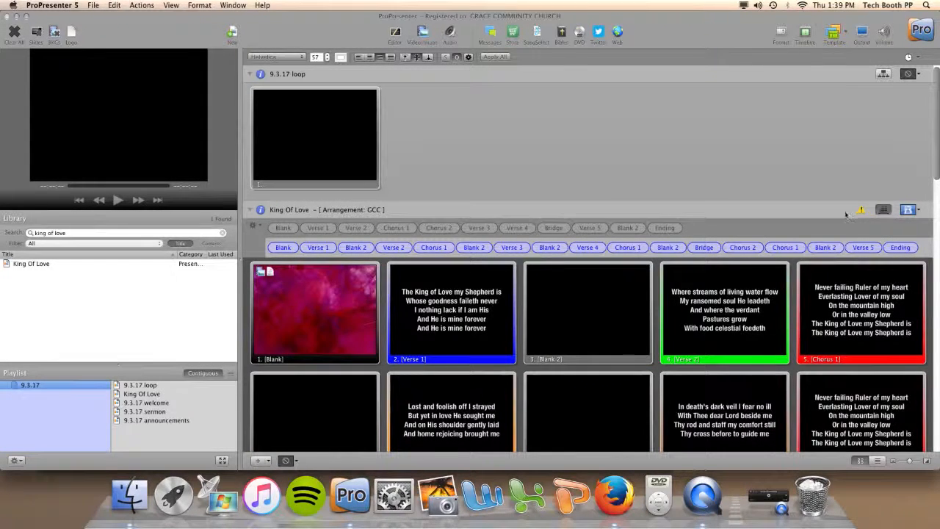
click(884, 210)
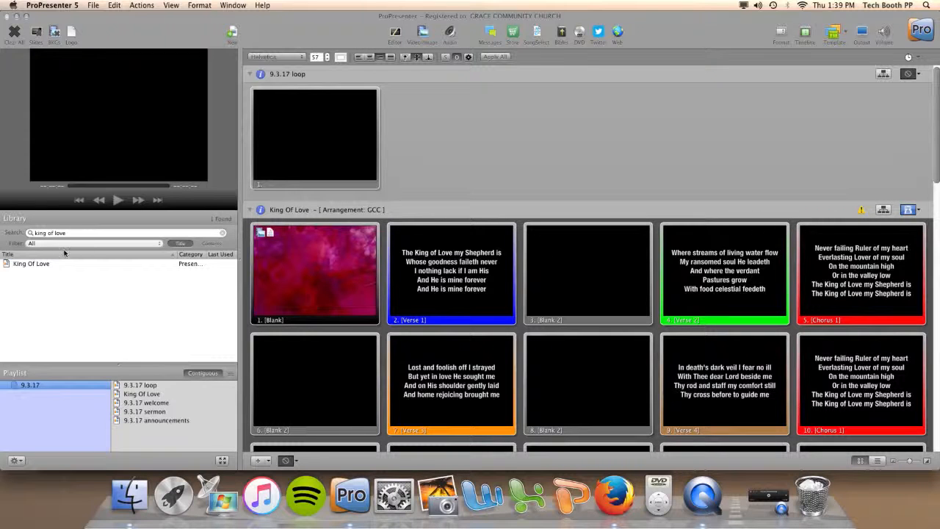
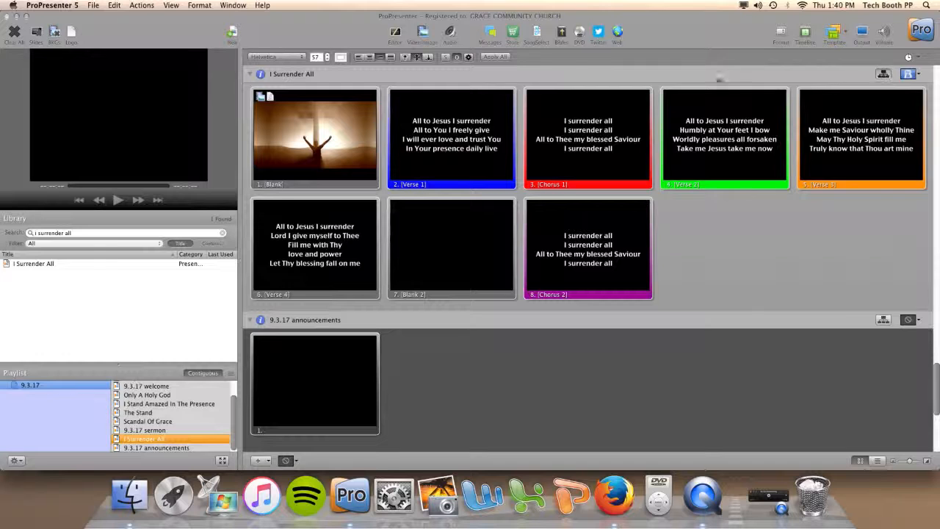
Apply the GCC arrangement to I Surrender All and hide its arrangement controls
click(884, 74)
click(253, 89)
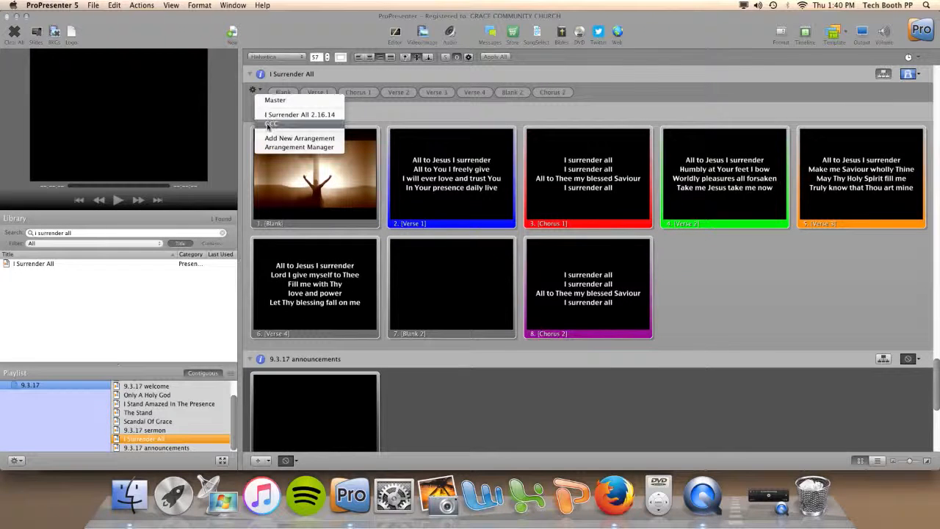
click(279, 116)
click(883, 73)
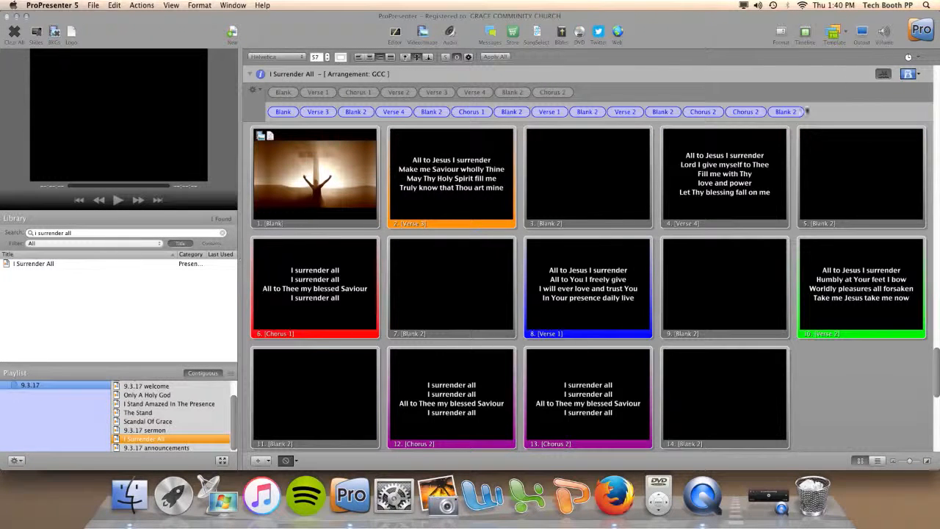
Apply the "Chorus only" arrangement to The Stand in the playlist
click(138, 413)
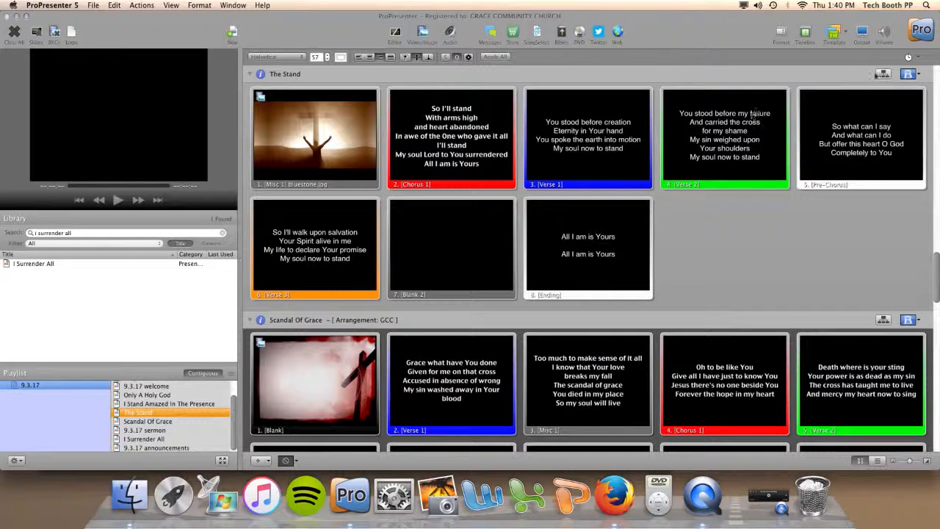
click(883, 74)
click(254, 91)
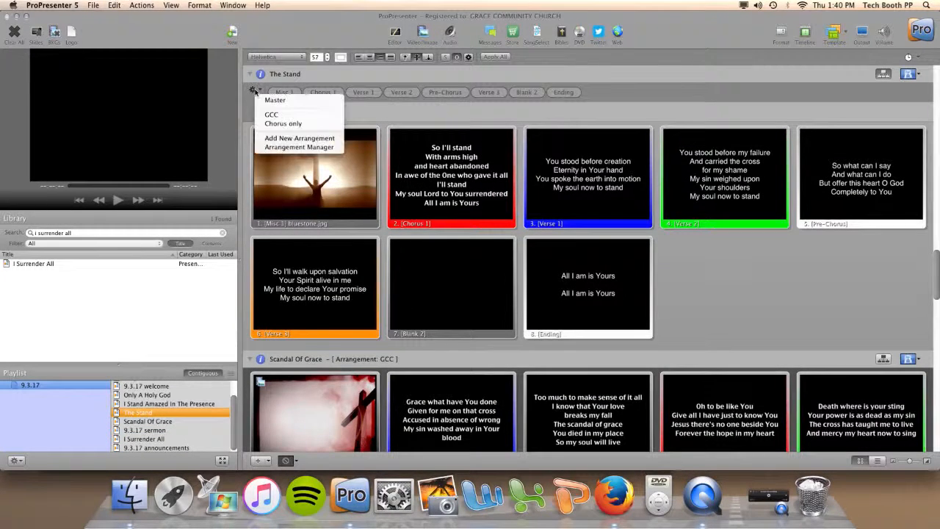
click(283, 123)
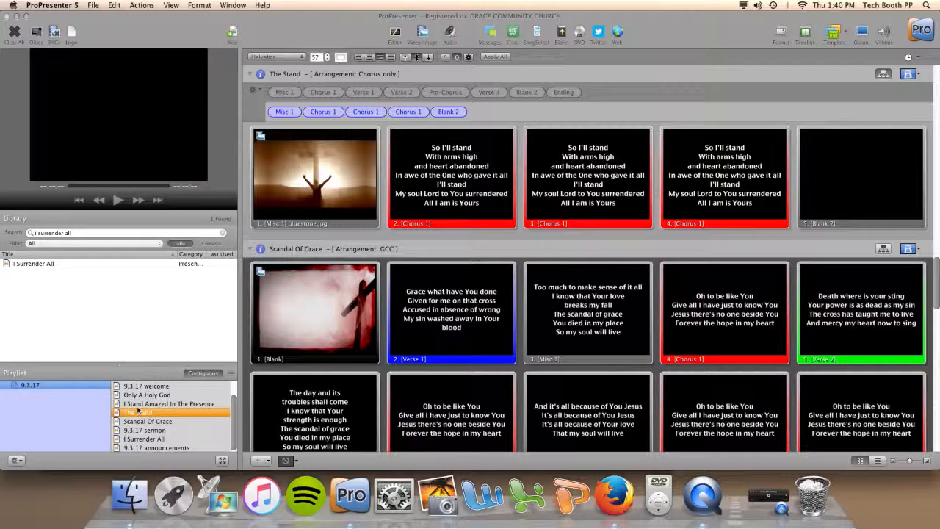
Check the plan's Scripture readings in Firefox and open ProPresenter's Bible lookup with the English Standard Version selected
key(super+Tab)
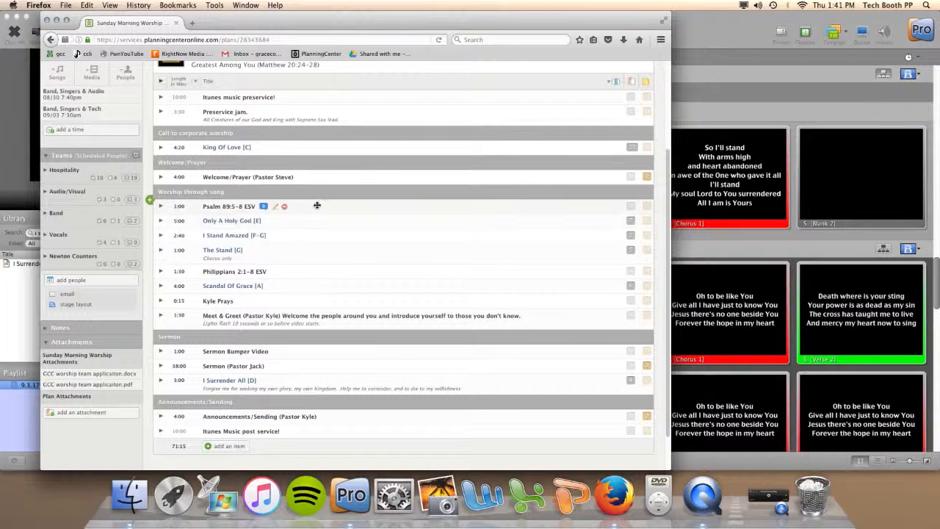
key(super+Tab)
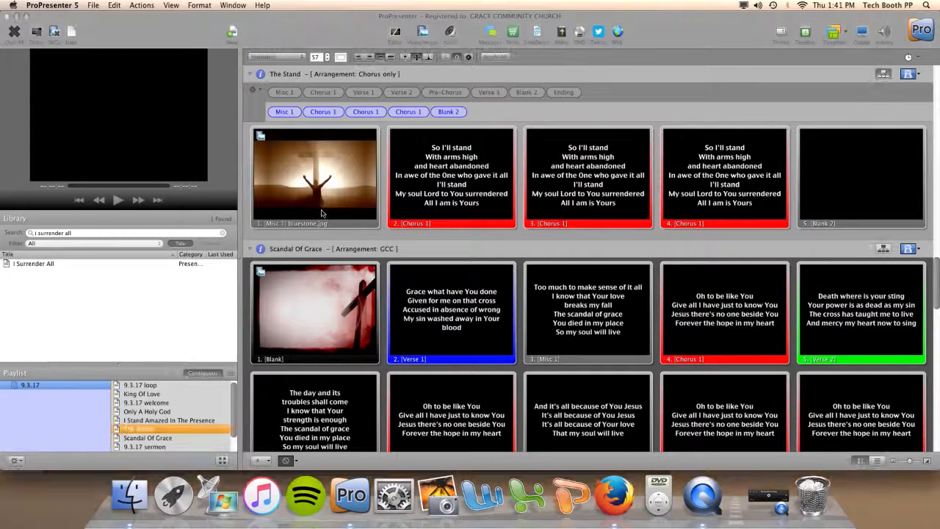
click(561, 33)
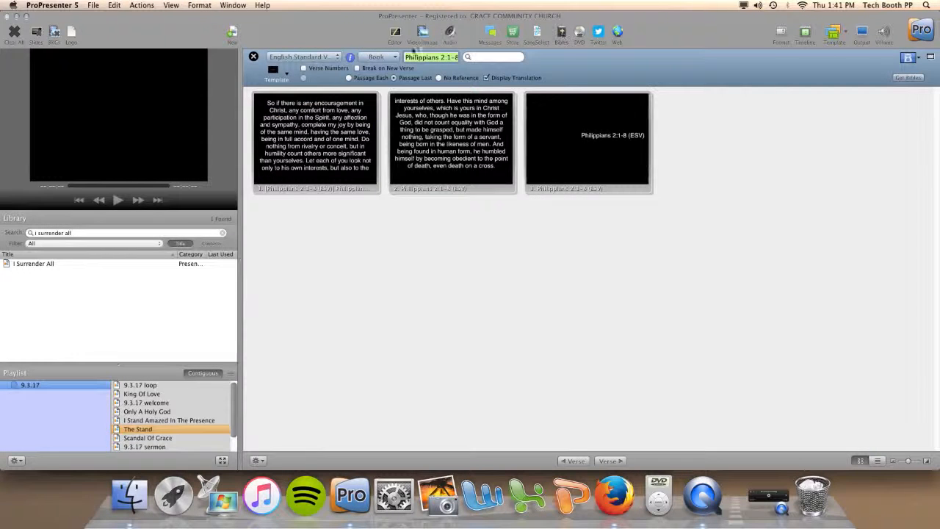
click(332, 58)
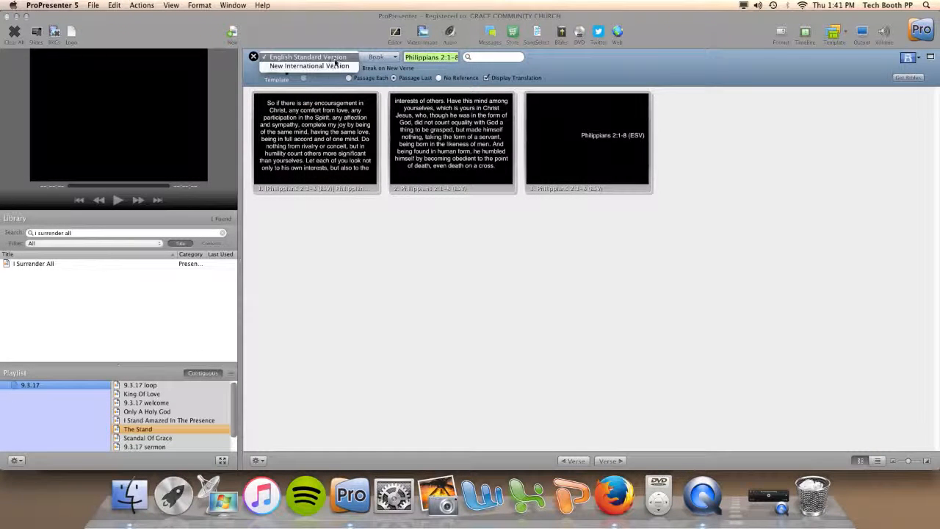
click(335, 58)
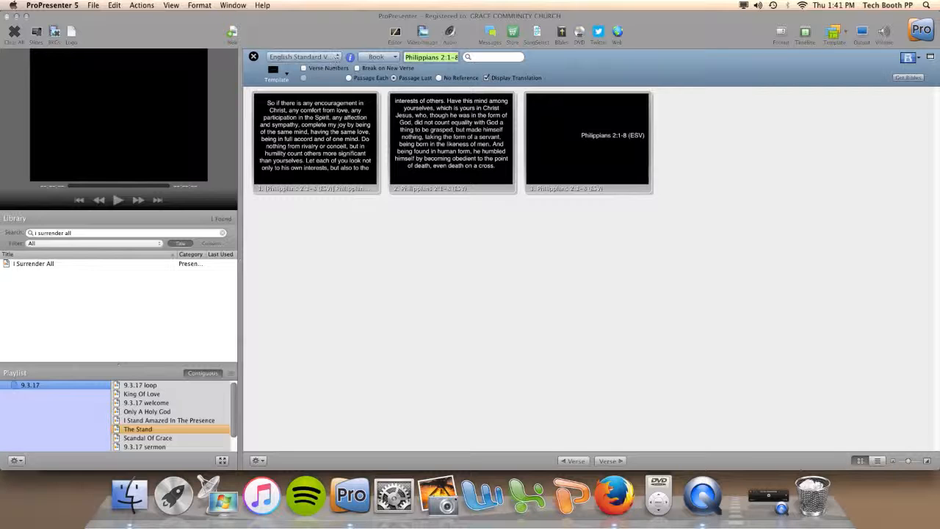
Look up Psalm 89:5-8 in the Bible lookup, checking the reference against the Firefox plan, and save the passage slides as a document
text(Psalm)
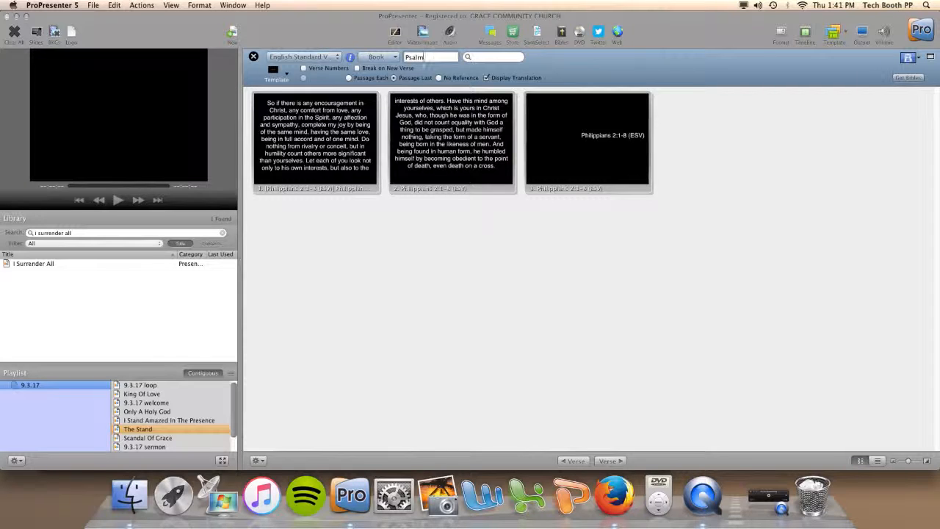
key(super+Tab)
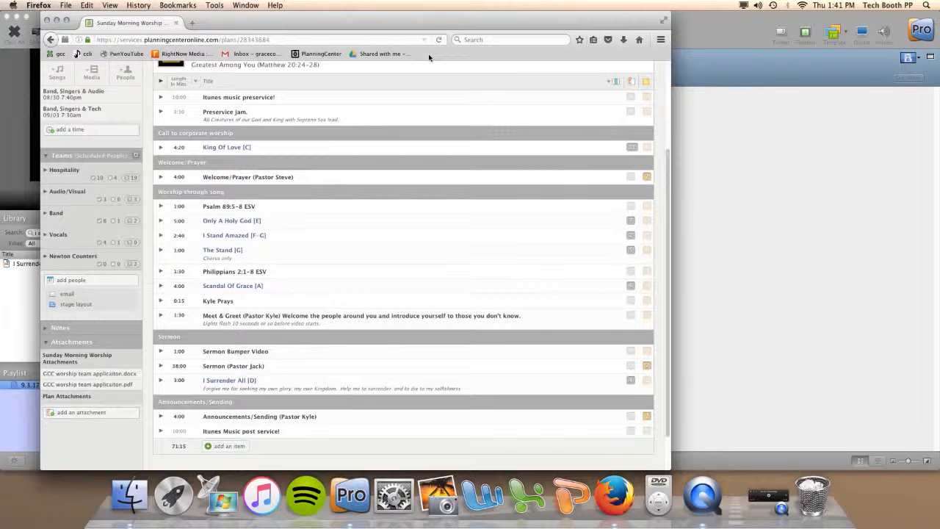
key(super+Tab)
text(89)
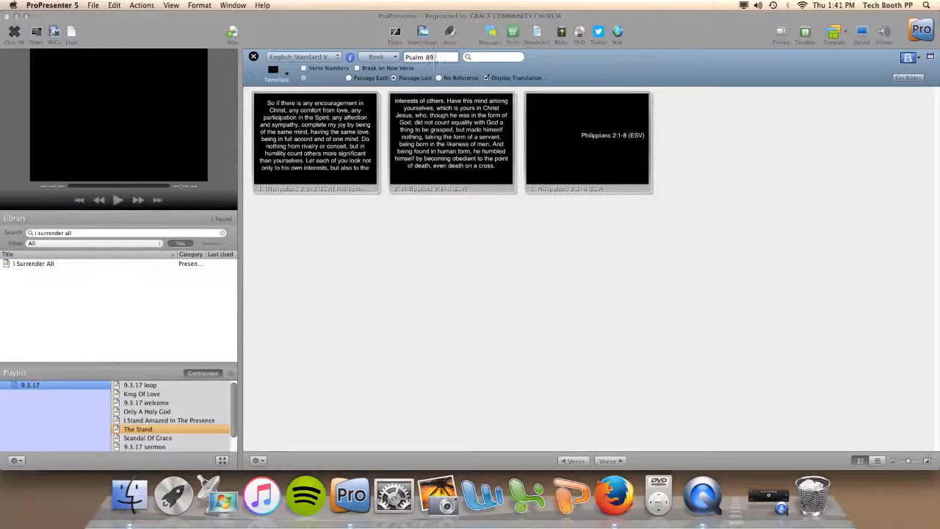
text(:5-8)
key(Return)
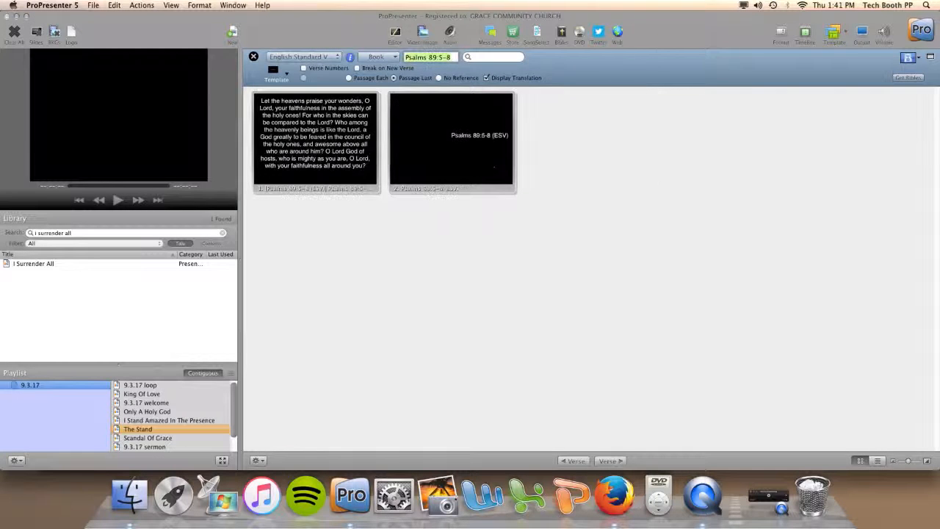
click(259, 460)
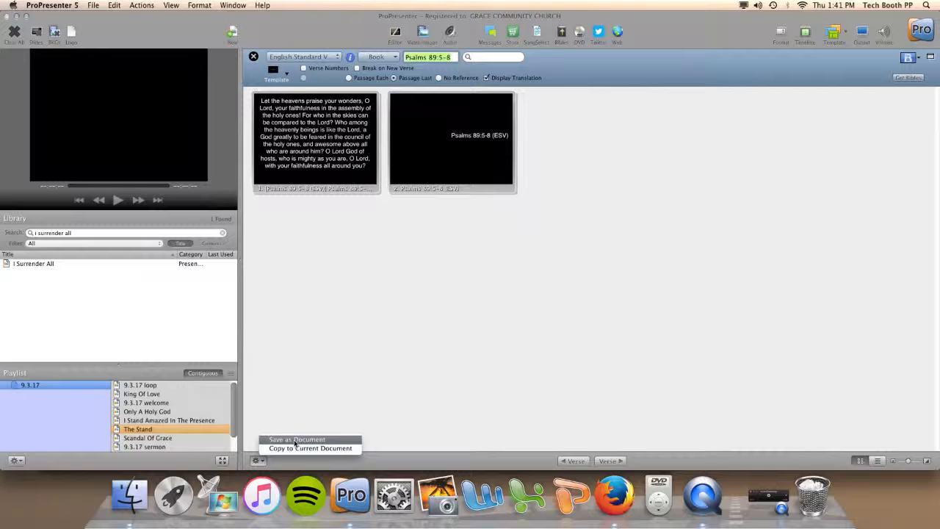
click(295, 440)
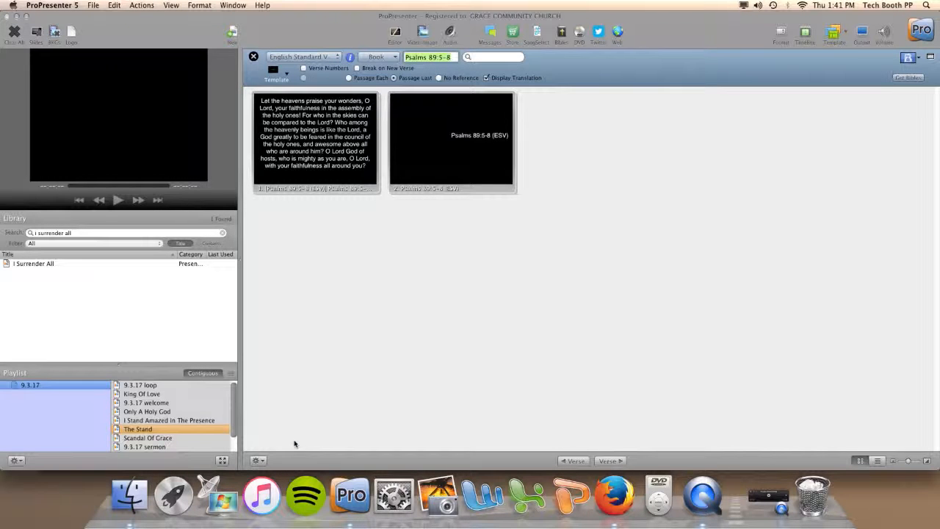
Search the library for "Psalm" and look through the list for the saved Psalms 89:5-8 document
click(88, 234)
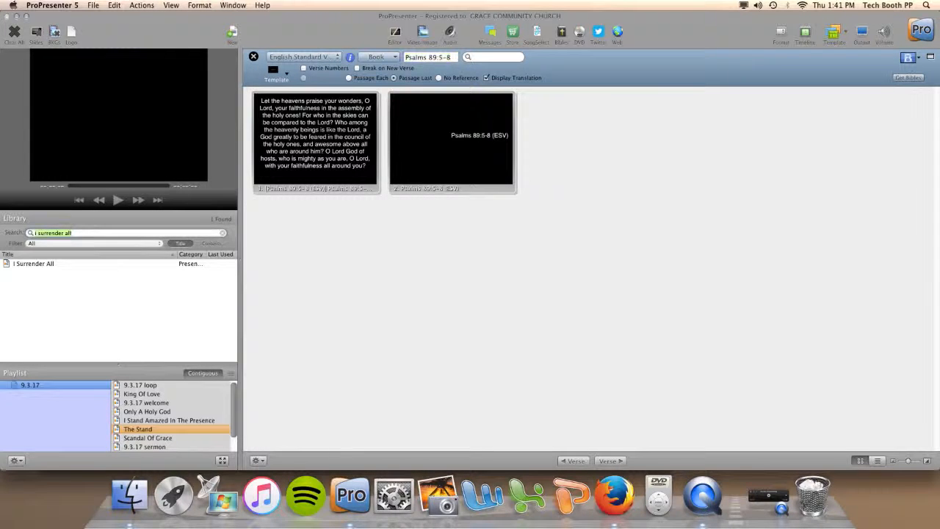
text(p)
key(BackSpace)
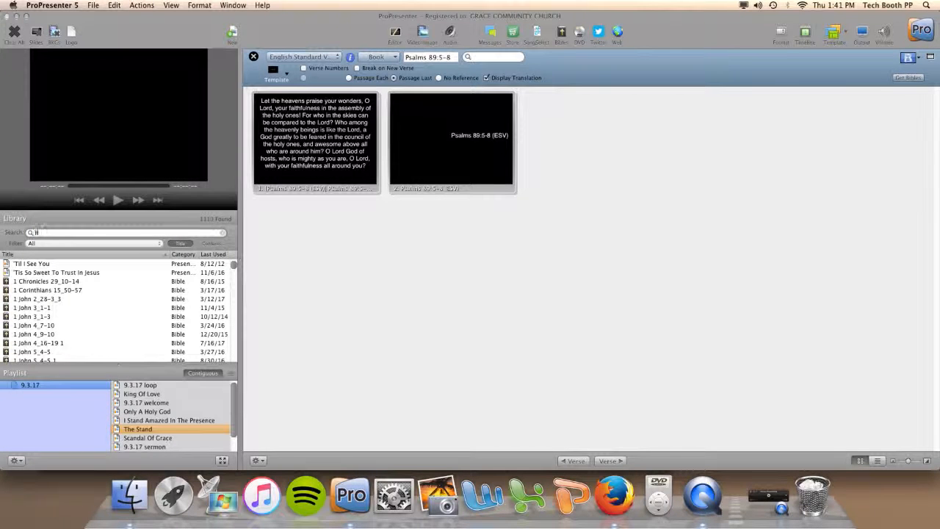
text(Psalm)
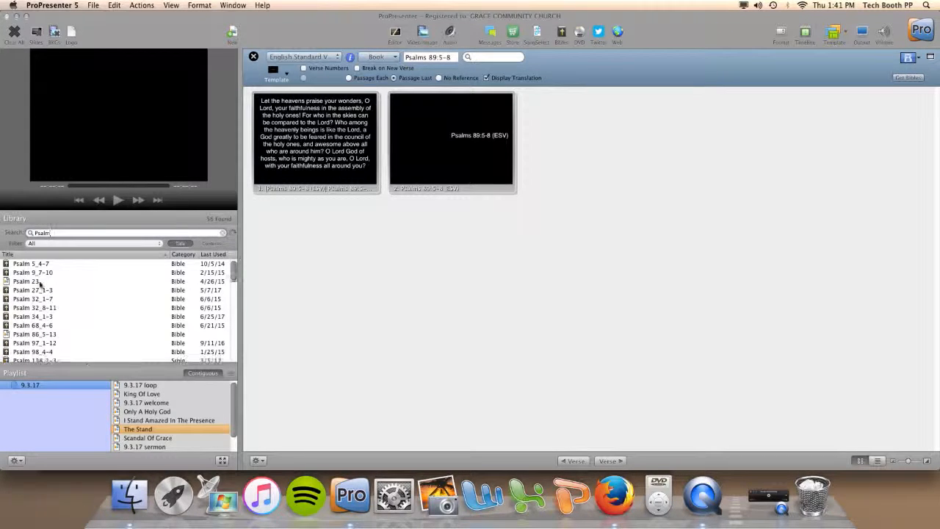
scroll(62, 313, down, 5)
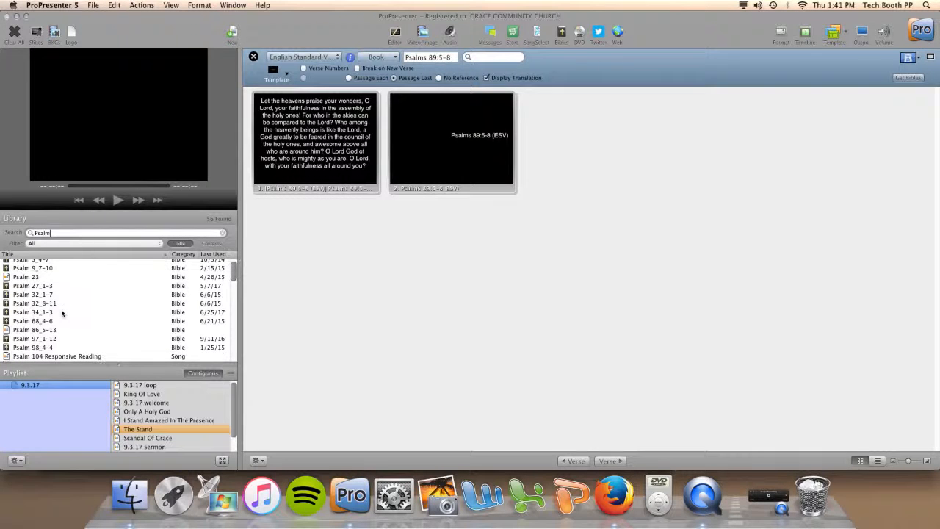
scroll(62, 314, down, 5)
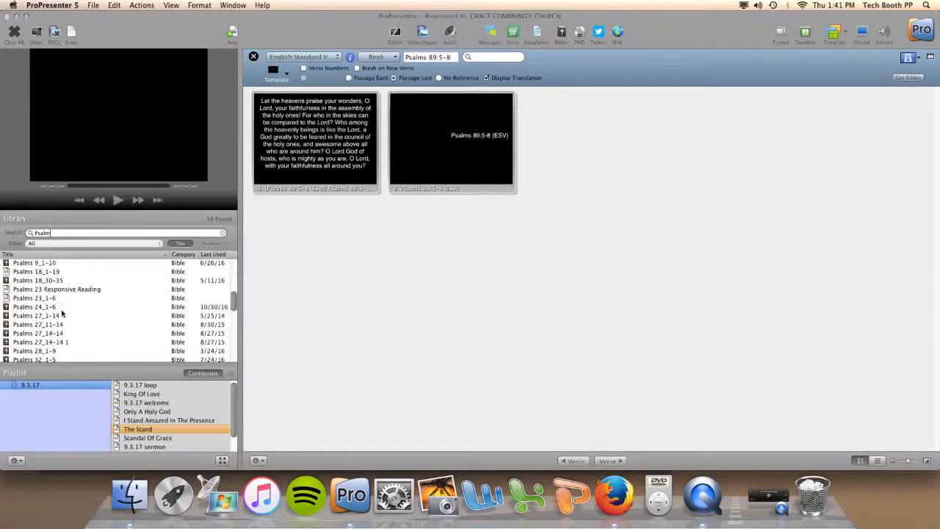
scroll(61, 314, down, 2)
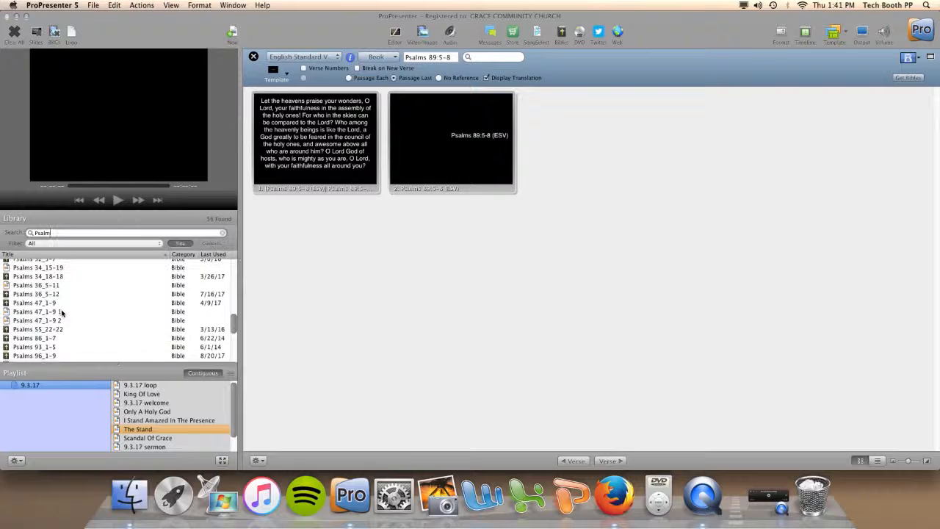
scroll(62, 314, down, 5)
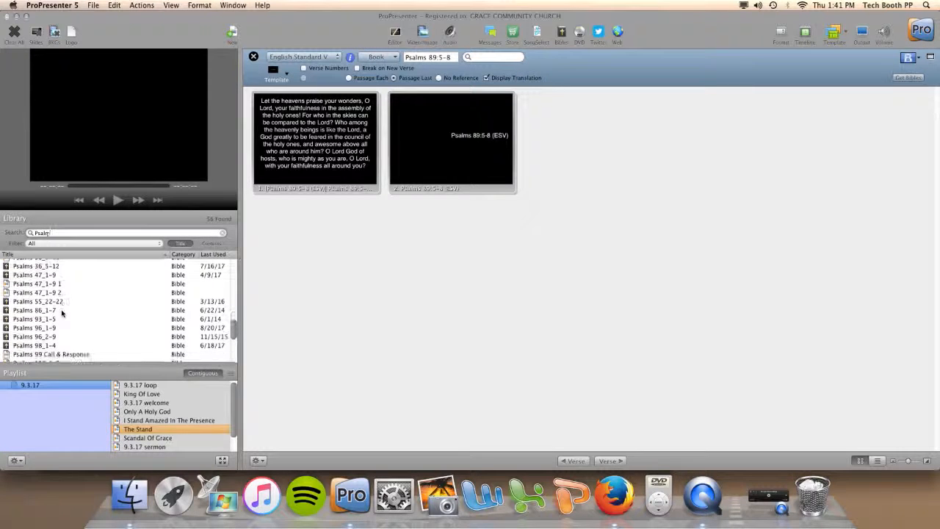
scroll(62, 314, up, 3)
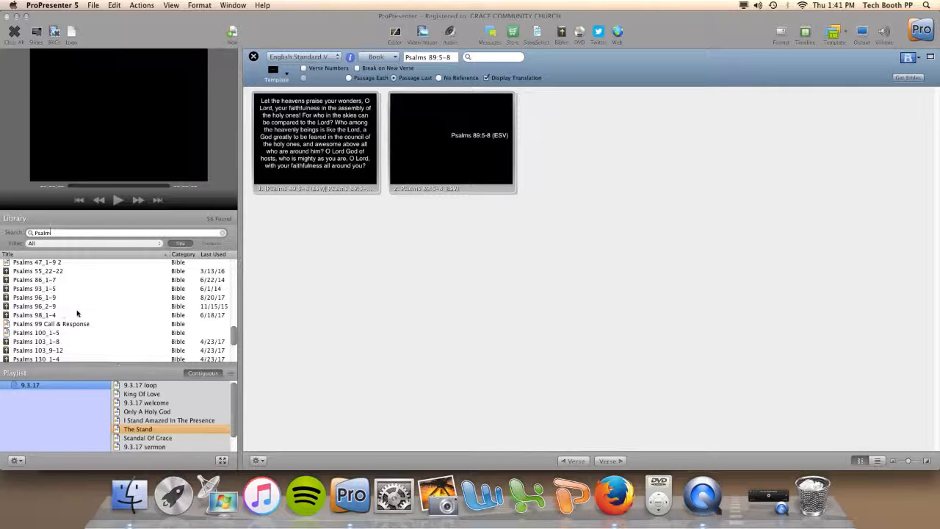
scroll(77, 313, up, 1)
scroll(80, 313, up, 5)
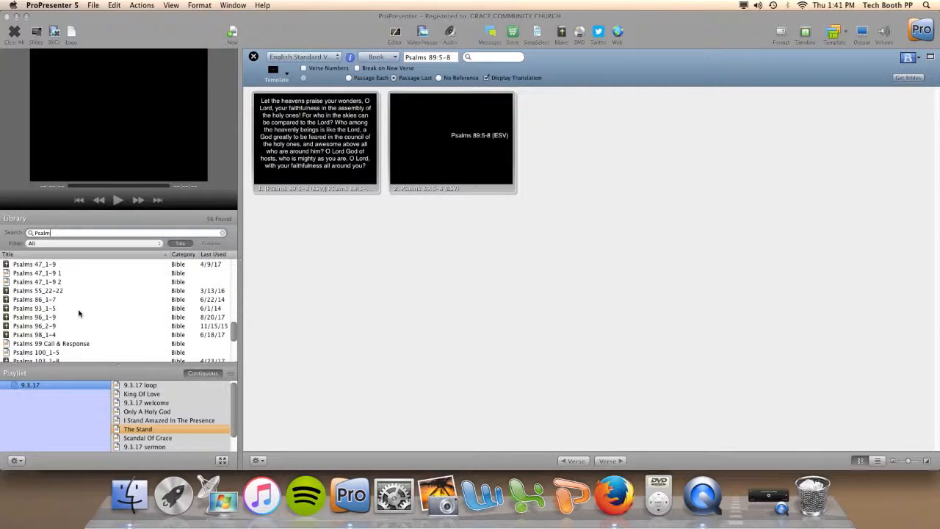
scroll(80, 314, up, 3)
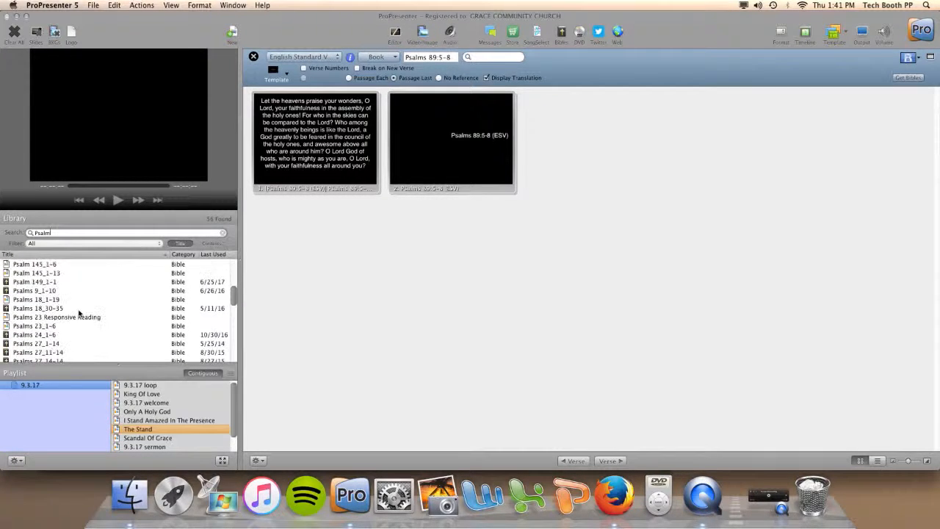
scroll(80, 314, up, 5)
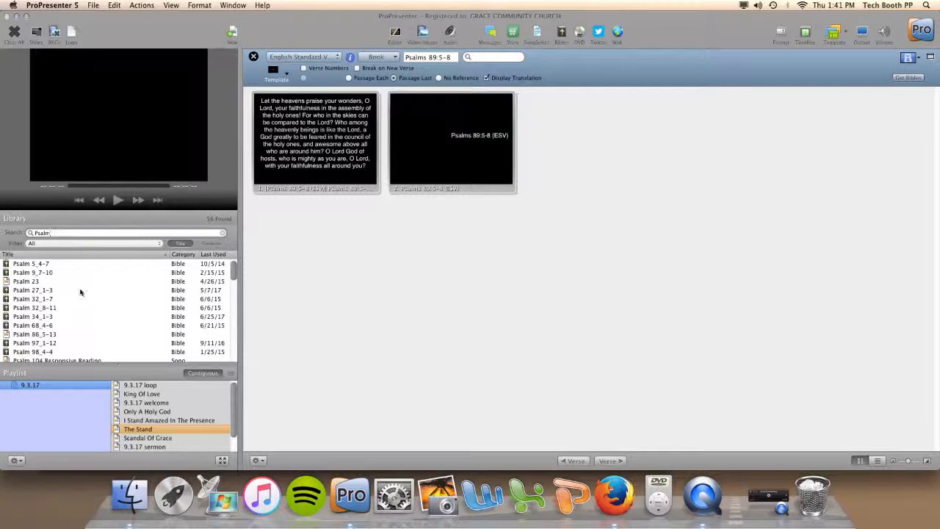
Narrow the library search to "Psalms" and check the titles for the Psalms 89:5-8 document
text(s)
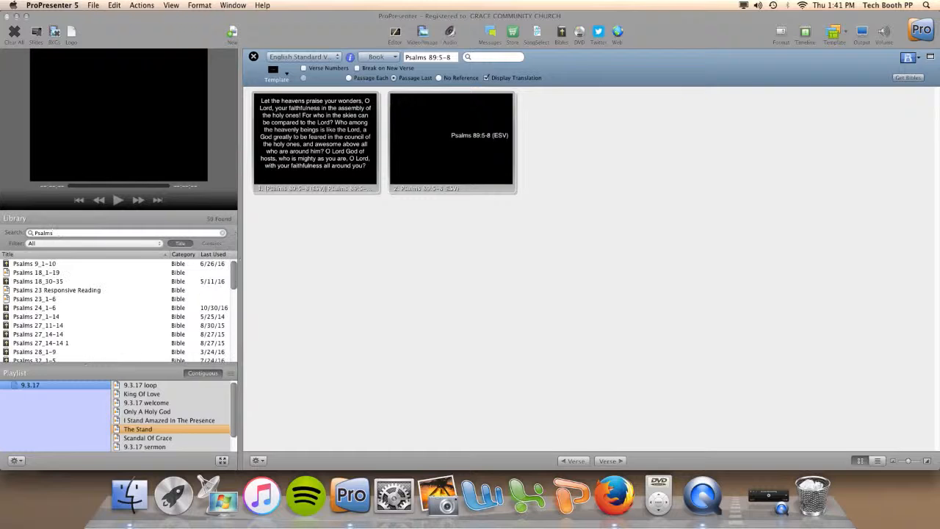
scroll(90, 295, down, 10)
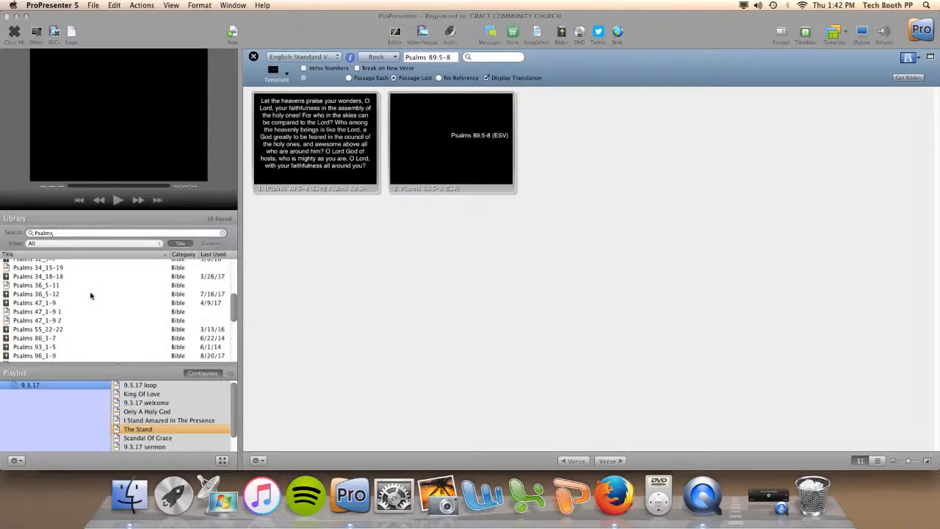
scroll(90, 296, down, 1)
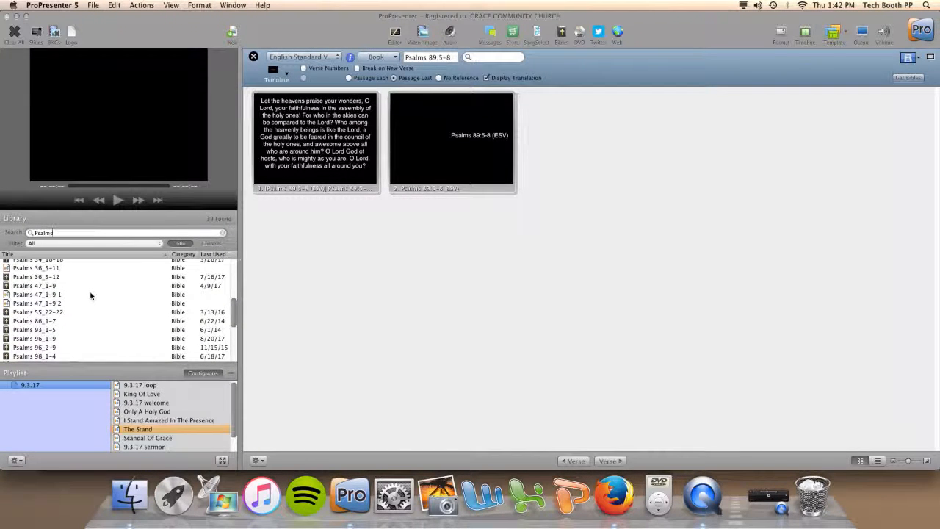
scroll(90, 295, down, 5)
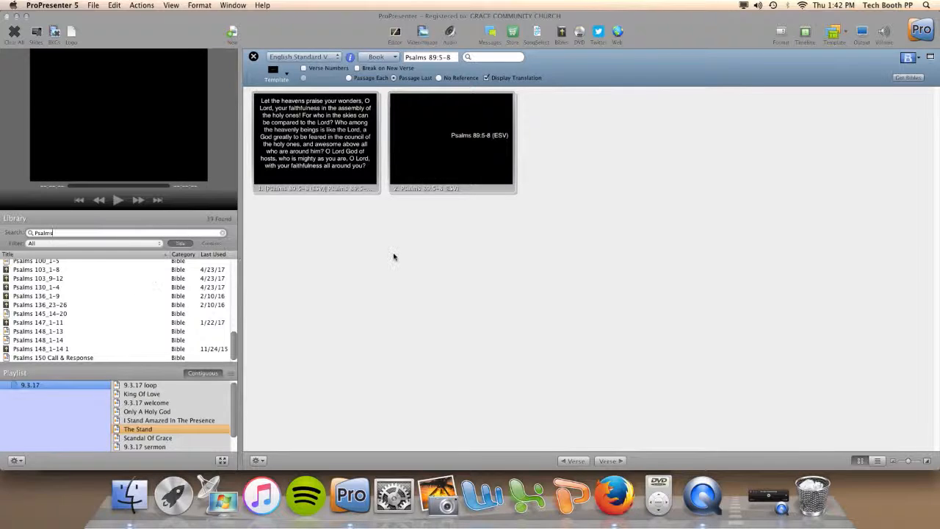
Save the Psalms 89:5-8 slides as a document again and recheck the library's "Psalms" titles
click(258, 461)
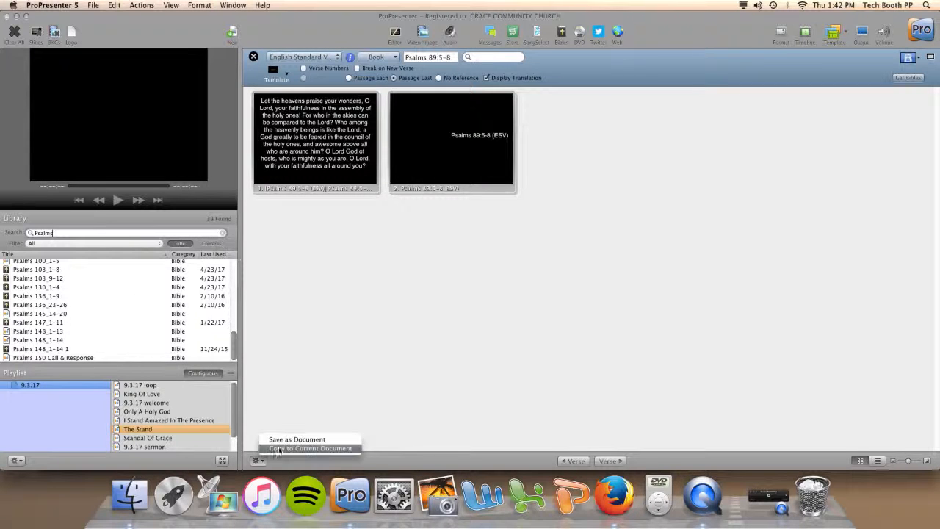
click(287, 437)
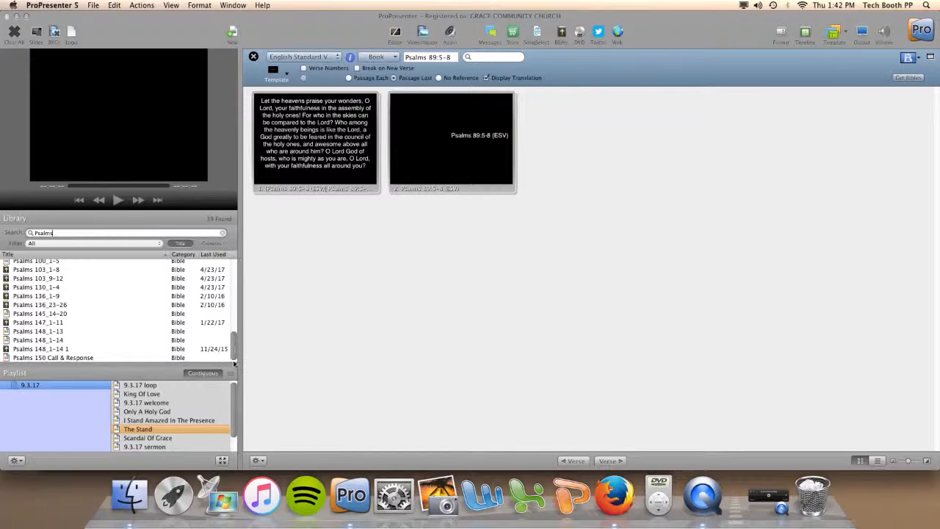
scroll(58, 307, up, 5)
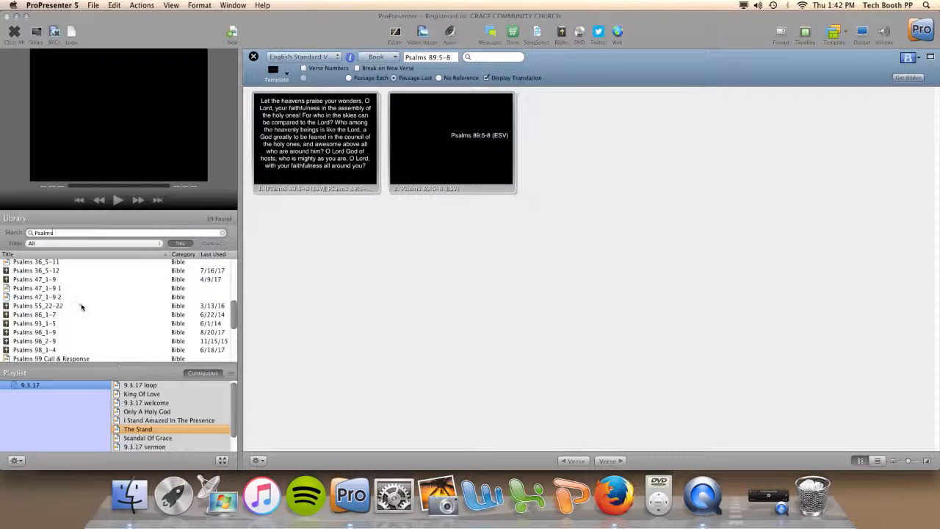
scroll(87, 308, up, 4)
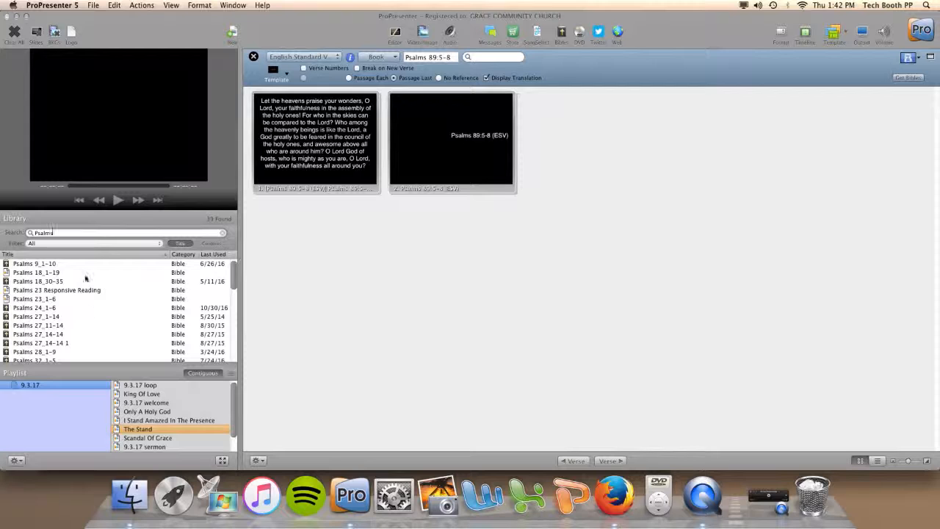
Widen the library search to "psalm" and check the entire list for the Psalms 89:5-8 document
drag(62, 232, 4, 233)
text(psalm)
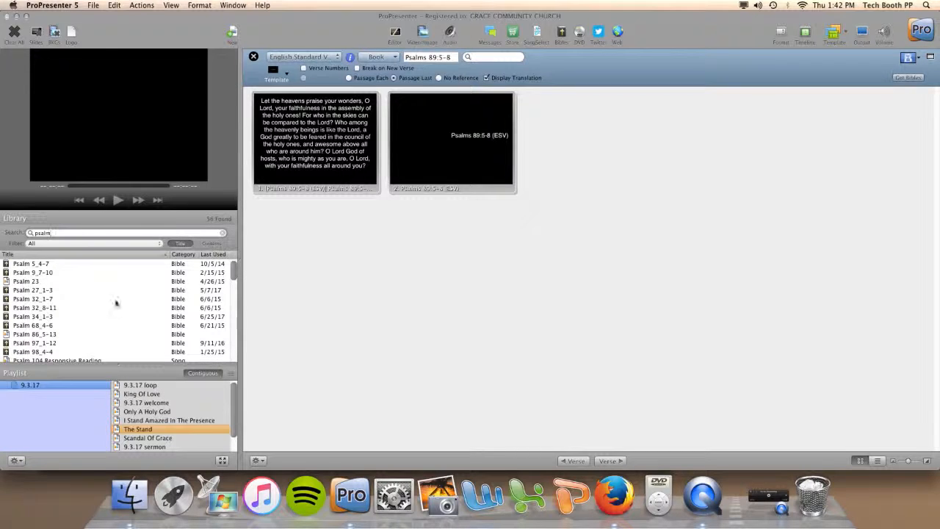
scroll(115, 304, down, 10)
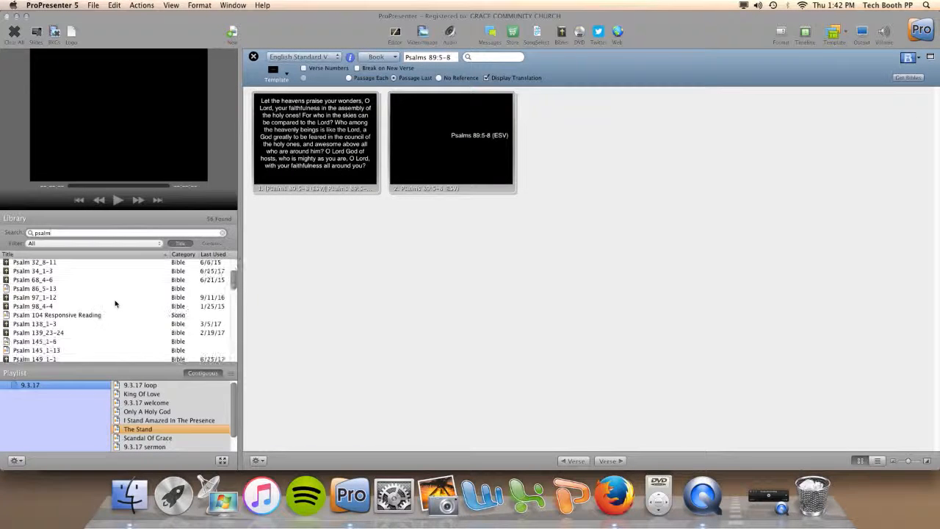
scroll(115, 303, down, 6)
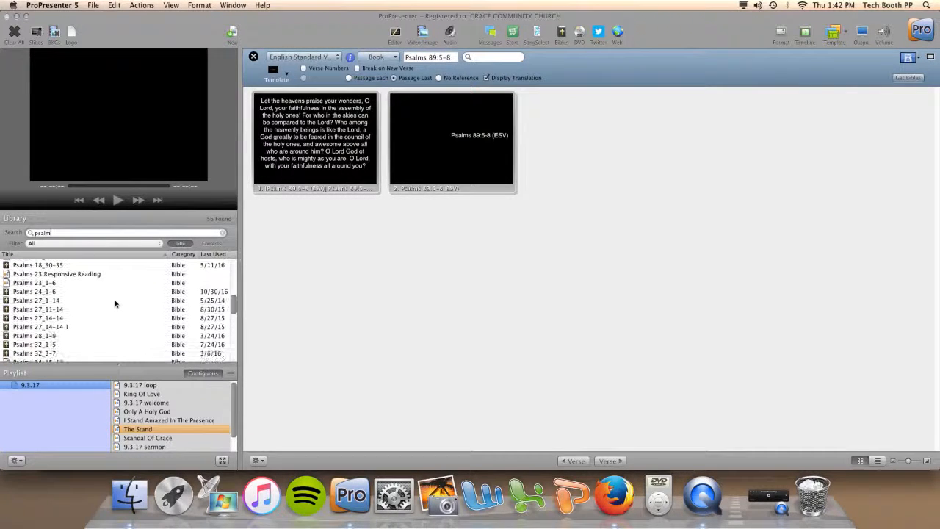
scroll(116, 303, down, 3)
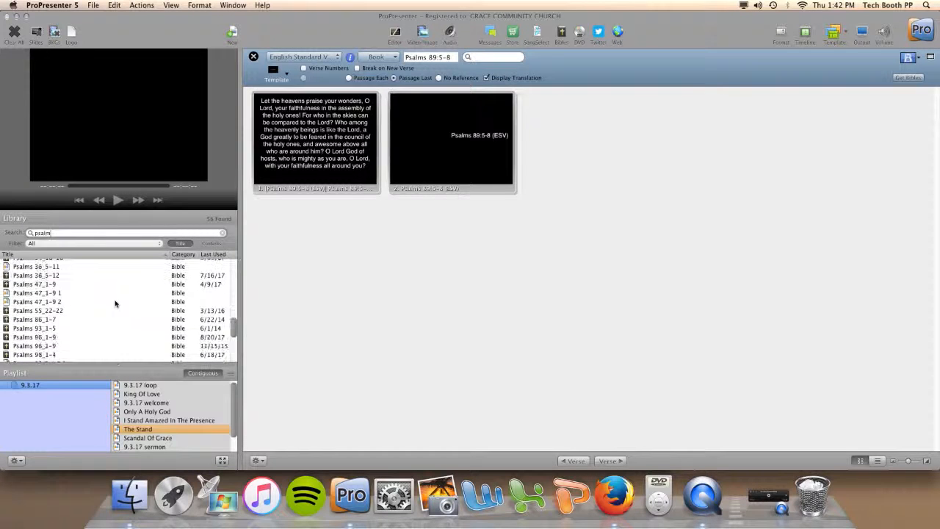
scroll(115, 304, down, 3)
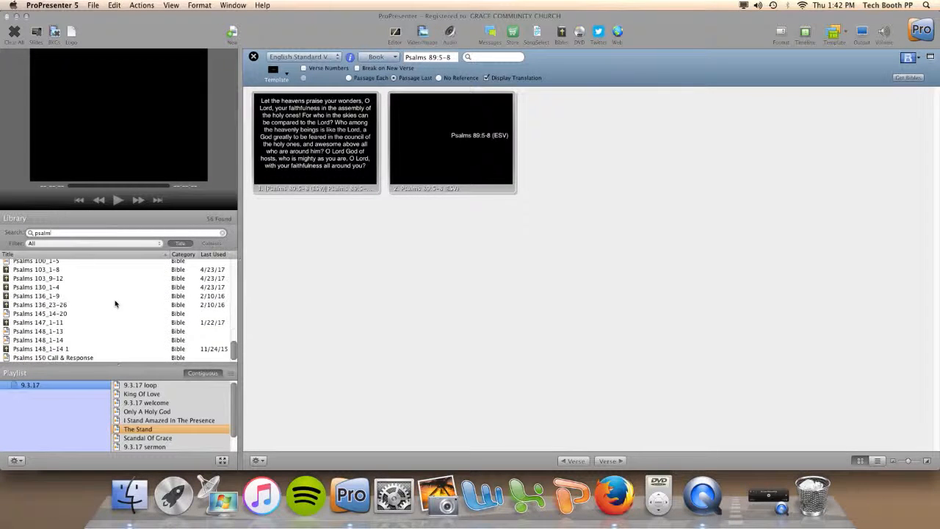
scroll(116, 303, up, 10)
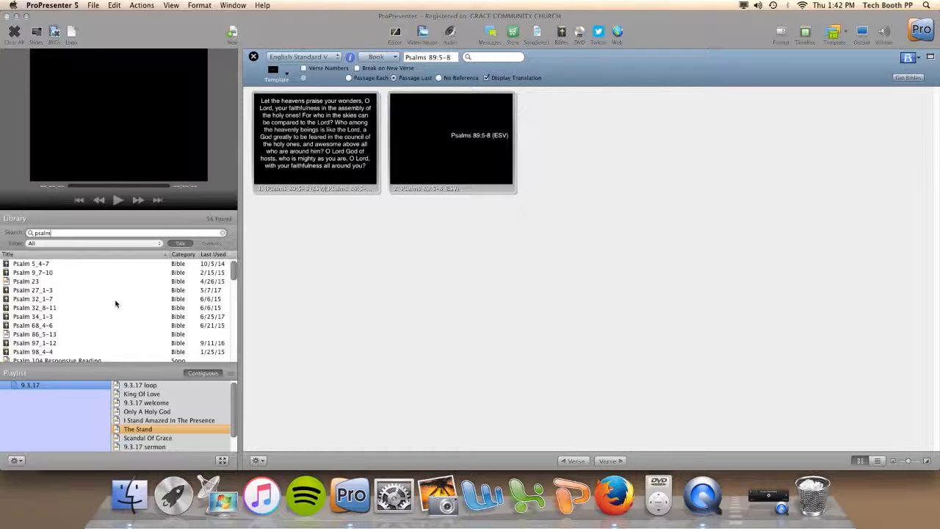
Save the Psalms 89:5-8 passage as a document once more and look for it among the library's "psalm" titles
click(259, 460)
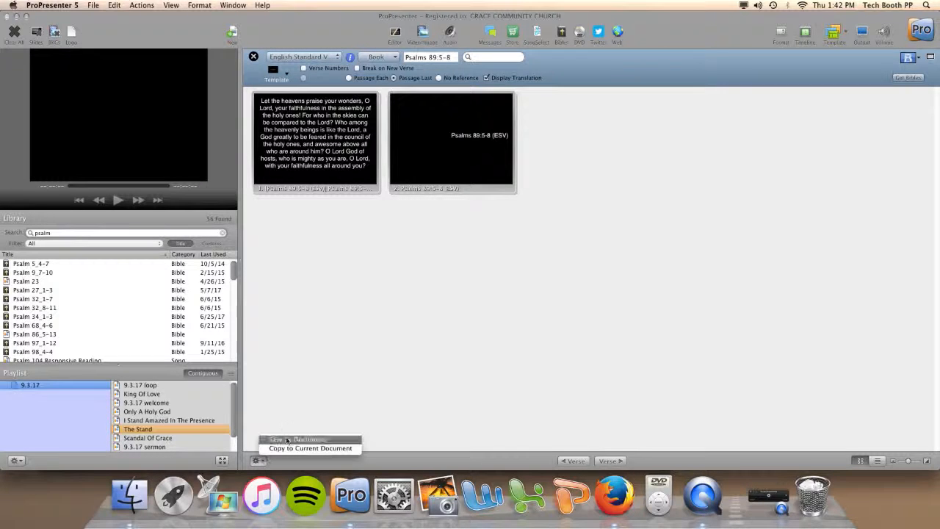
click(287, 439)
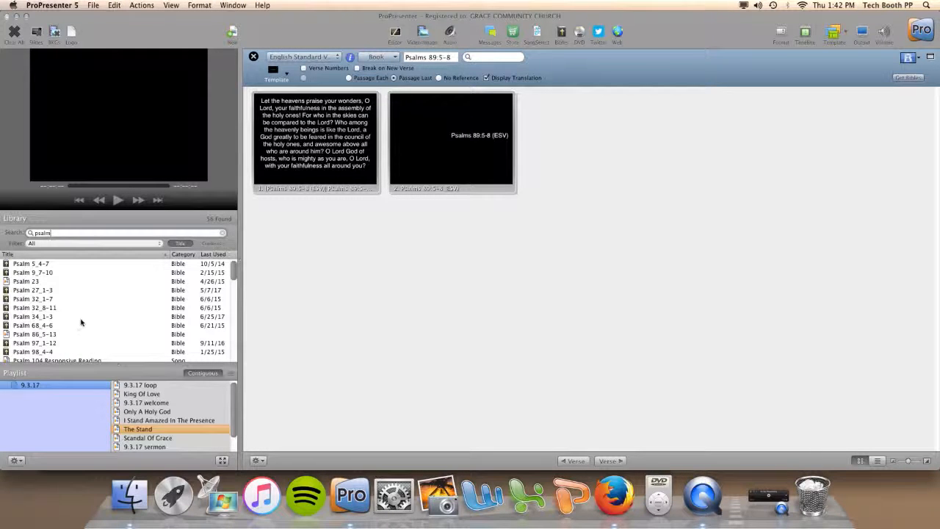
scroll(81, 321, down, 2)
scroll(81, 322, down, 8)
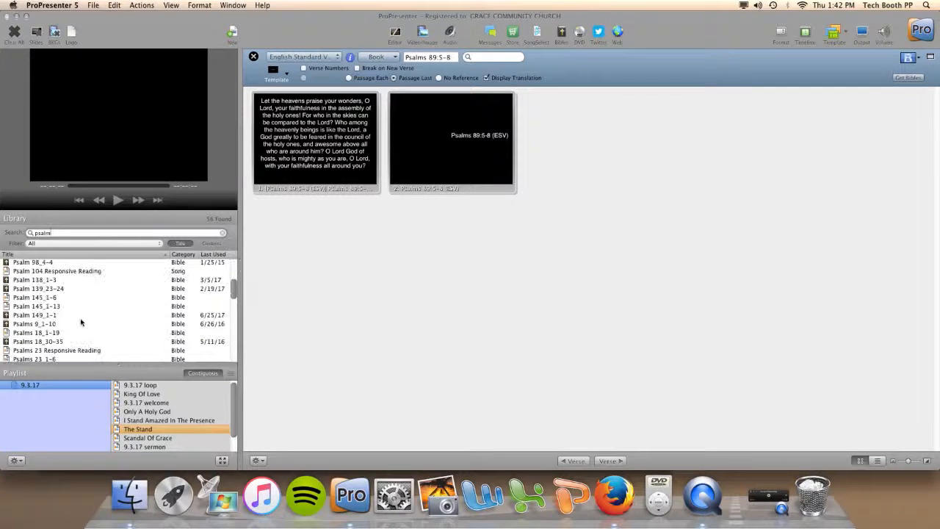
scroll(81, 322, up, 3)
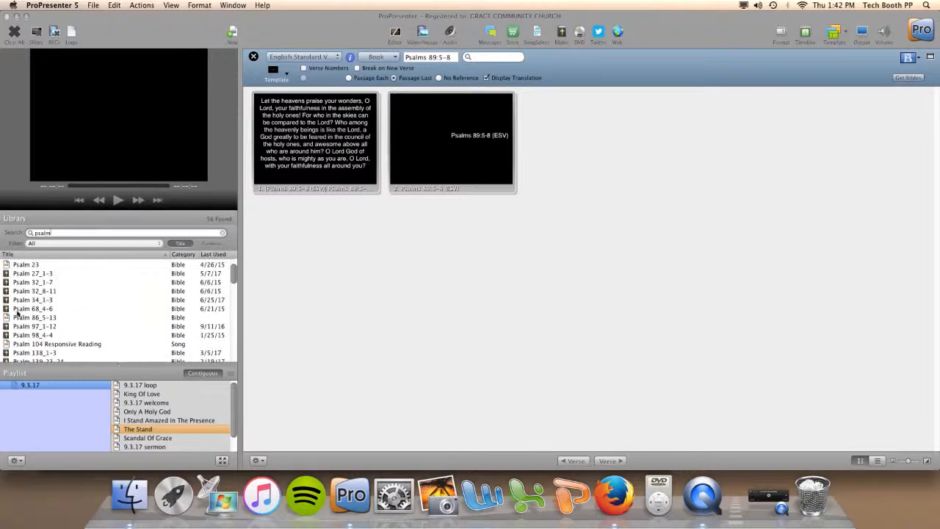
Go through the filtered library titles from Psalm 23 to Psalms 150 for the Psalms 89:5-8 document
scroll(89, 311, up, 3)
scroll(90, 315, down, 6)
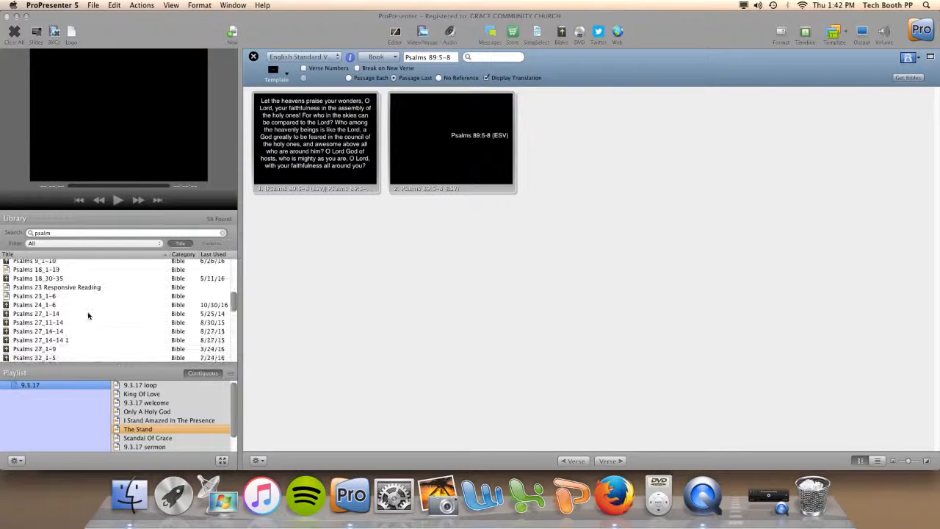
scroll(84, 325, down, 10)
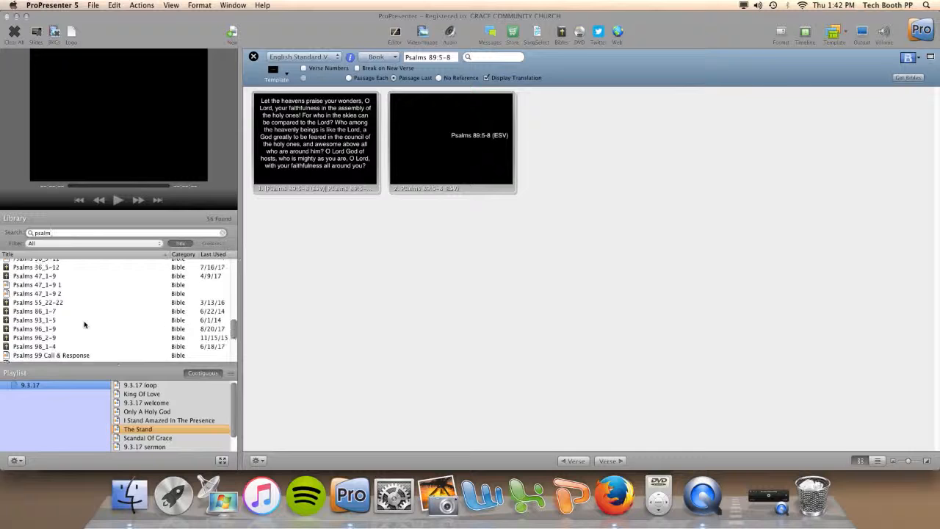
scroll(84, 324, down, 2)
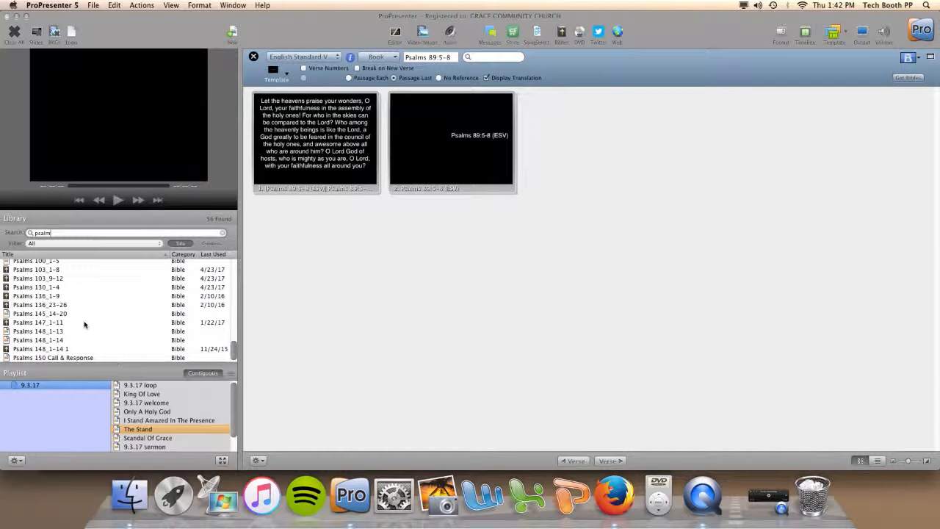
scroll(85, 324, up, 12)
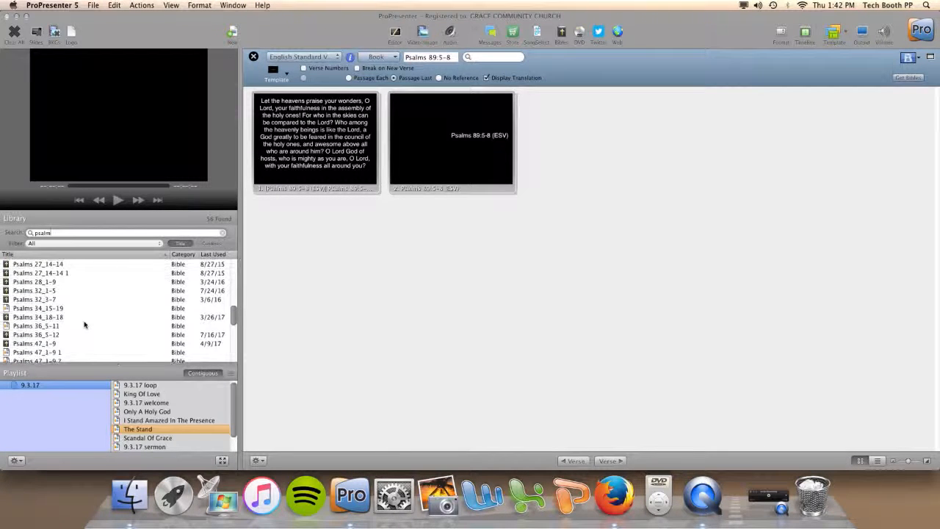
scroll(85, 324, down, 3)
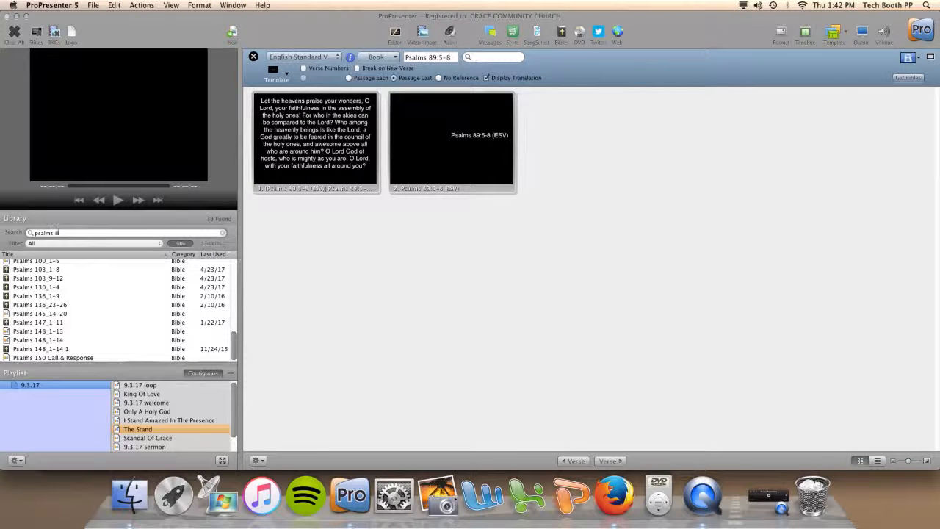
Search the library for the passage as "psalms 89" and as "Psalm 89", and clear the search
text(8)
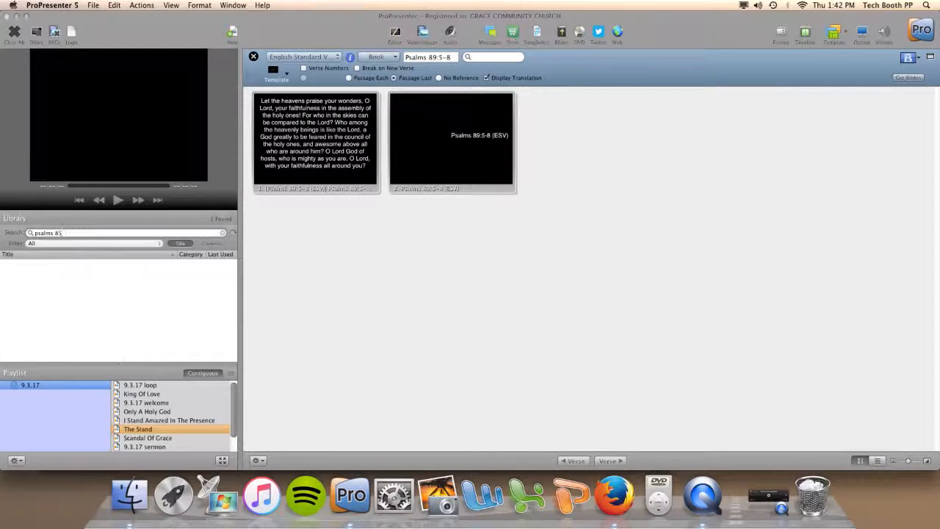
text(9)
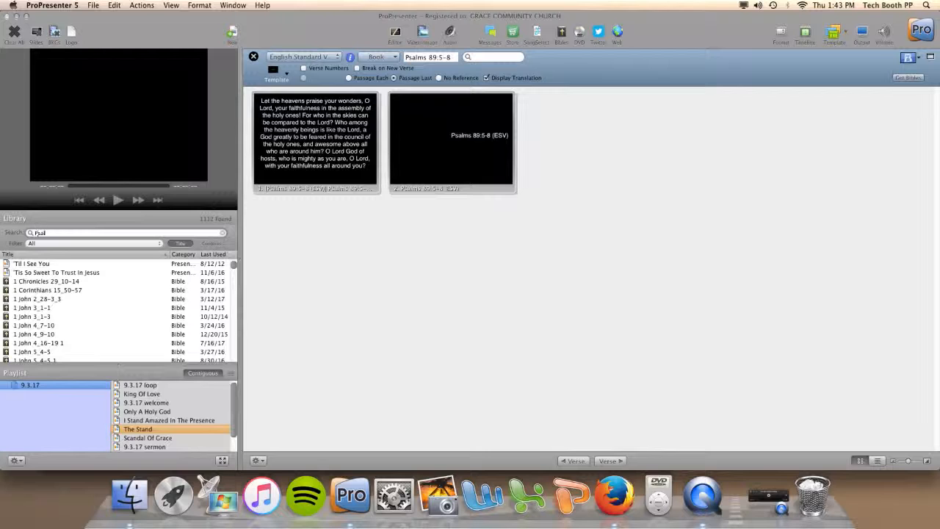
text(m)
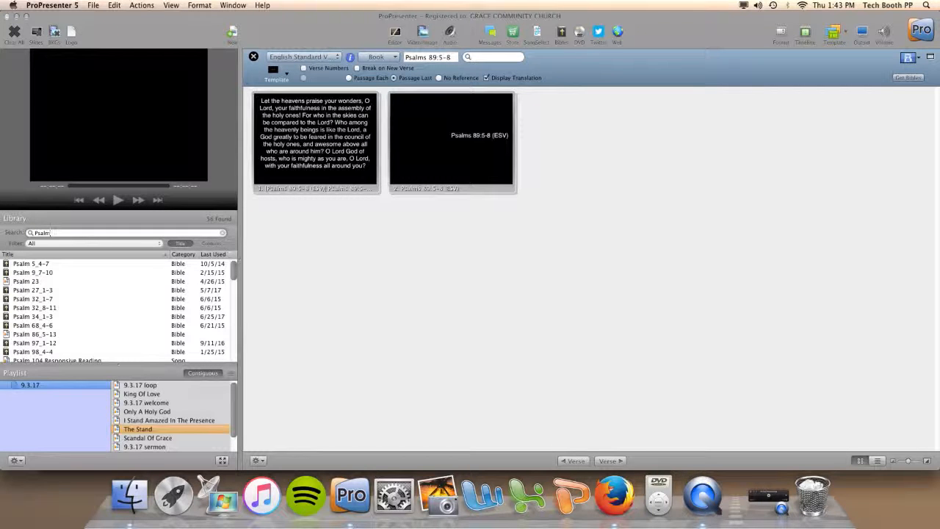
text( 89)
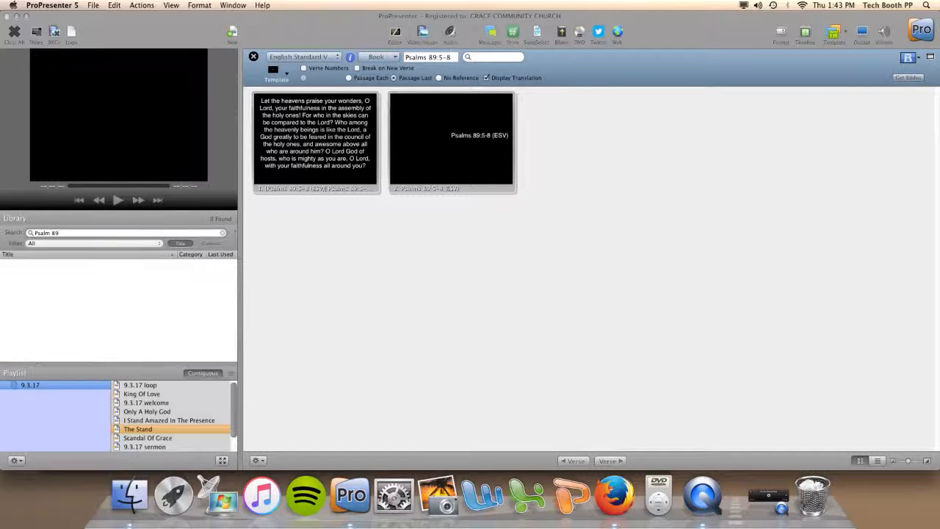
key(BackSpace)
key(BackSpace)
key(BackSpace)
text(s 89)
key(BackSpace)
key(BackSpace)
key(BackSpace)
key(BackSpace)
key(BackSpace)
key(BackSpace)
key(BackSpace)
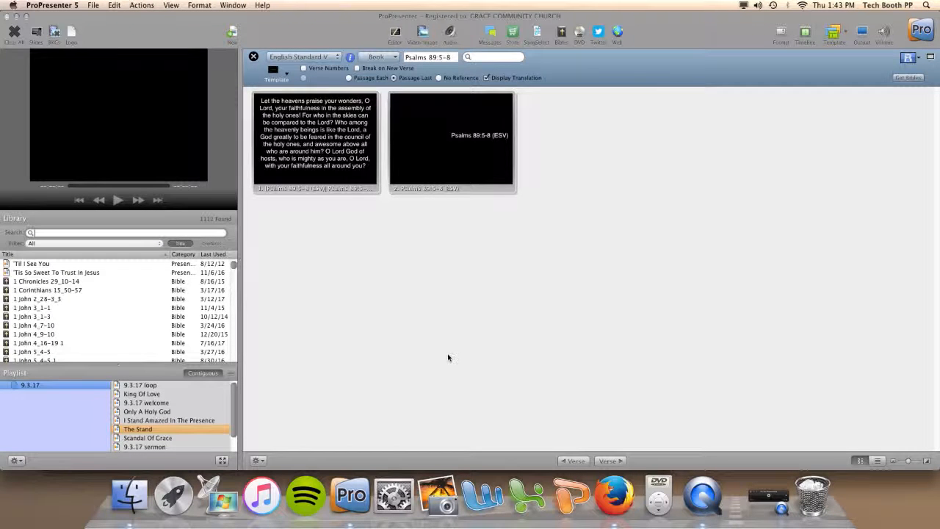
Save the Psalms 89:5-8 slides as a document again and add Psalms 89_5-8 to the playlist between 9.3.17 welcome and Only A Holy God
click(265, 460)
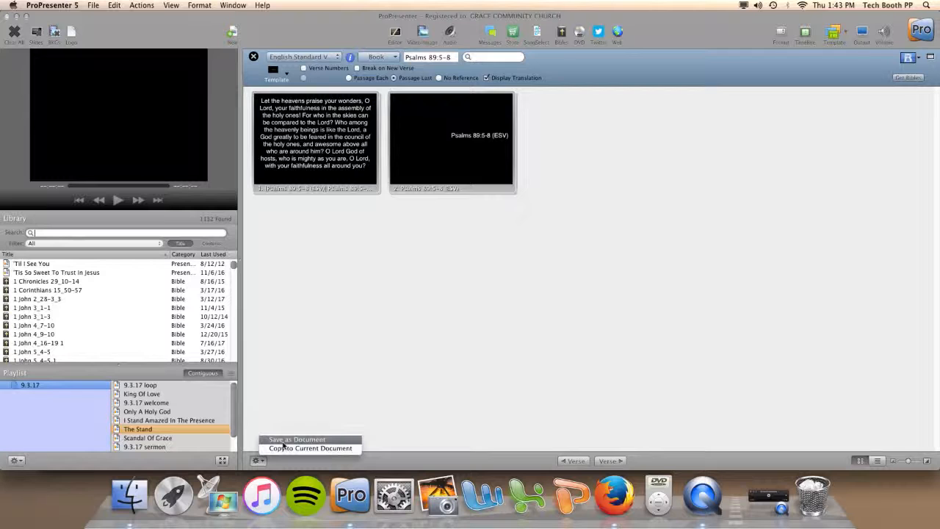
click(283, 441)
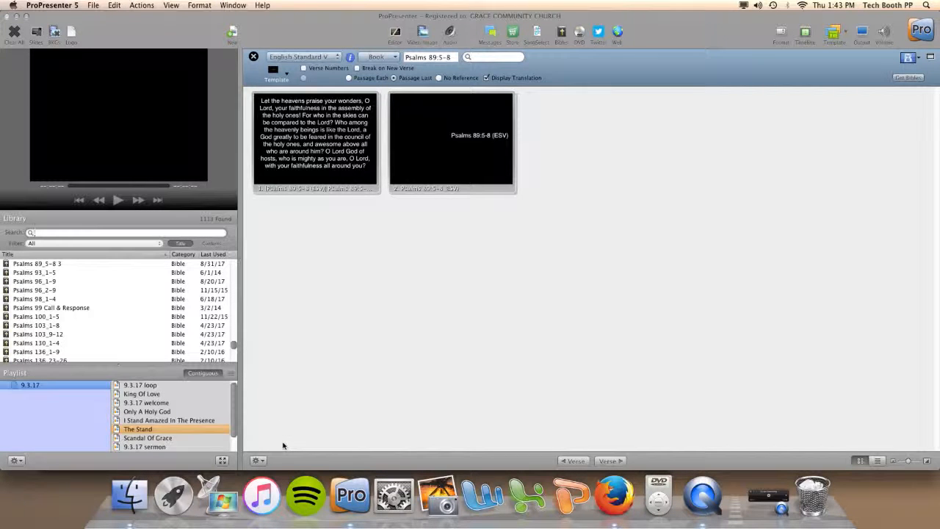
scroll(57, 269, up, 3)
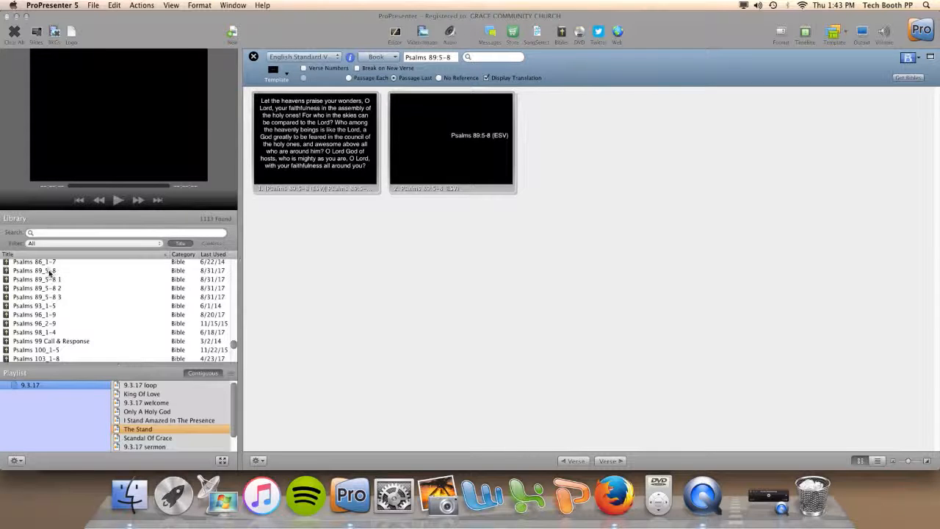
click(50, 271)
scroll(66, 289, up, 3)
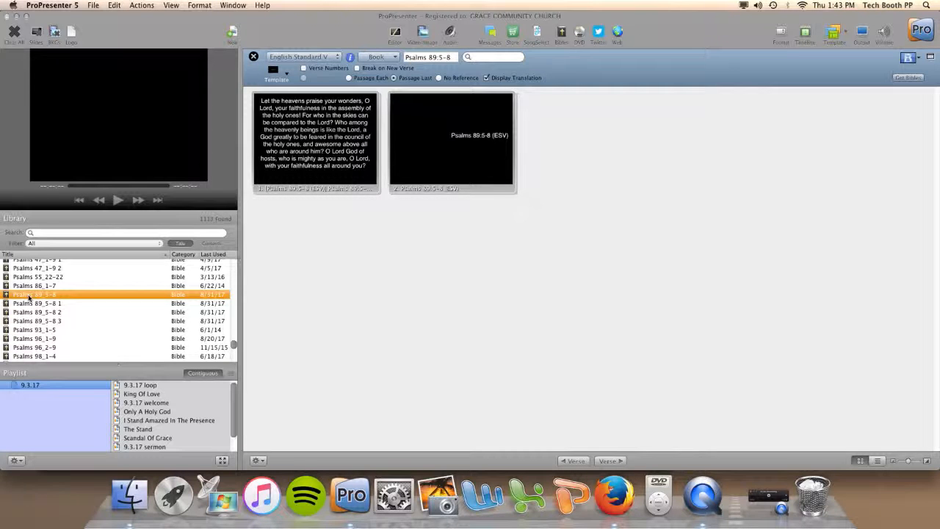
drag(29, 297, 152, 411)
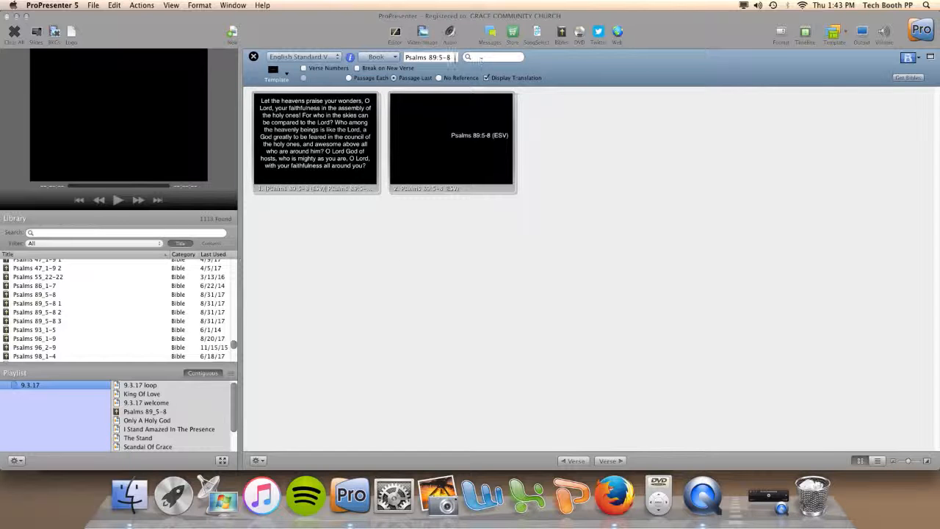
Check the second Scripture reading in the Planning Center plan in Firefox and load Philippians 2:1-8 in ProPresenter's Bible lookup
drag(455, 58, 371, 53)
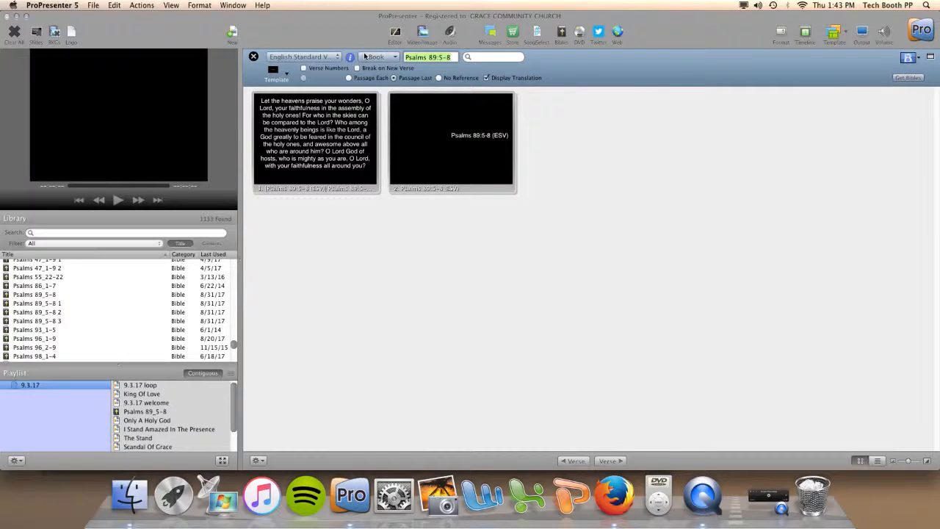
key(super+Tab)
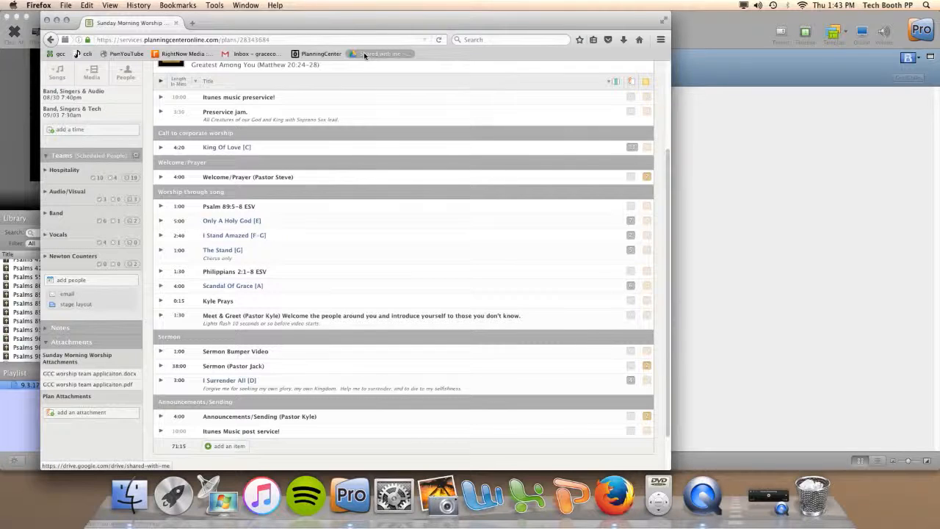
key(super+Tab)
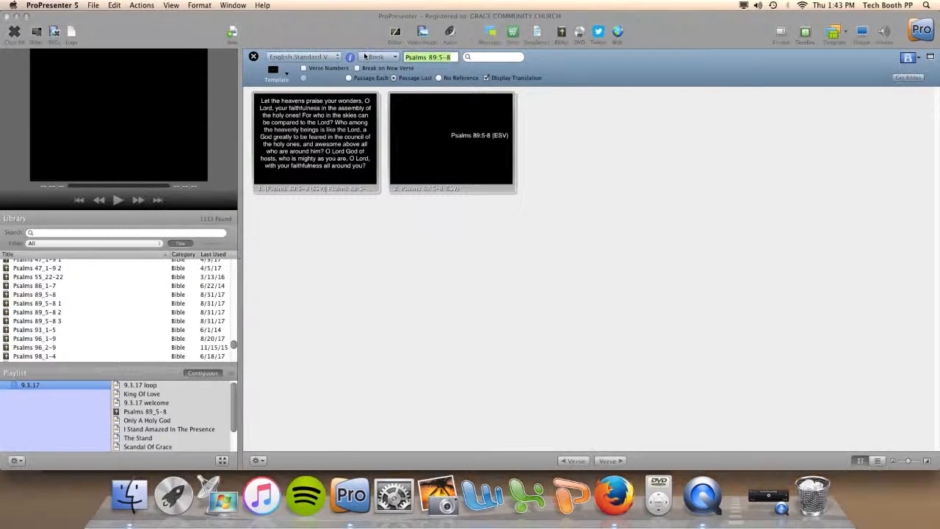
text(philippians 2:1-8)
key(Return)
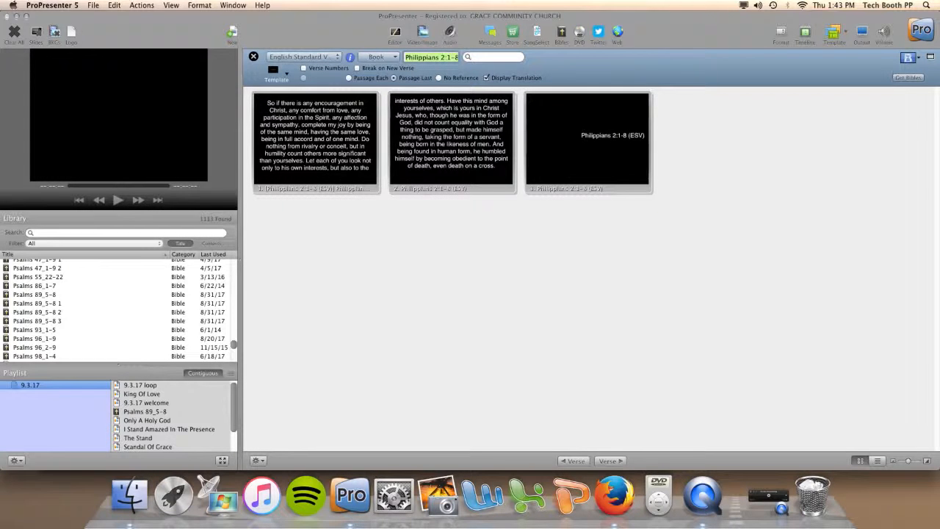
Save the Philippians 2:1-8 slides as a document and place it in the playlist between The Stand and Scandal Of Grace
click(257, 460)
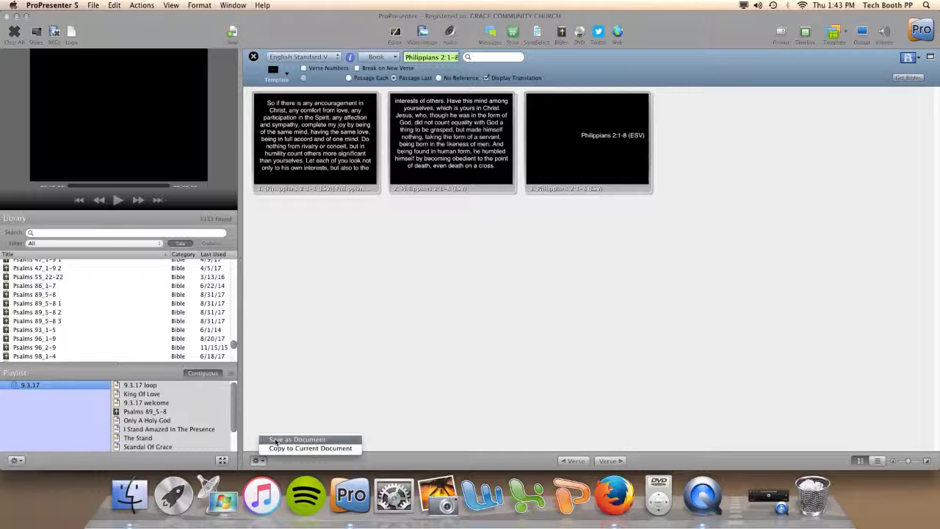
click(276, 440)
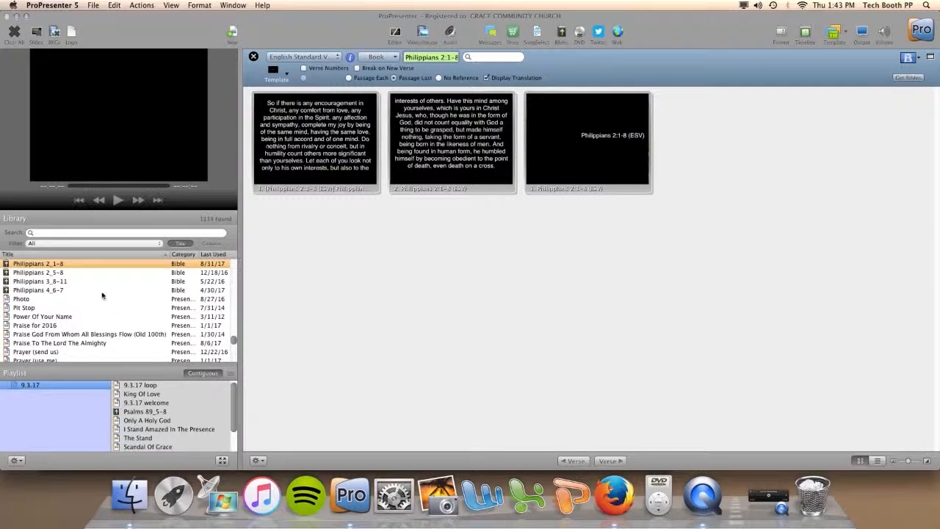
drag(62, 265, 169, 431)
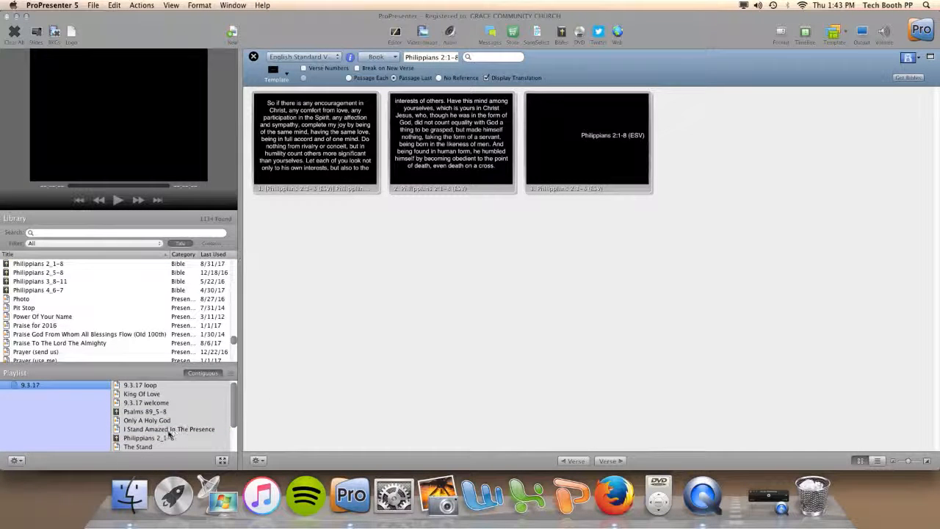
scroll(165, 430, down, 2)
drag(141, 406, 148, 421)
scroll(147, 420, up, 1)
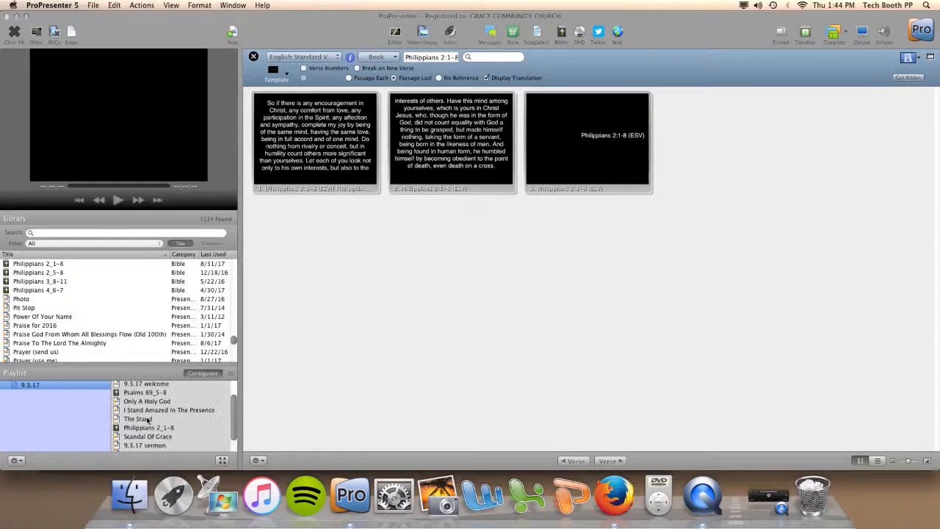
scroll(147, 420, up, 1)
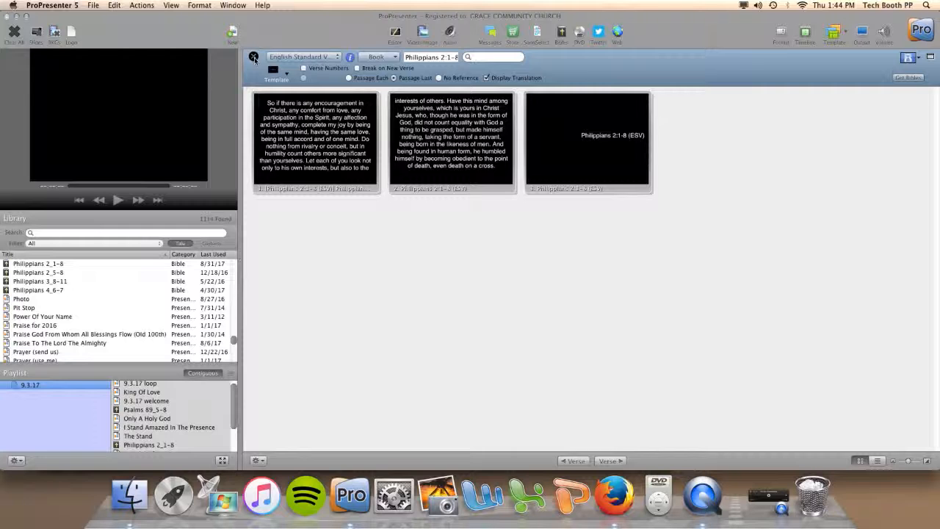
Close the Bible lookup and open the playlist's Psalms 89_5-8 document in the slide editor
click(254, 57)
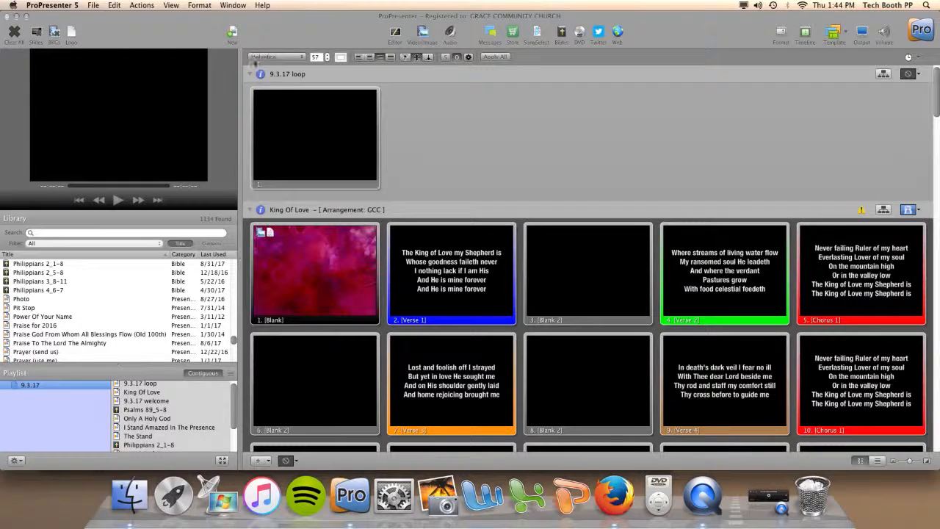
click(150, 412)
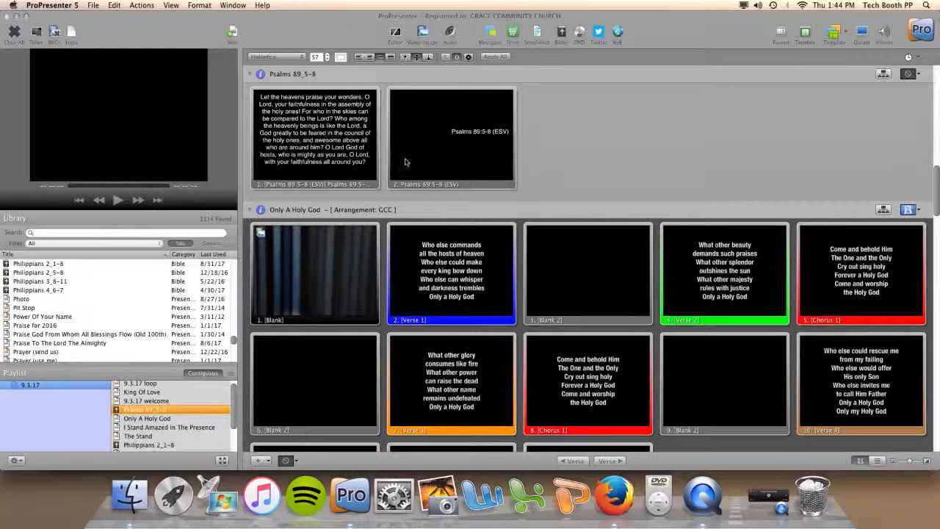
click(364, 145)
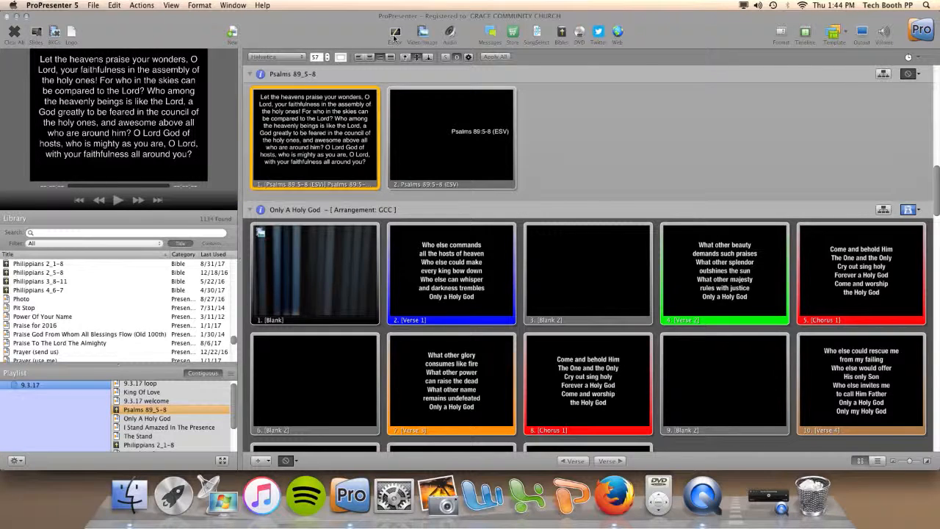
click(395, 33)
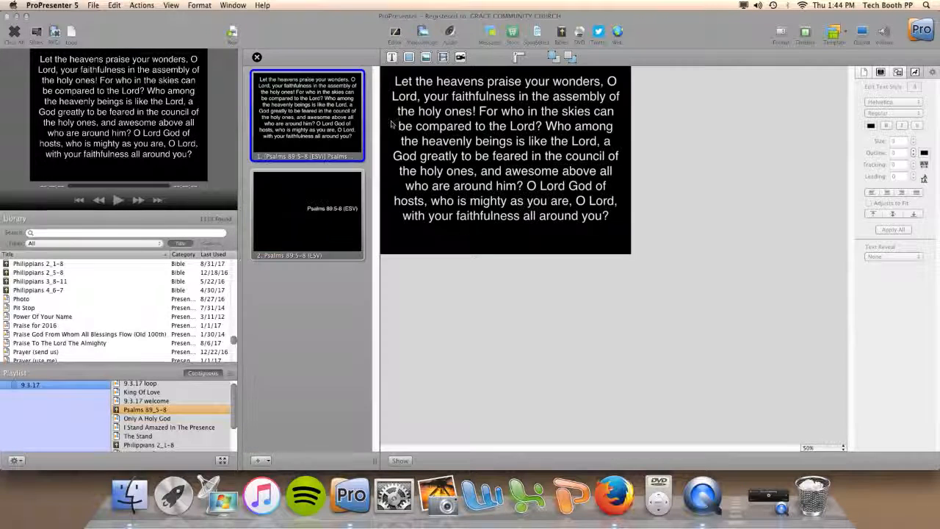
Copy the closing sentence starting "O Lord God of hosts" on the first Psalms 89_5-8 slide and delete it there
click(524, 186)
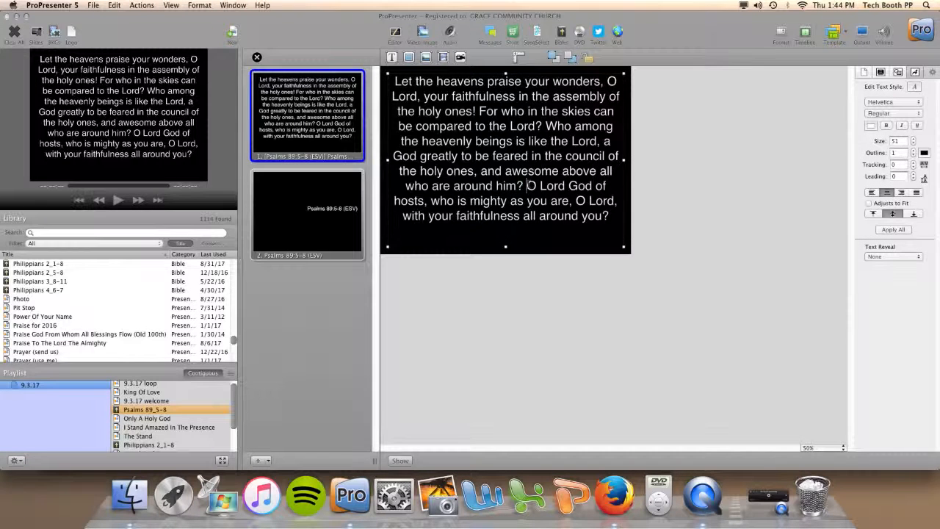
drag(526, 186, 610, 216)
key(super+c)
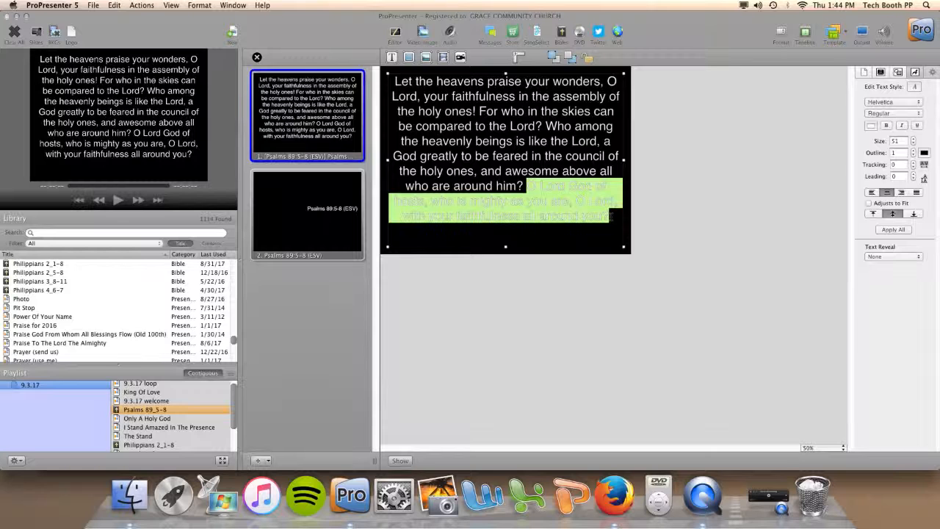
key(BackSpace)
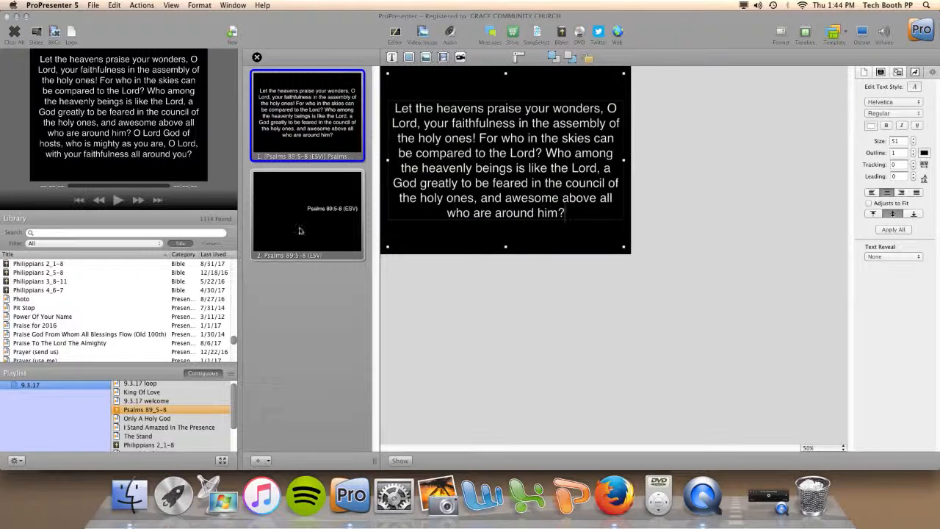
Paste the copied sentence on its own lines above the reference on the second slide and remove the extra blank line below
click(308, 204)
double_click(508, 156)
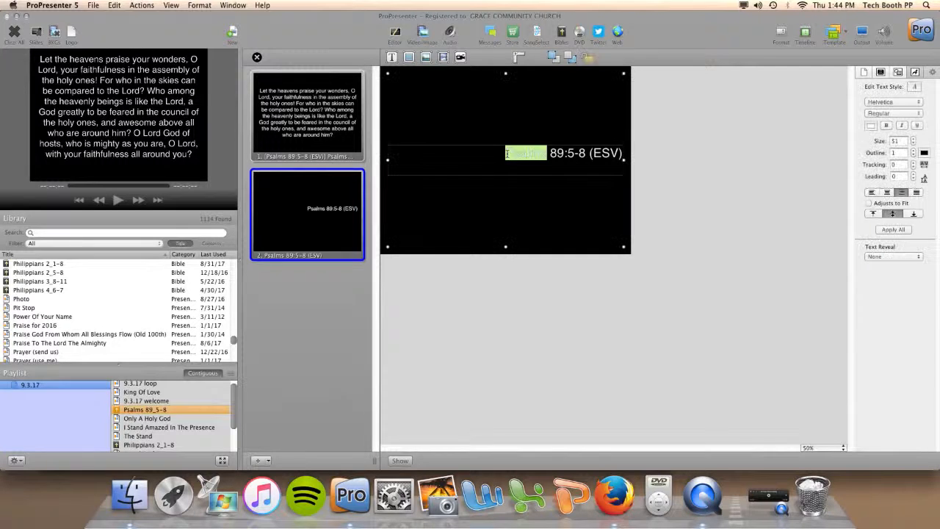
click(506, 153)
key(Return)
key(Up)
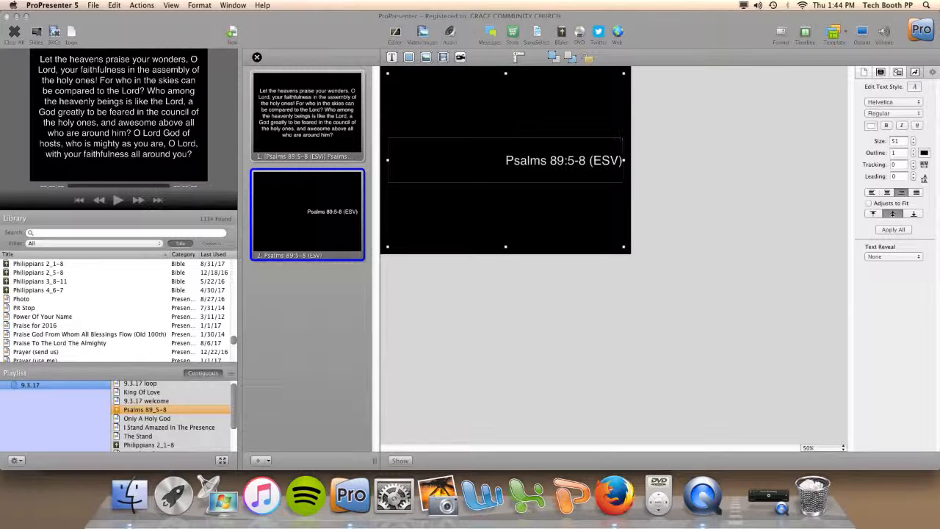
key(super+v)
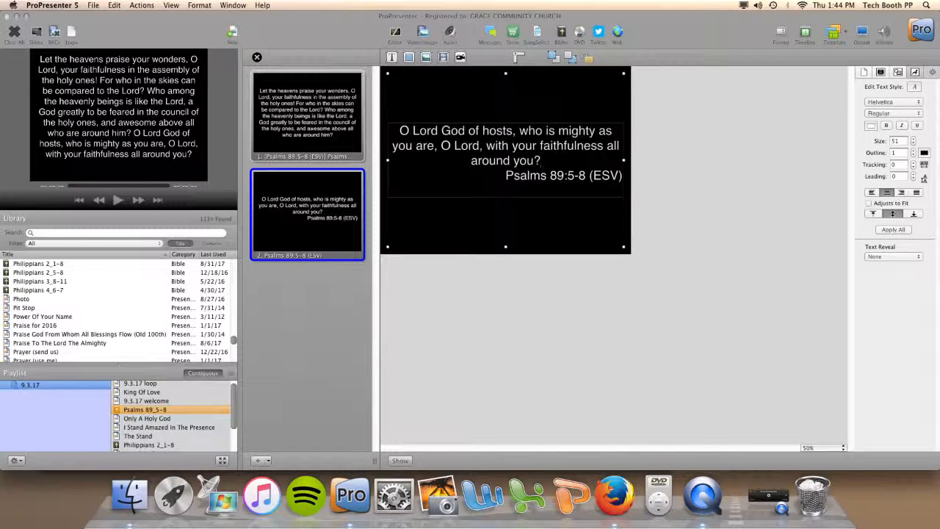
click(509, 187)
key(BackSpace)
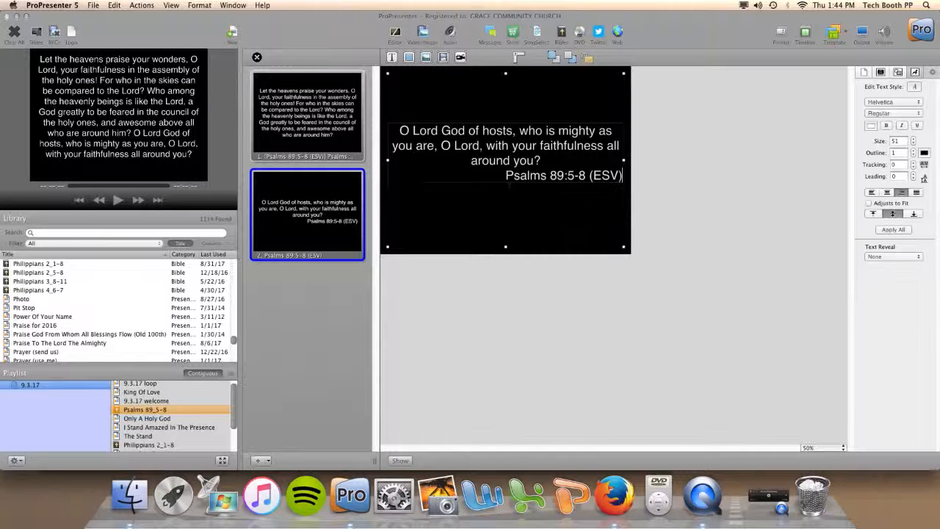
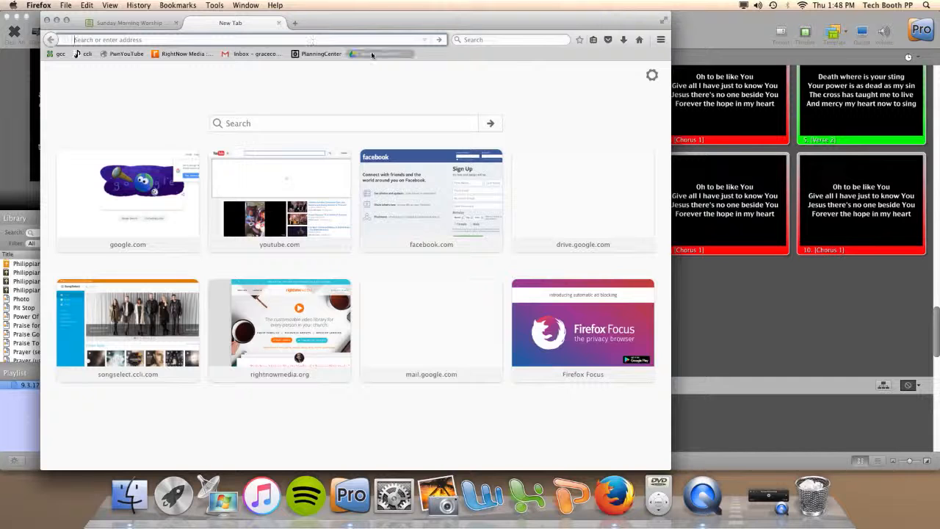
Open the shared Sunday Morning Files folder in Google Drive and preview 9.3.17 loop & desk.pptx
click(372, 54)
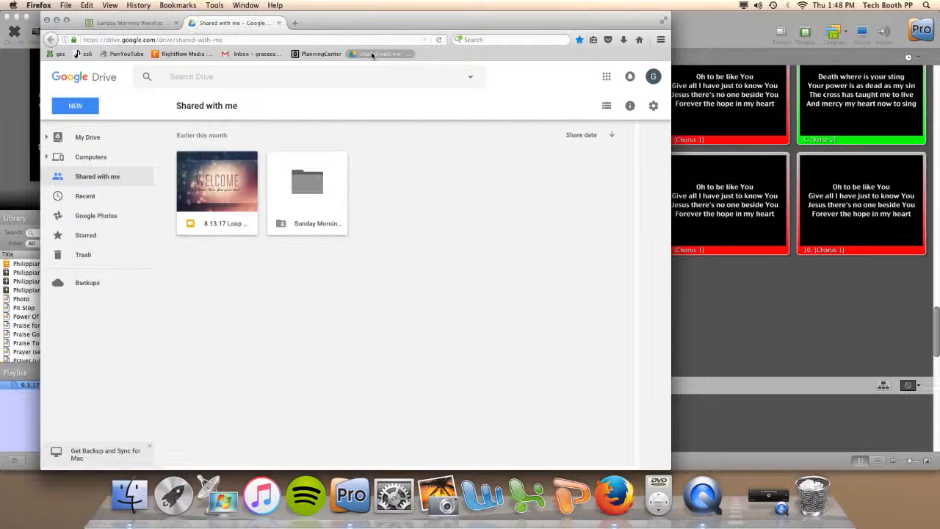
drag(372, 55, 373, 54)
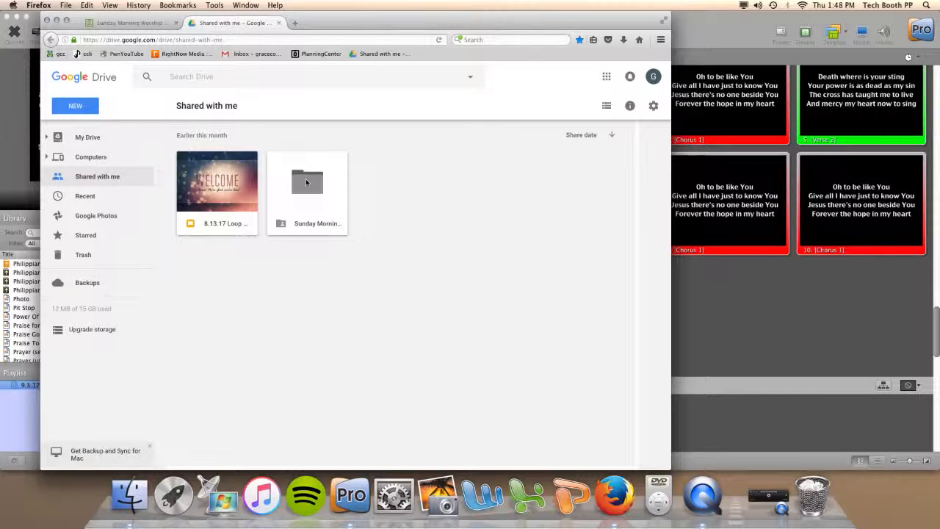
double_click(305, 182)
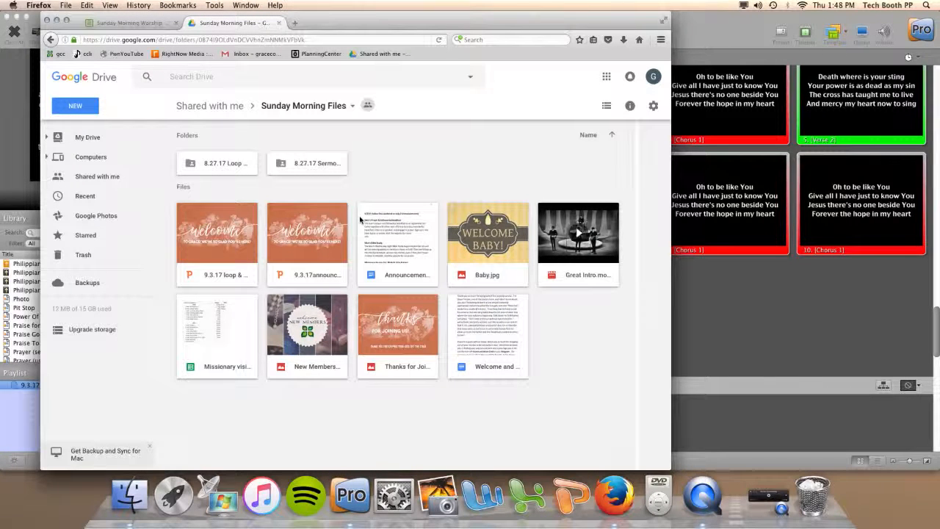
click(233, 256)
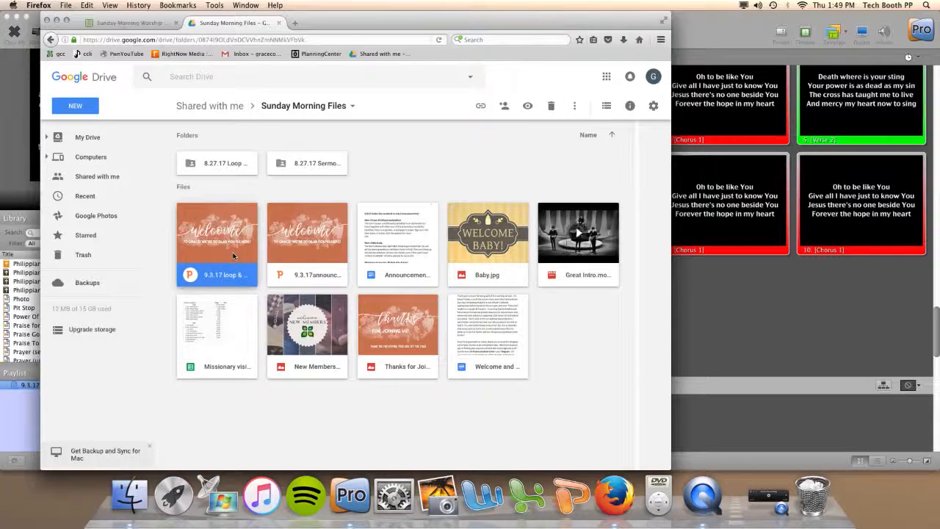
double_click(234, 256)
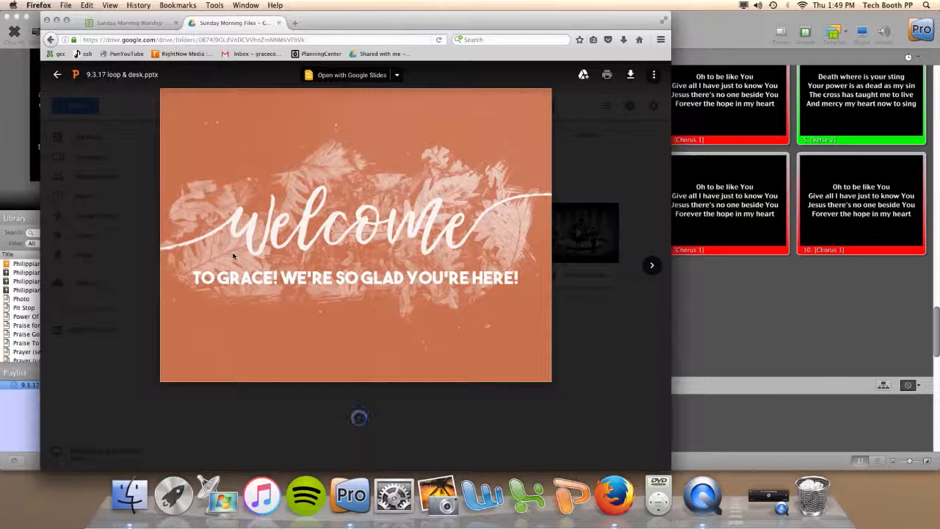
Download 9.3.17 loop & desk.pptx and open it with Microsoft PowerPoint from the Microsoft Office 2008 folder
click(631, 76)
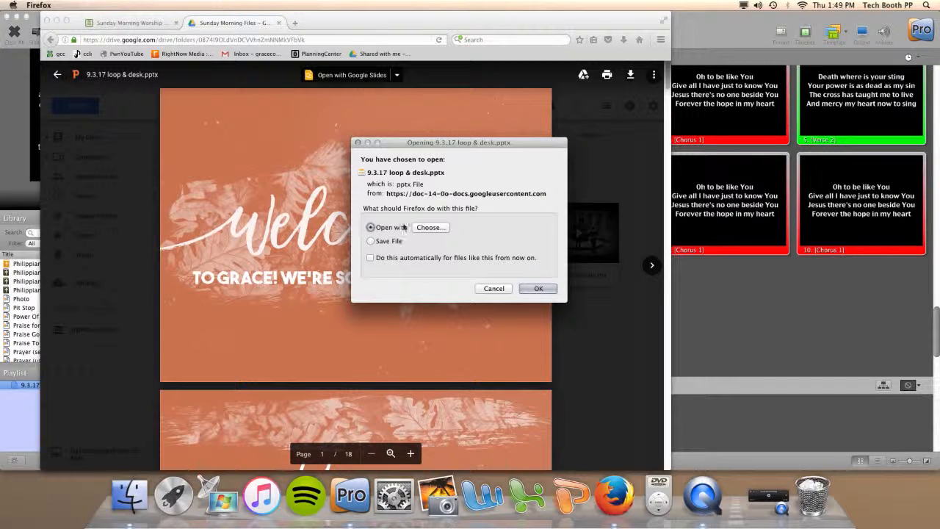
click(429, 227)
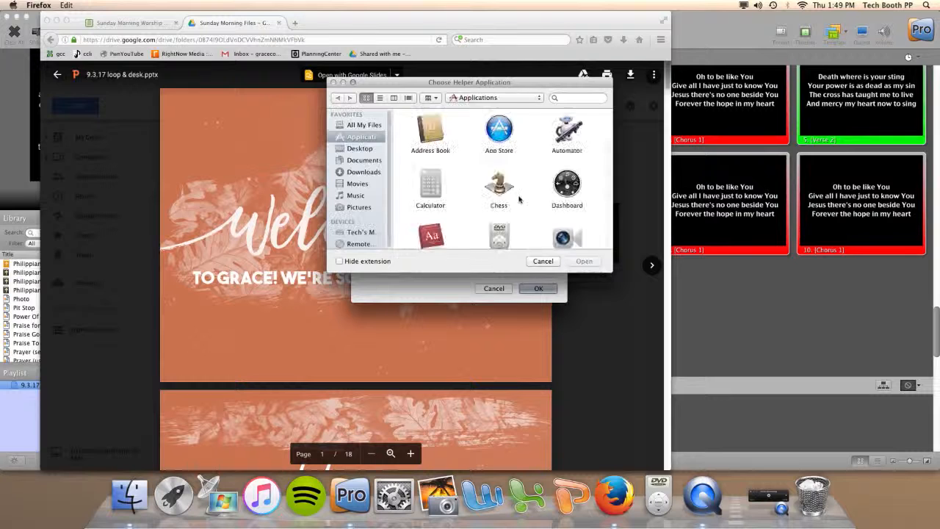
scroll(525, 195, down, 10)
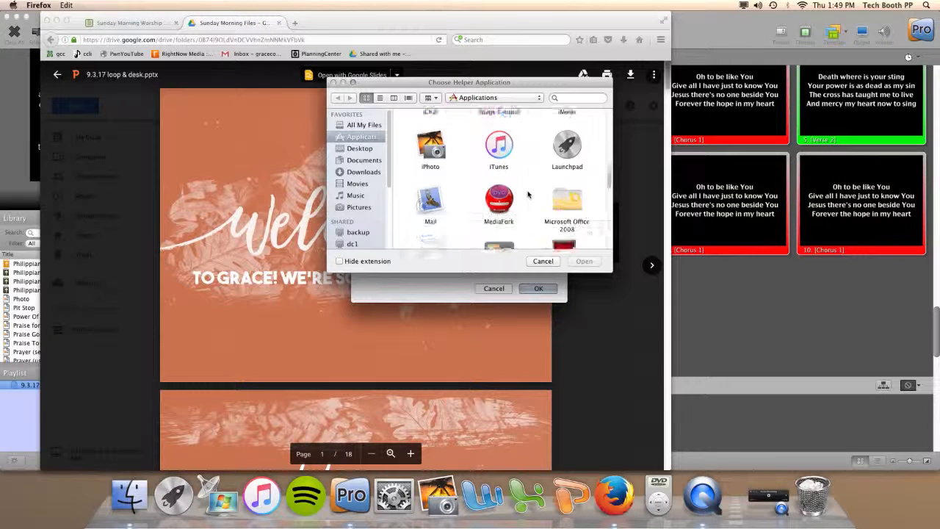
scroll(547, 197, up, 2)
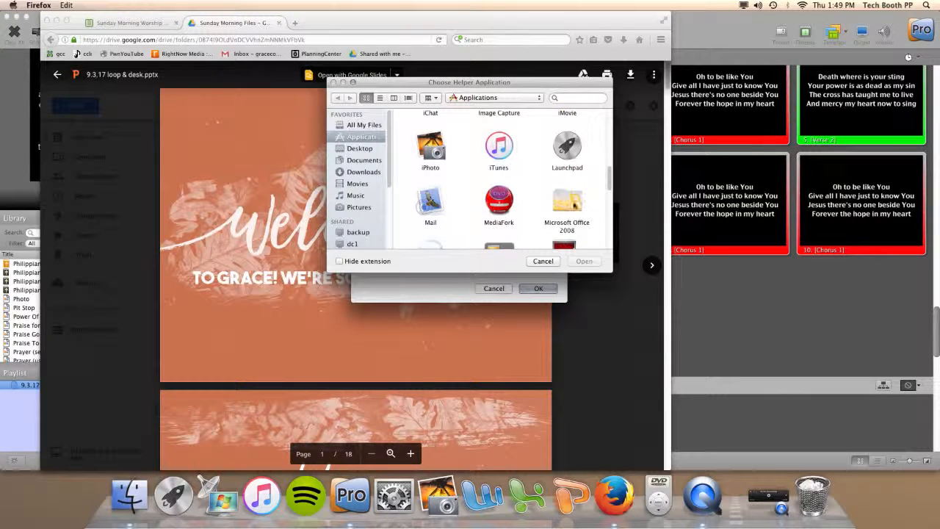
double_click(573, 207)
click(570, 192)
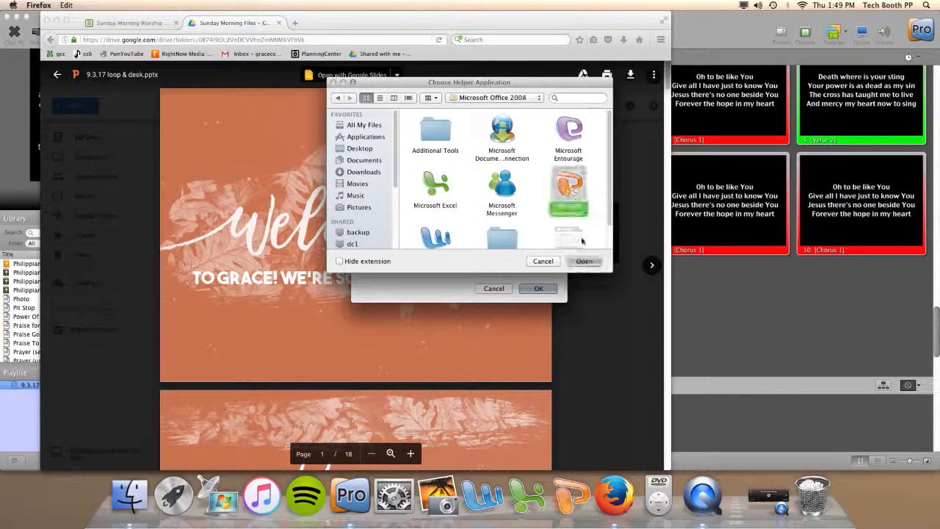
click(585, 261)
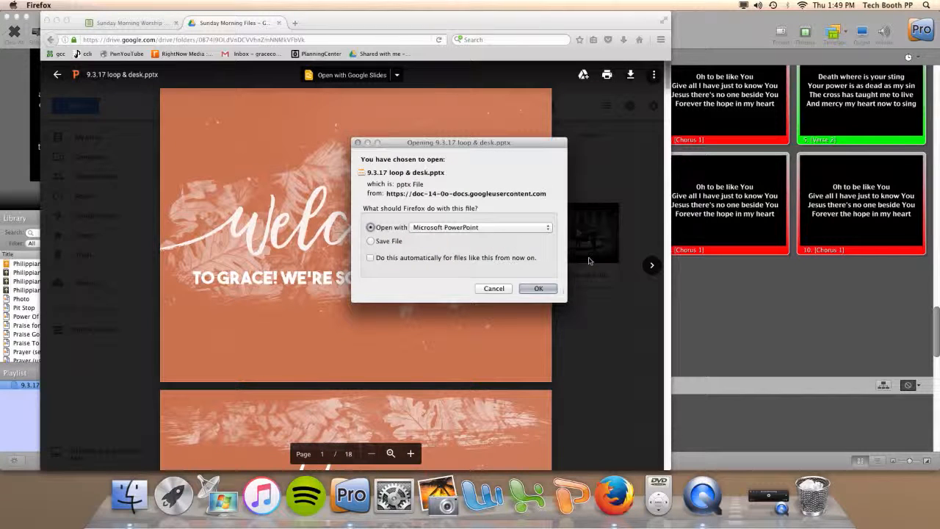
click(550, 288)
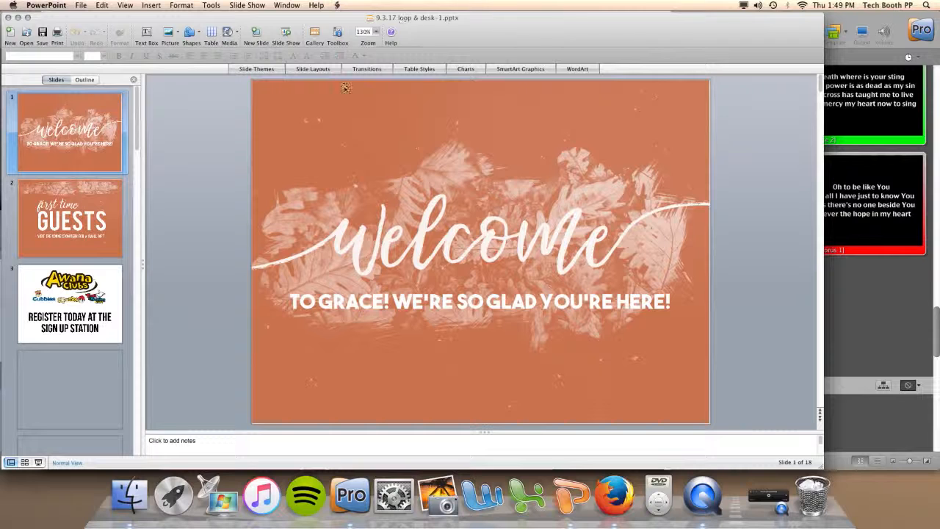
Save the loop and desk slides as JPEG pictures in the Desktop's 9.3.17 folder and close the presentation
click(81, 6)
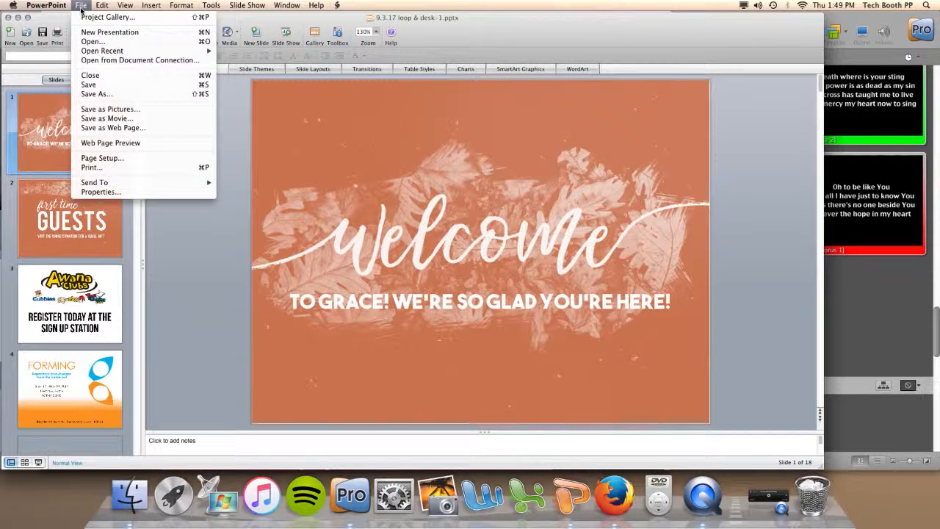
click(114, 109)
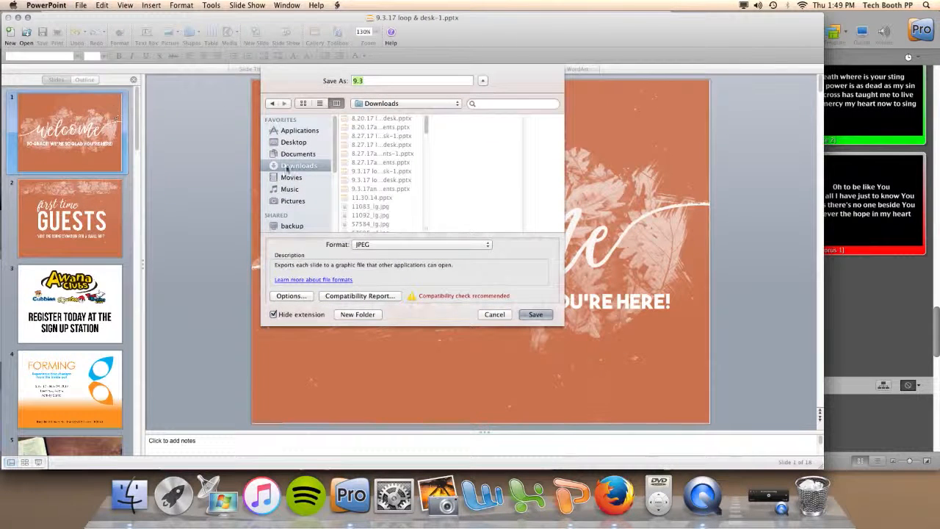
click(294, 143)
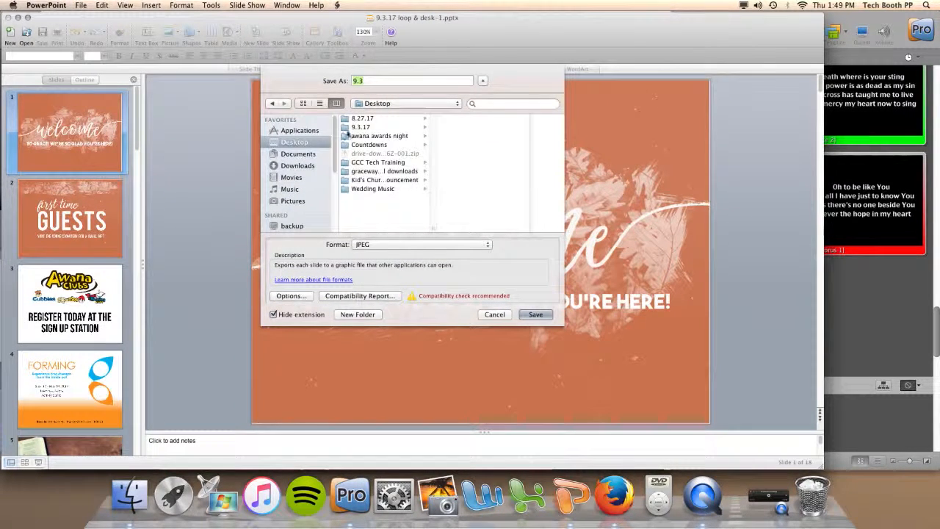
click(363, 127)
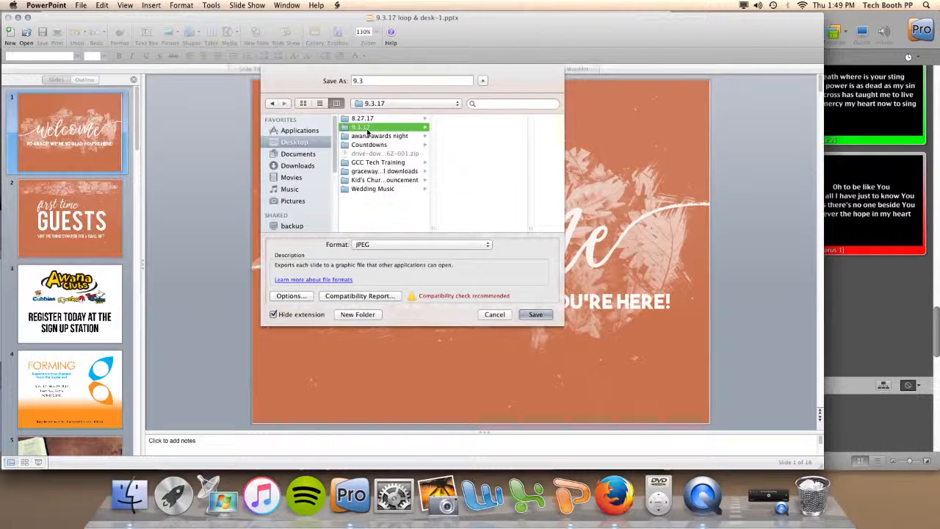
click(538, 315)
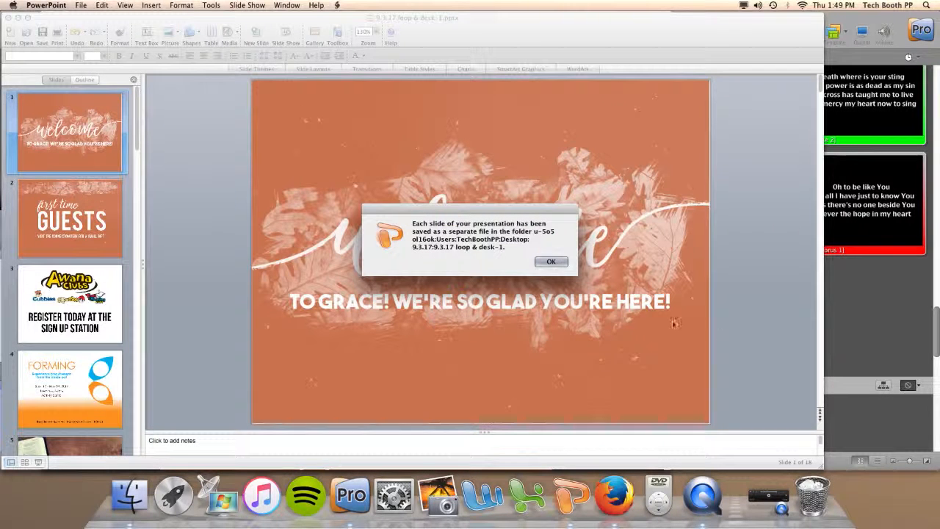
click(551, 261)
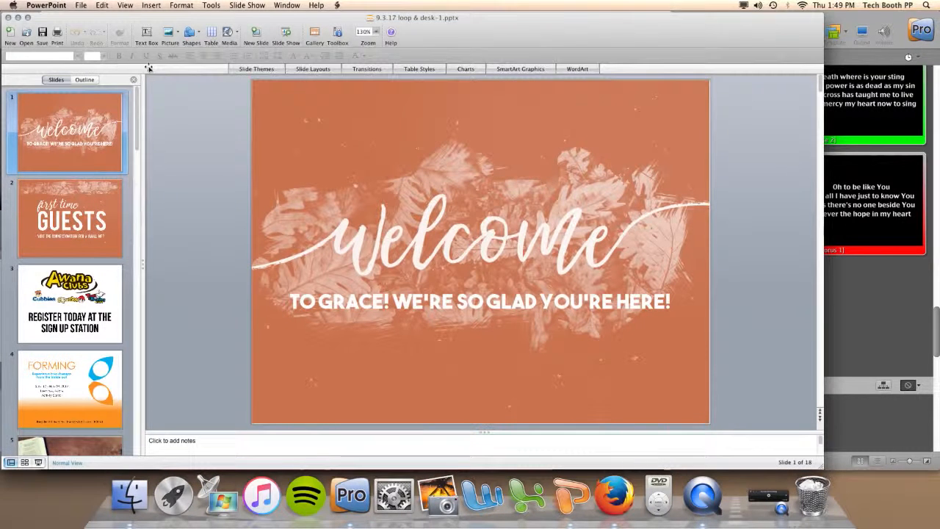
click(9, 17)
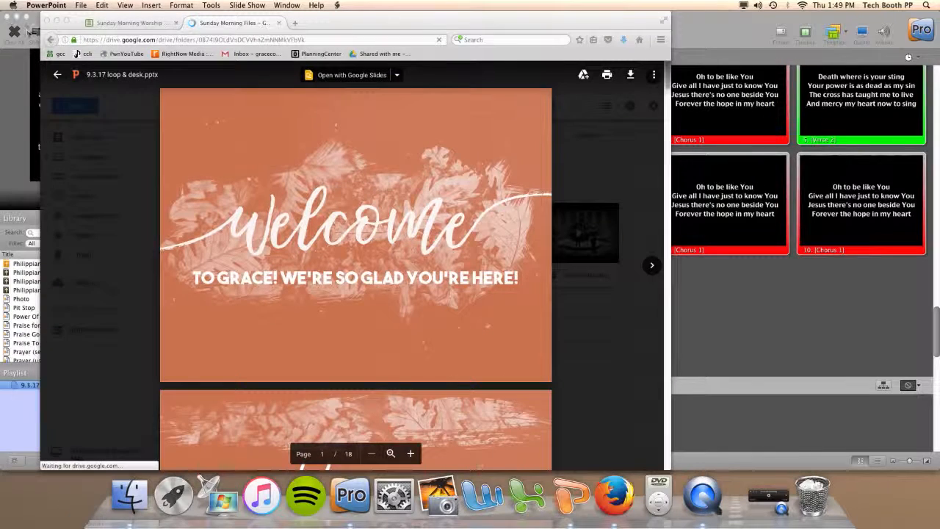
Return to the Sunday Morning Files folder in Google Drive and preview 9.3.17announcements.pptx
click(58, 77)
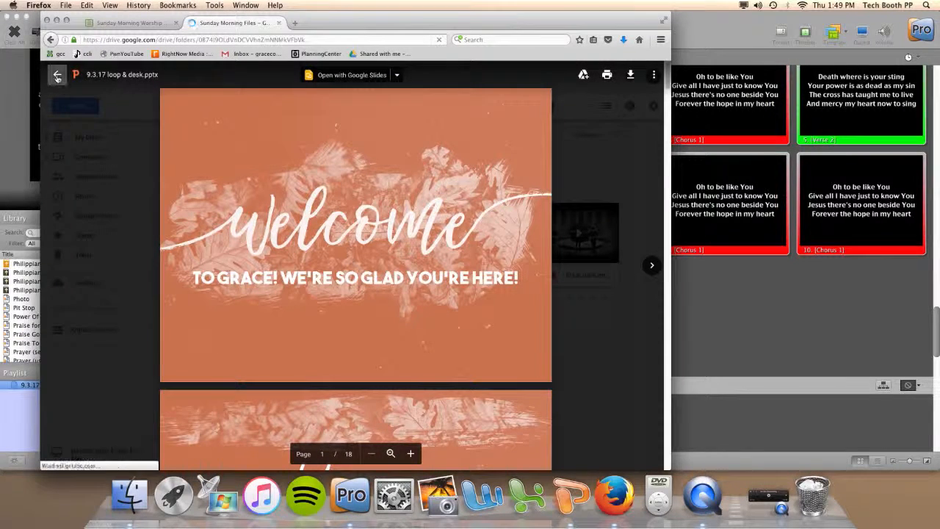
click(58, 77)
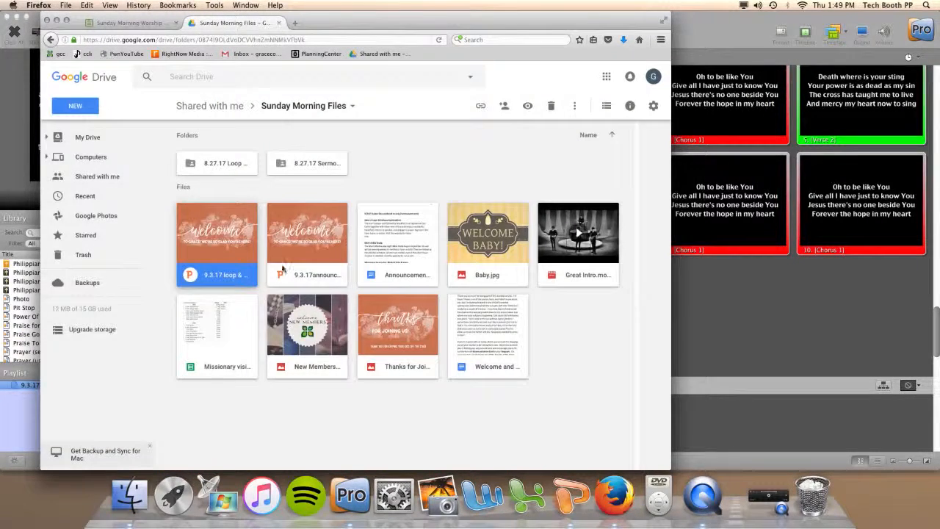
double_click(323, 252)
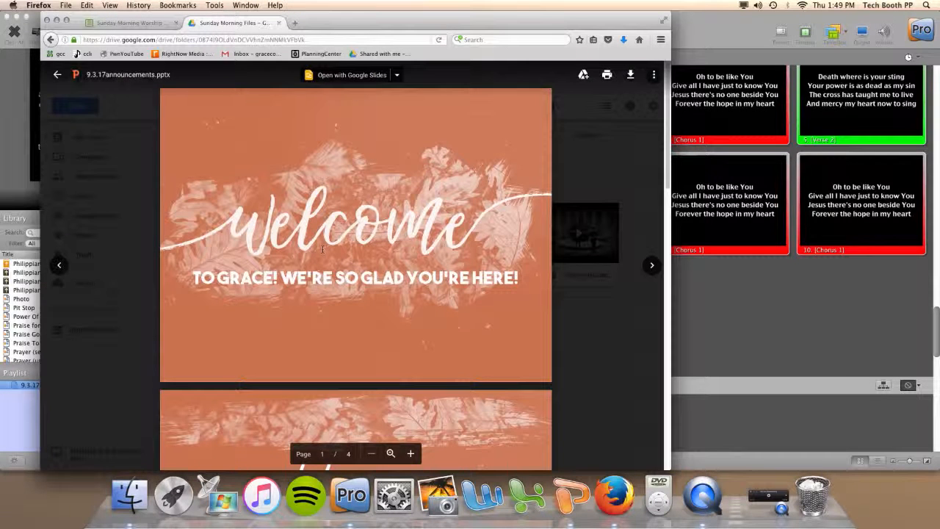
Download 9.3.17announcements.pptx and open it with Microsoft PowerPoint
click(631, 75)
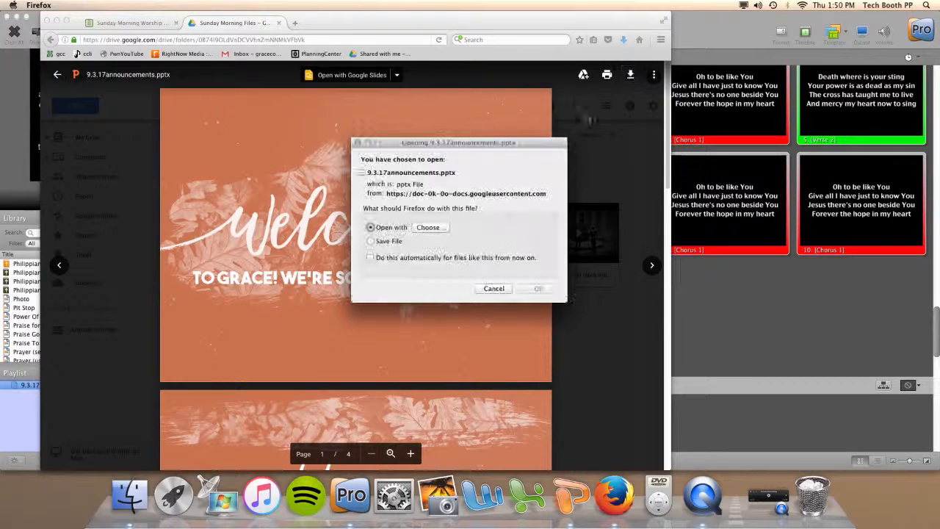
click(430, 228)
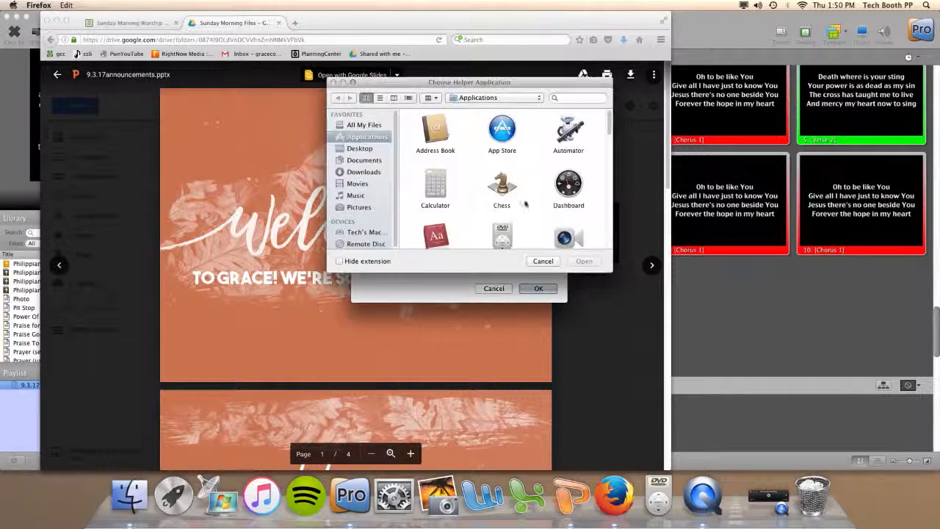
scroll(535, 199, down, 5)
double_click(569, 234)
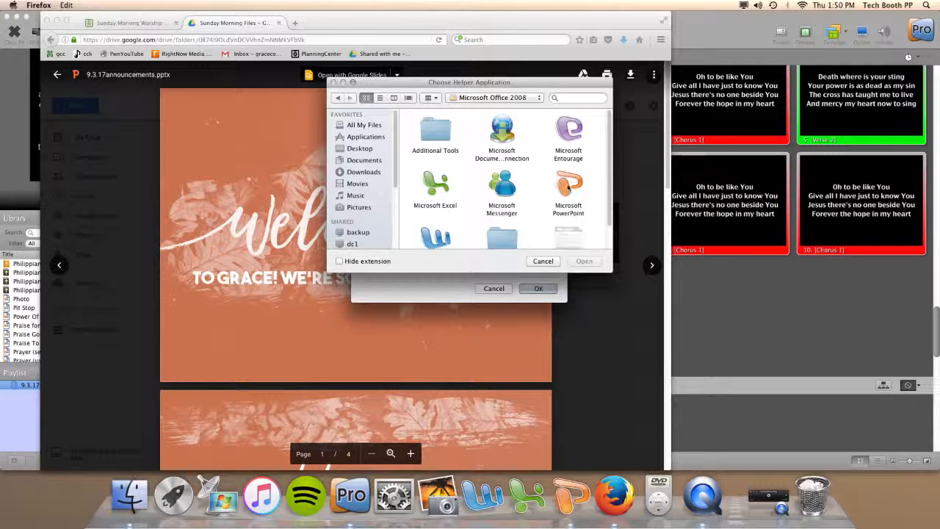
click(569, 185)
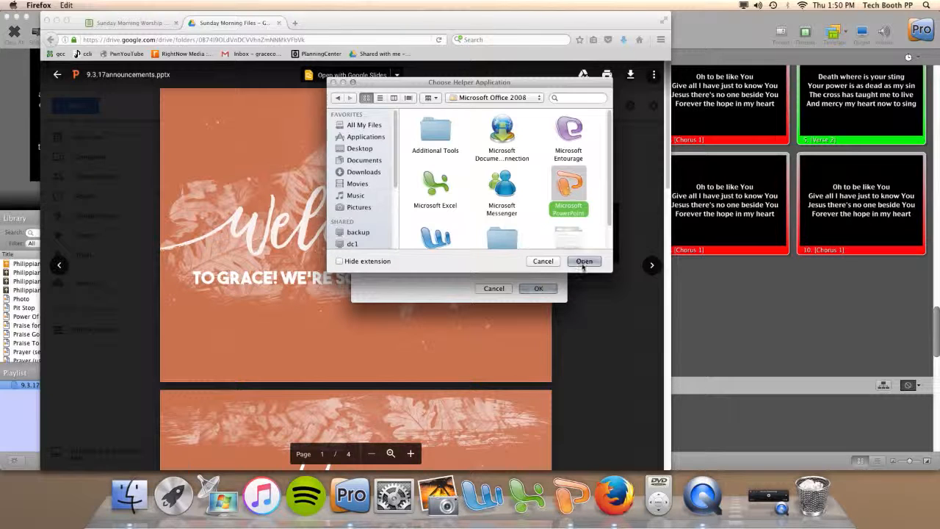
click(583, 261)
click(547, 288)
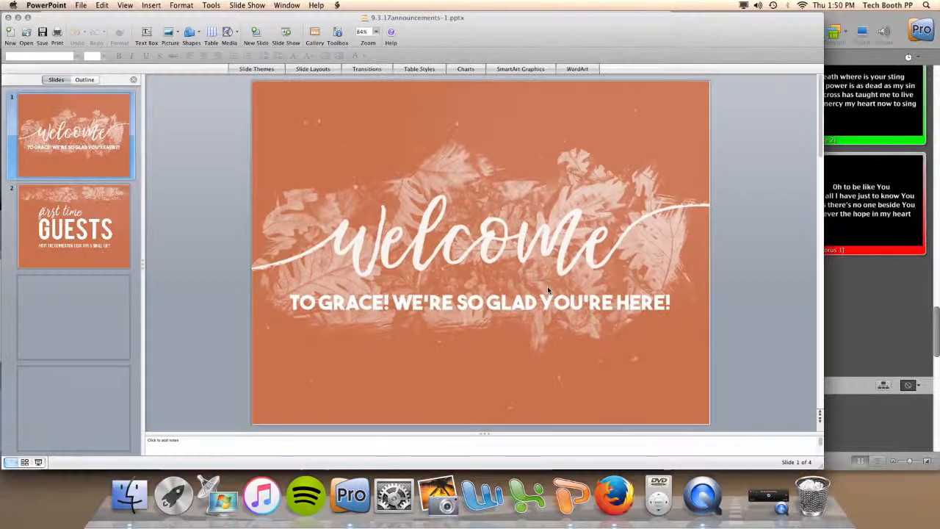
Save the announcement slides as JPEG pictures in the Desktop's 9.3.17 folder and close the presentation
click(81, 5)
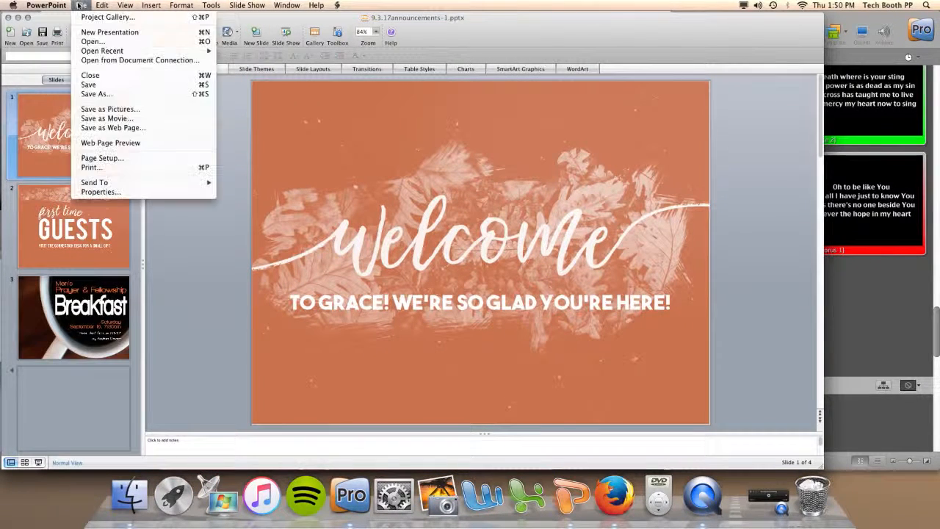
click(113, 109)
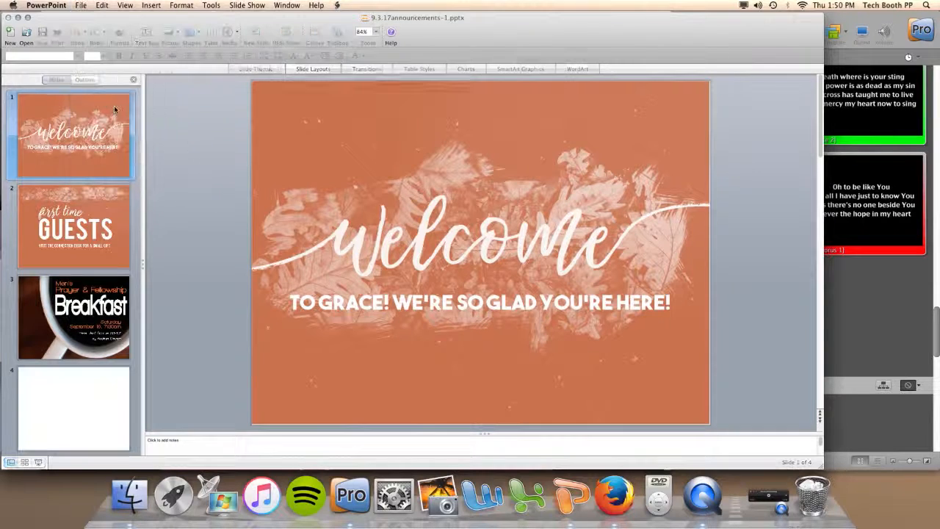
click(293, 144)
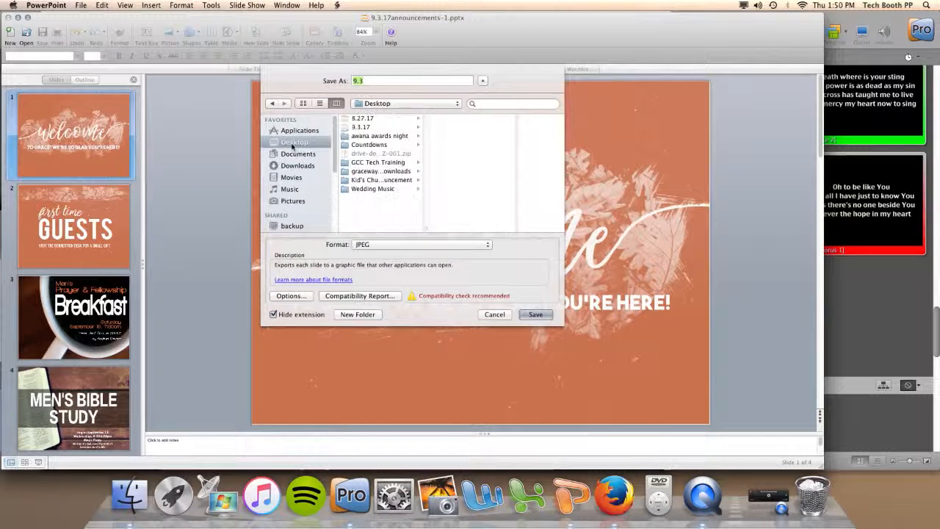
click(360, 127)
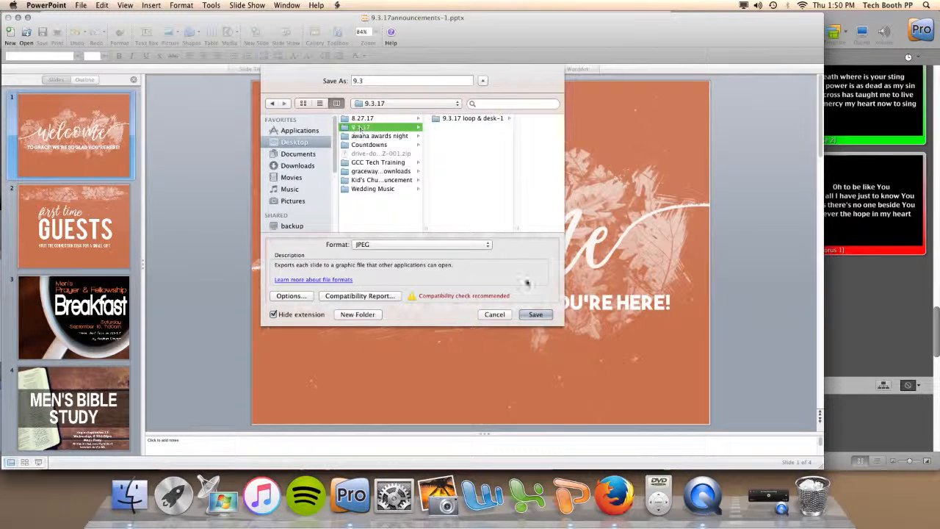
click(537, 314)
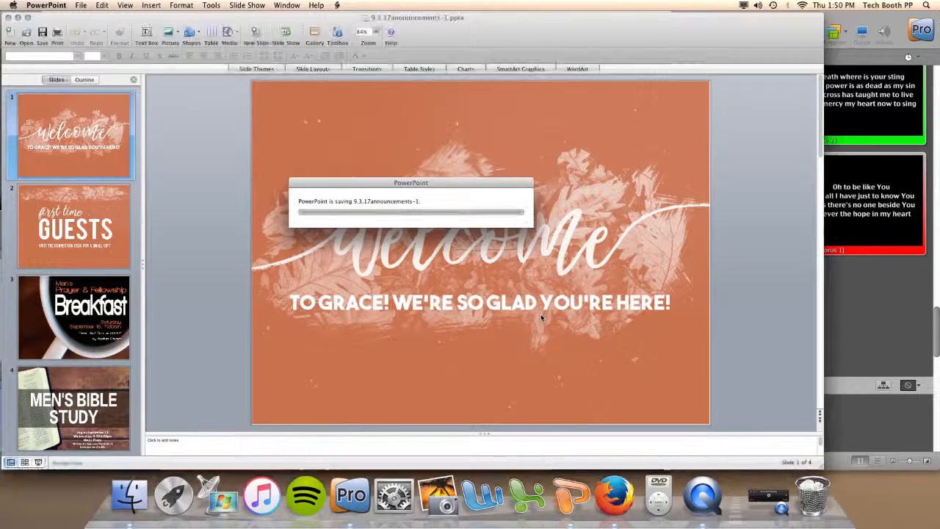
click(550, 262)
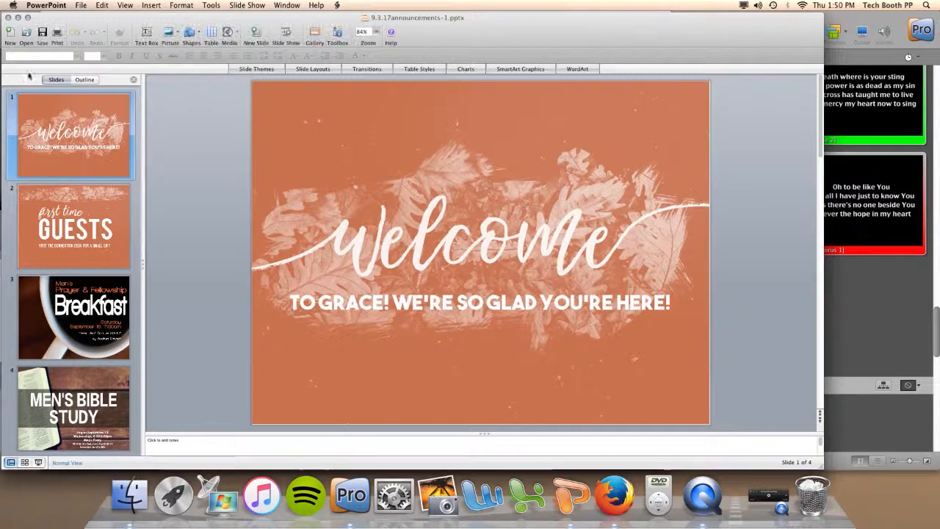
click(9, 17)
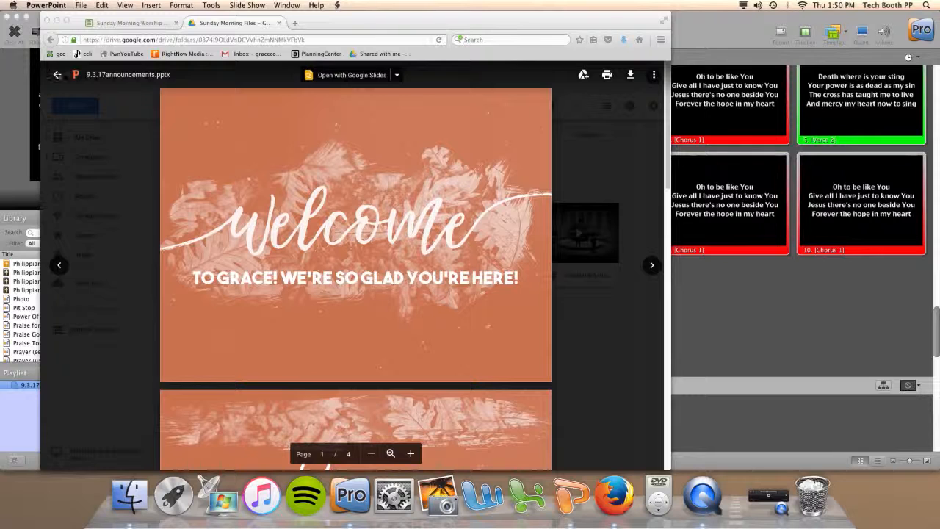
Return to the Sunday Morning Files folder and download Baby.jpg, saving it to the computer
click(58, 77)
click(58, 77)
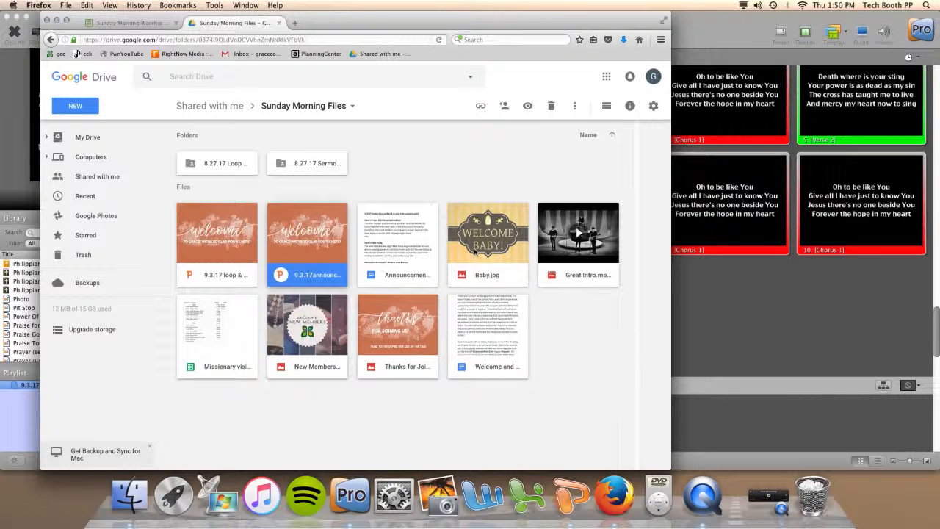
double_click(491, 245)
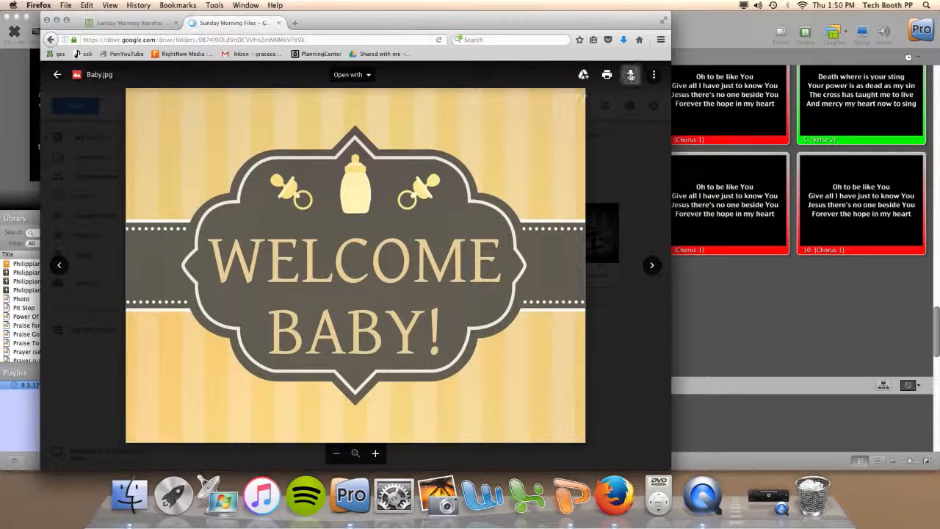
click(630, 74)
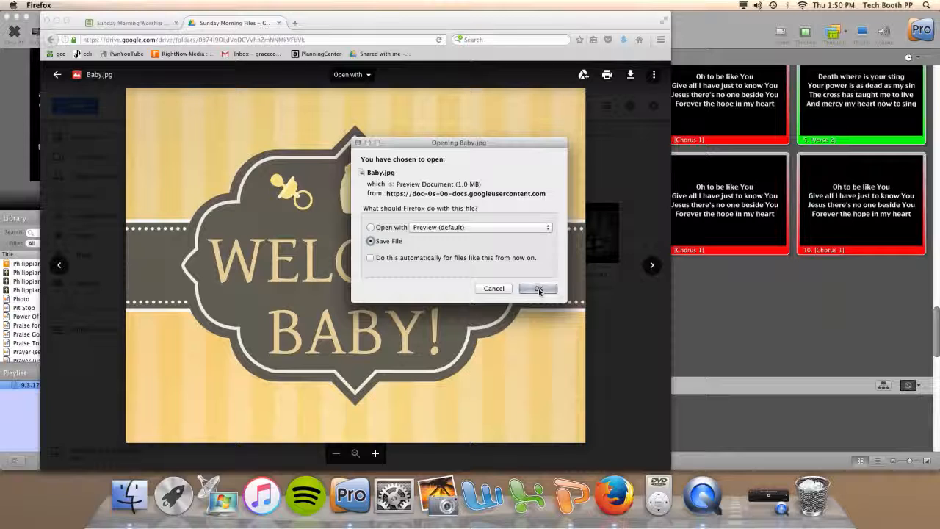
click(538, 288)
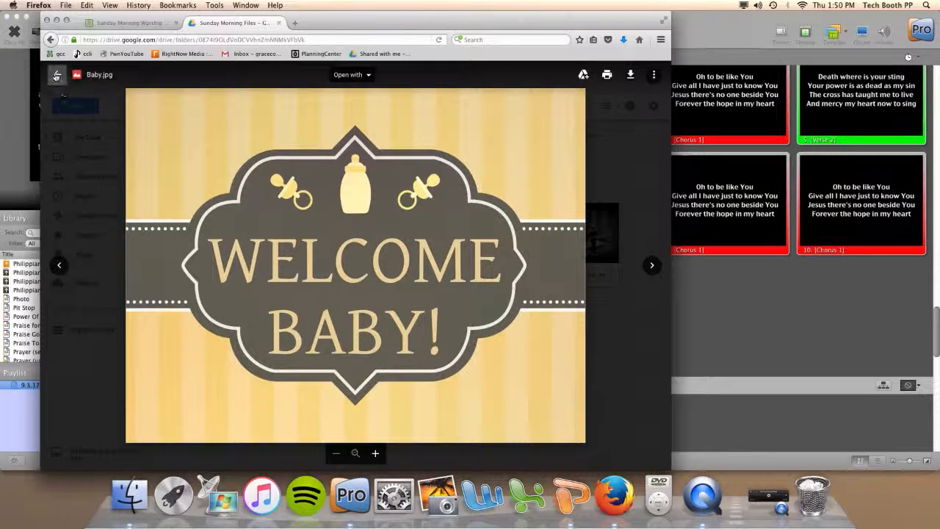
Go back to the Sunday Morning Files folder and download Thanks for Joining Us - September.jpg as a saved file
click(56, 75)
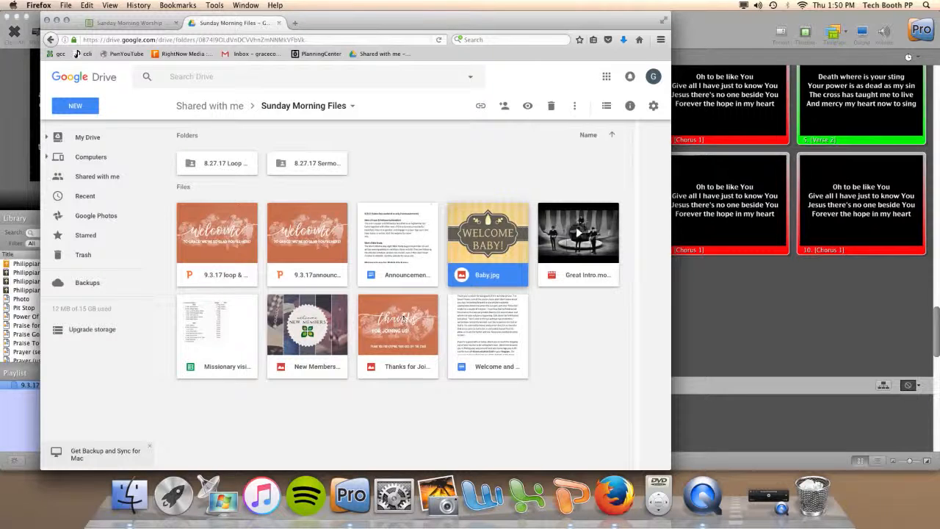
click(417, 350)
double_click(417, 349)
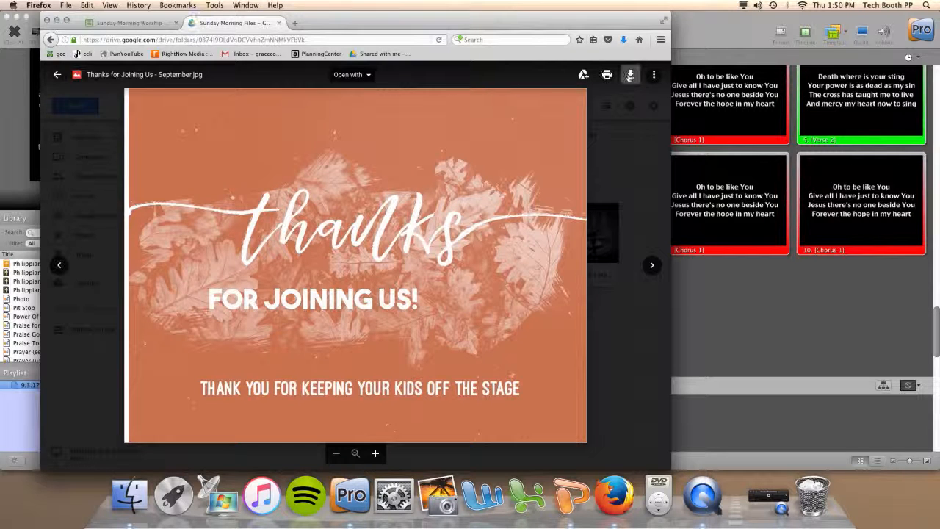
click(631, 75)
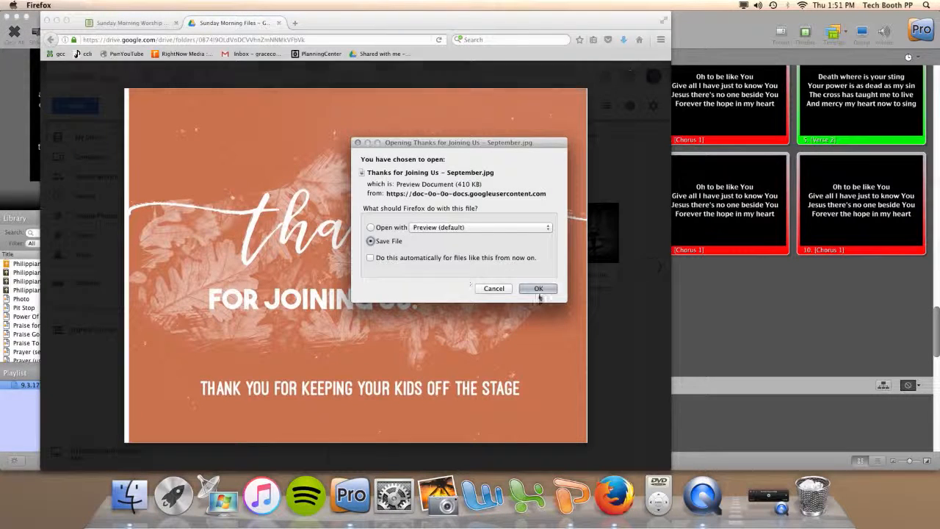
click(539, 288)
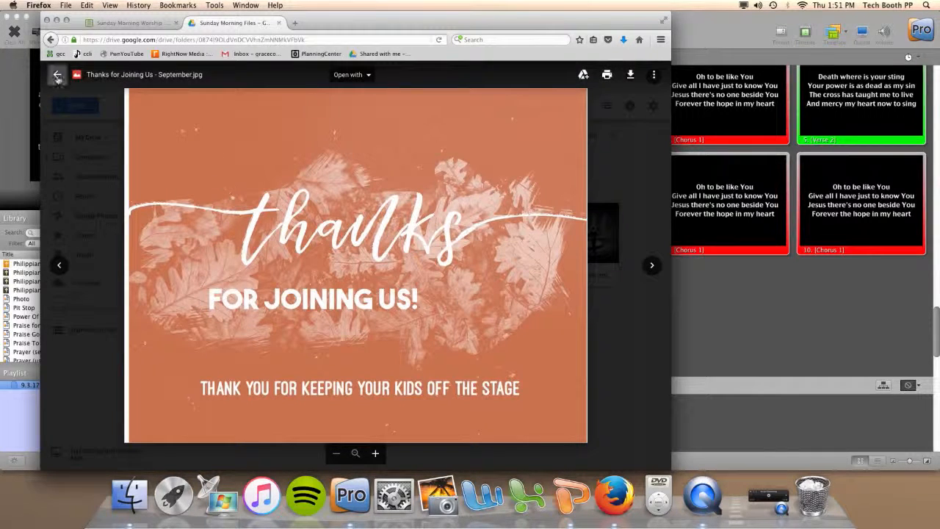
Return to the folder and download Great Intro.mov despite the missing virus scan, saving it to the computer
click(57, 76)
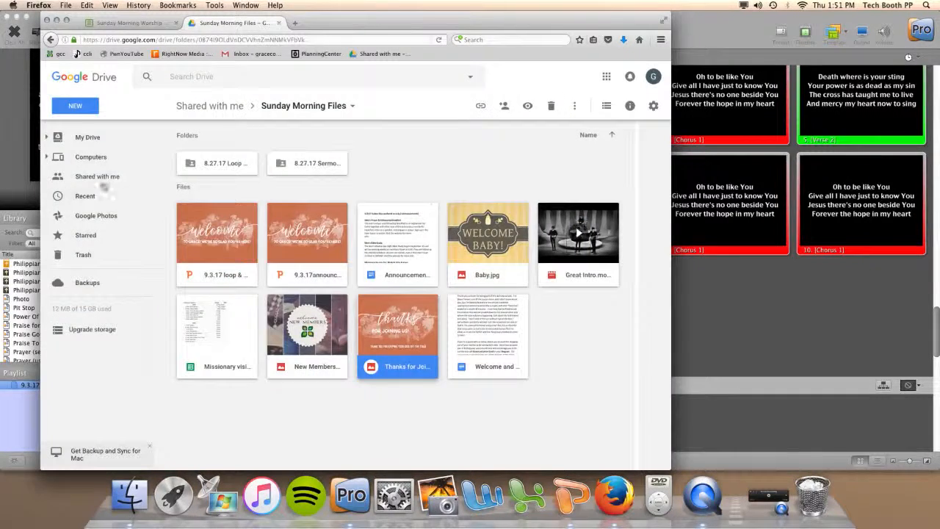
double_click(595, 255)
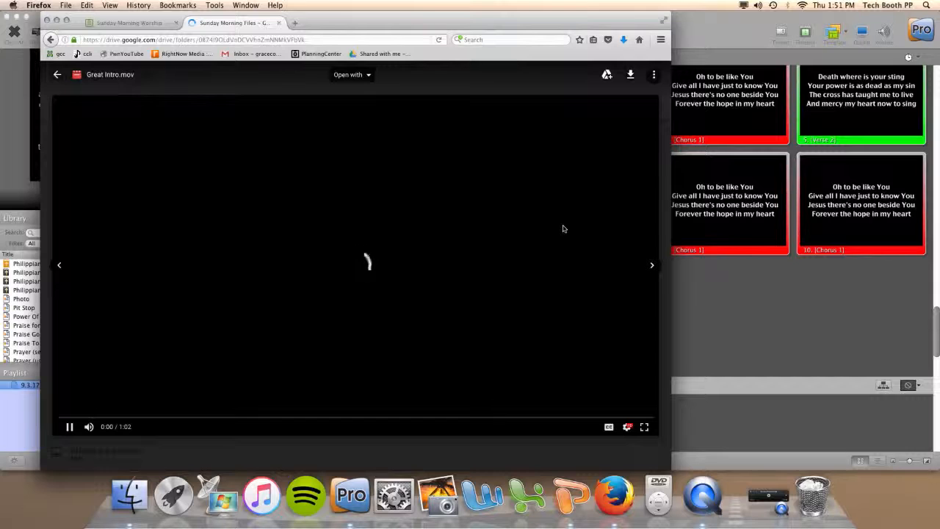
click(630, 75)
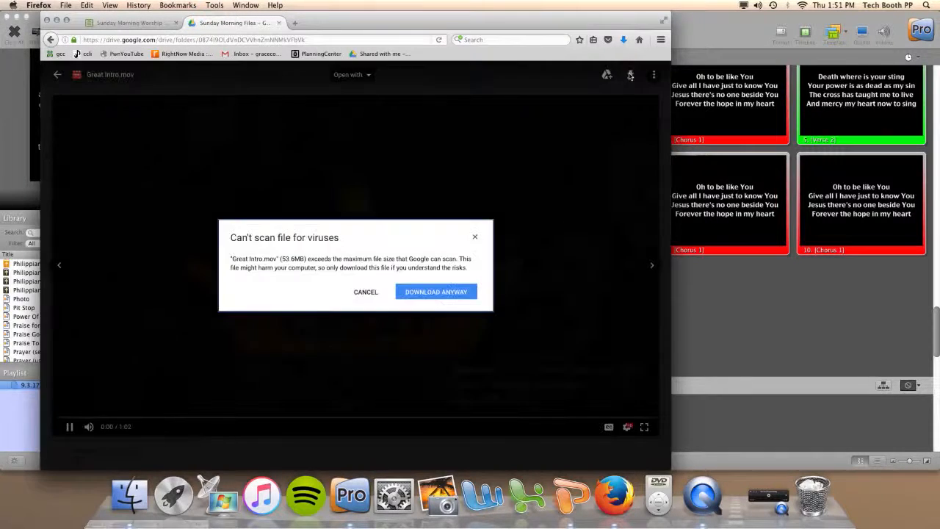
click(440, 291)
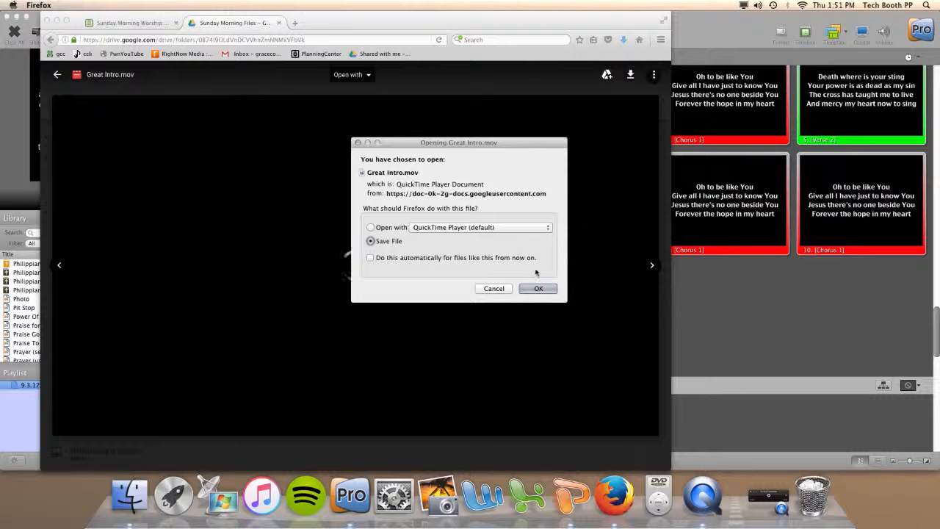
click(540, 288)
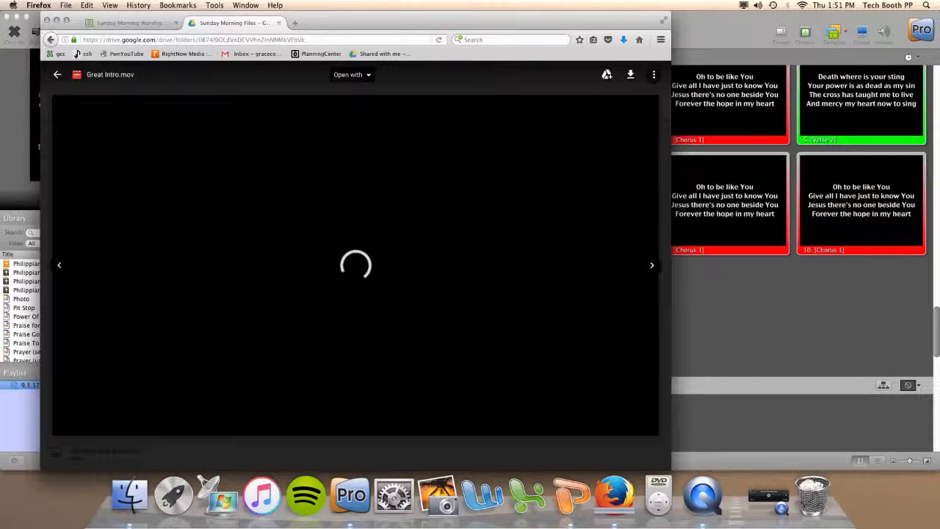
Minimize ProPresenter and check the contents of both subfolders in the Desktop's 9.3.17 folder in Finder, closing its window when done
click(720, 34)
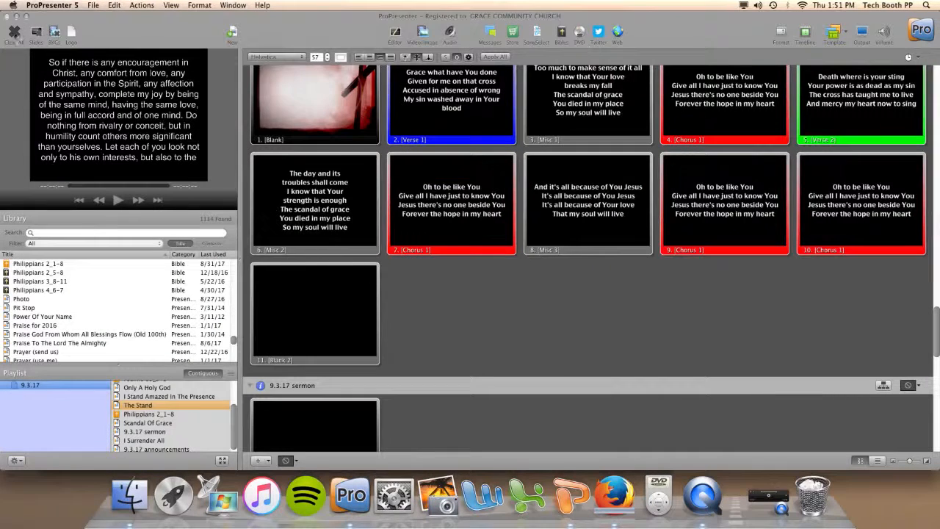
click(17, 15)
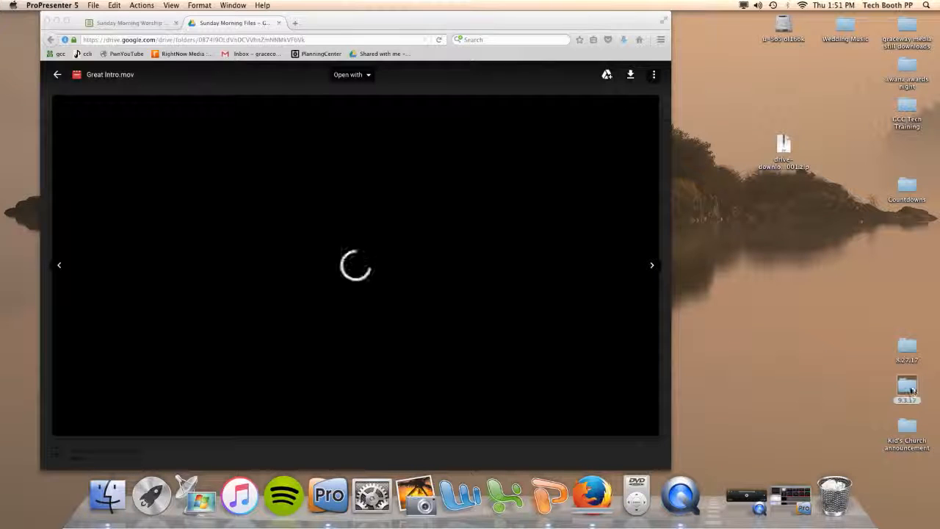
double_click(908, 388)
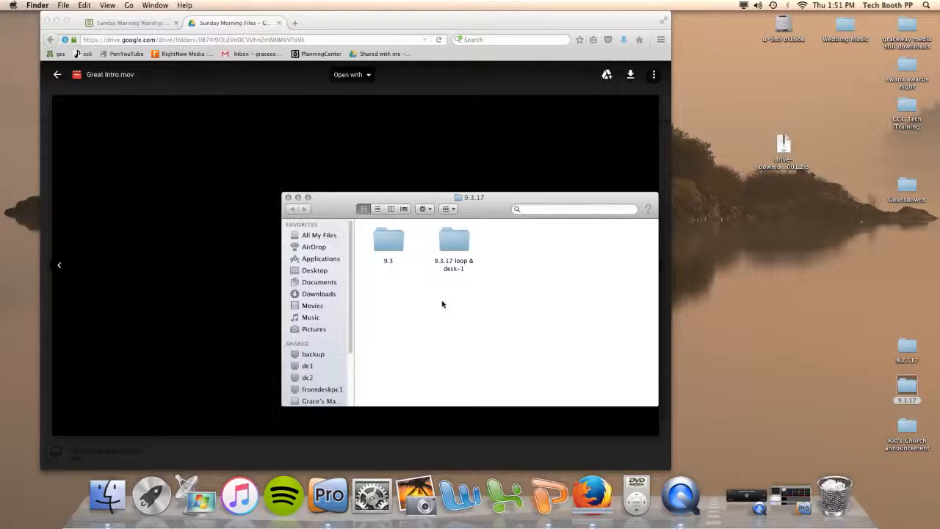
double_click(453, 245)
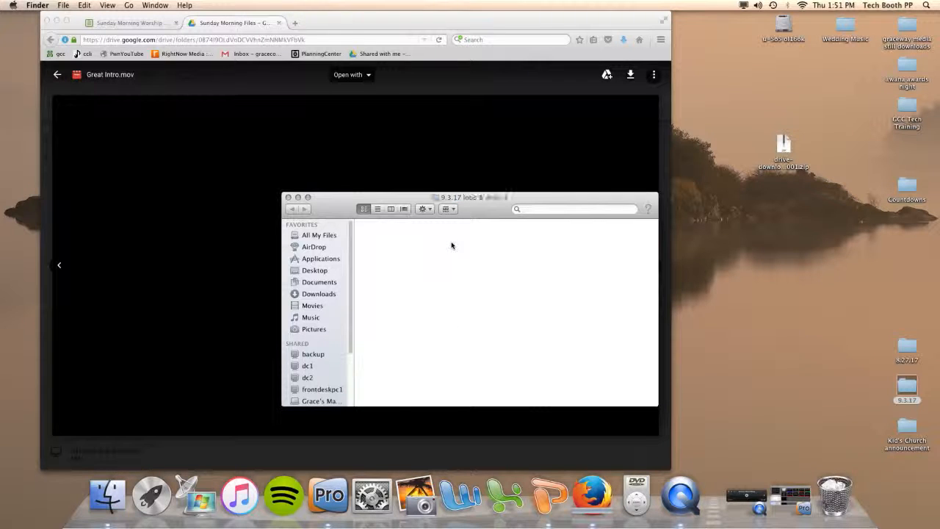
click(292, 210)
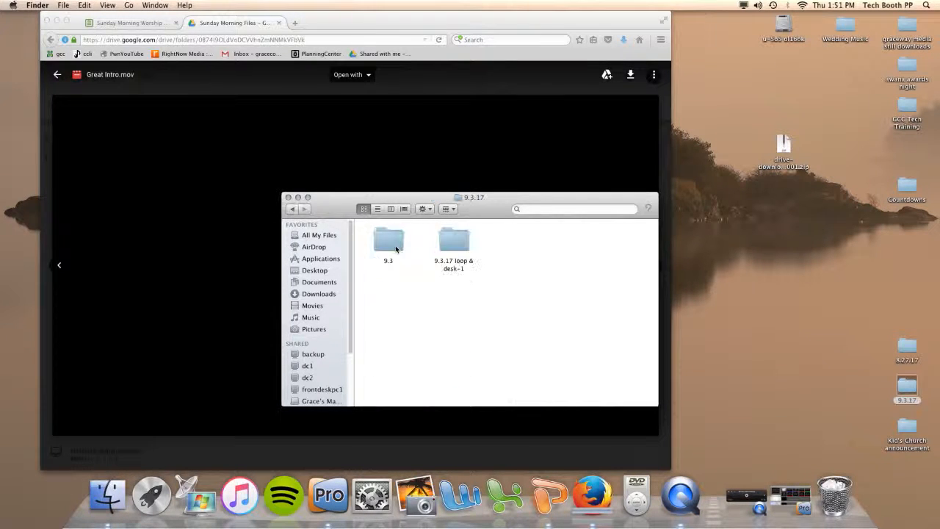
double_click(390, 242)
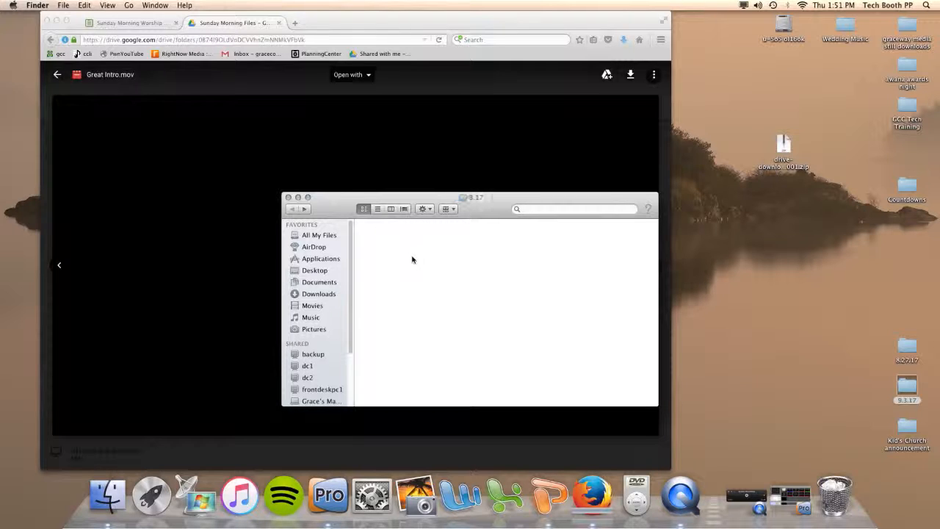
click(292, 209)
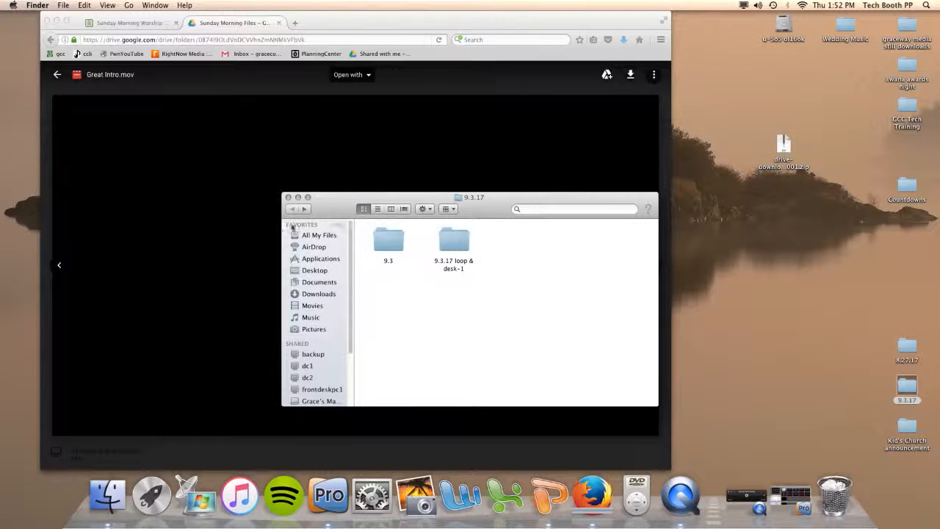
click(288, 197)
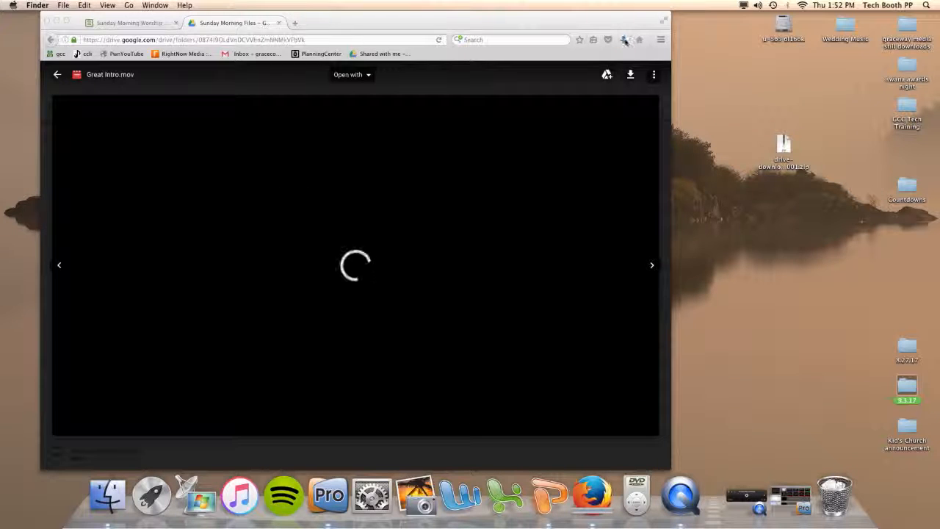
Move Baby.jpg, Thanks for Joining Us - September.jpg and Great Intro.mov from Firefox's recent downloads into the Desktop's 9.3.17 folder
click(624, 40)
click(624, 40)
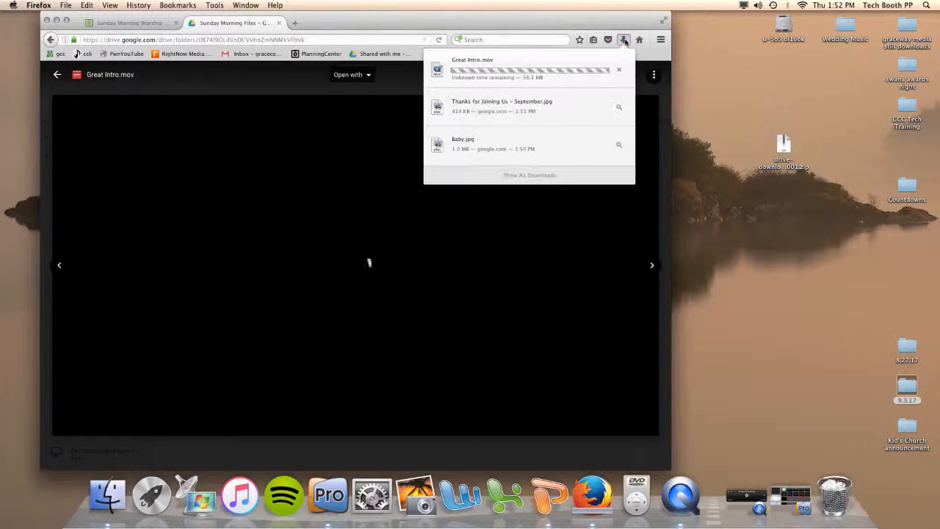
drag(483, 148, 901, 390)
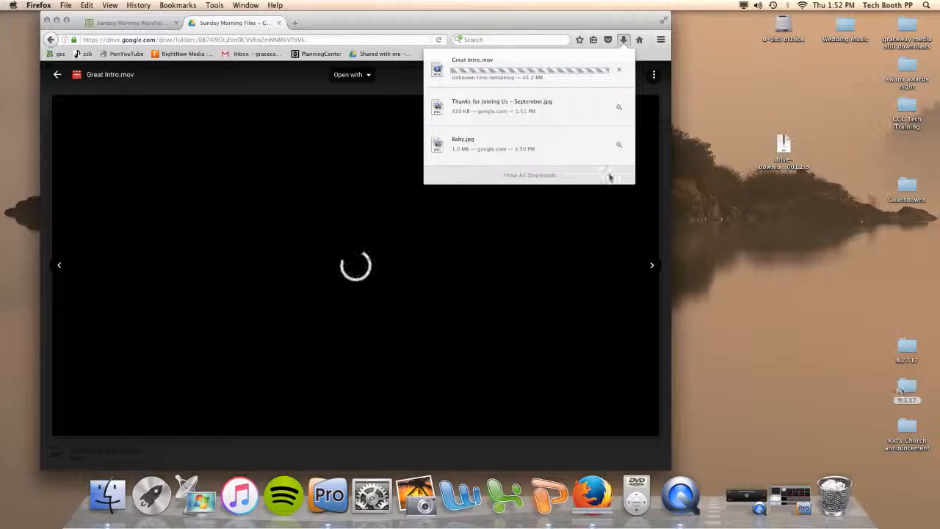
drag(497, 108, 903, 385)
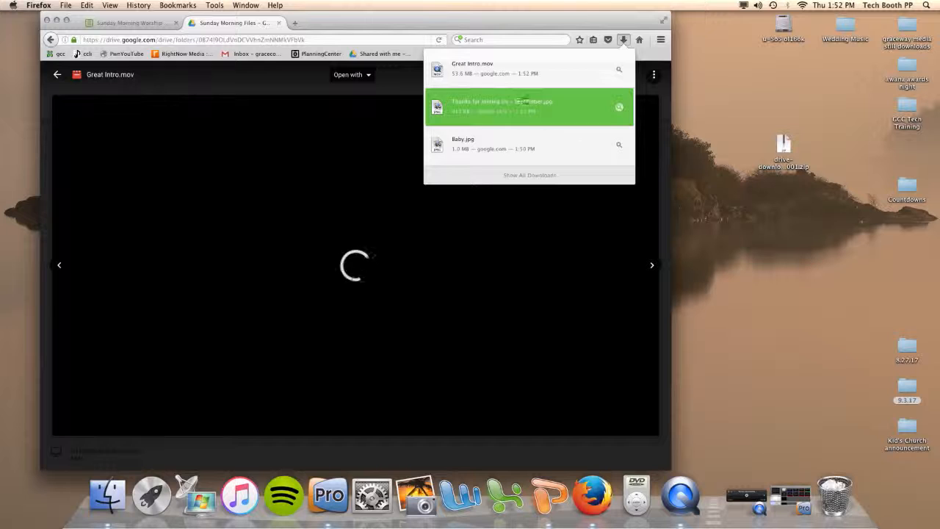
drag(494, 70, 908, 384)
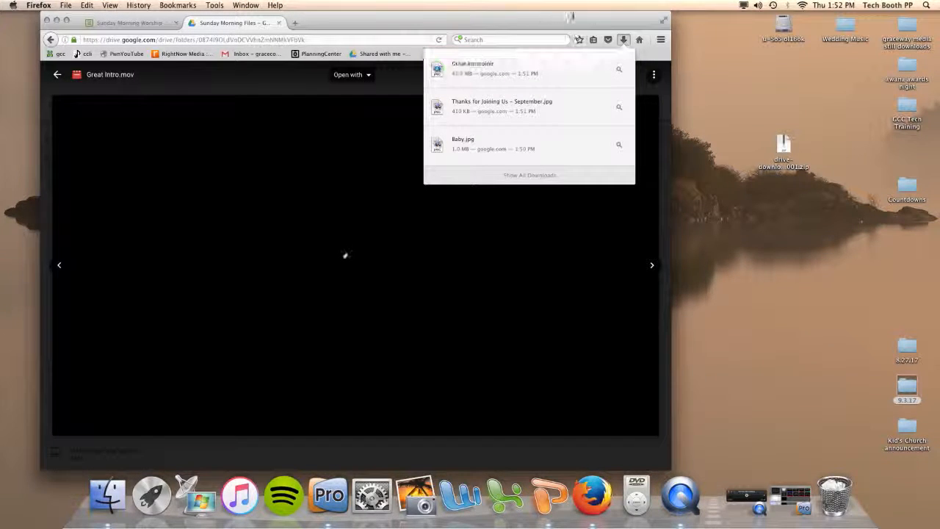
click(624, 42)
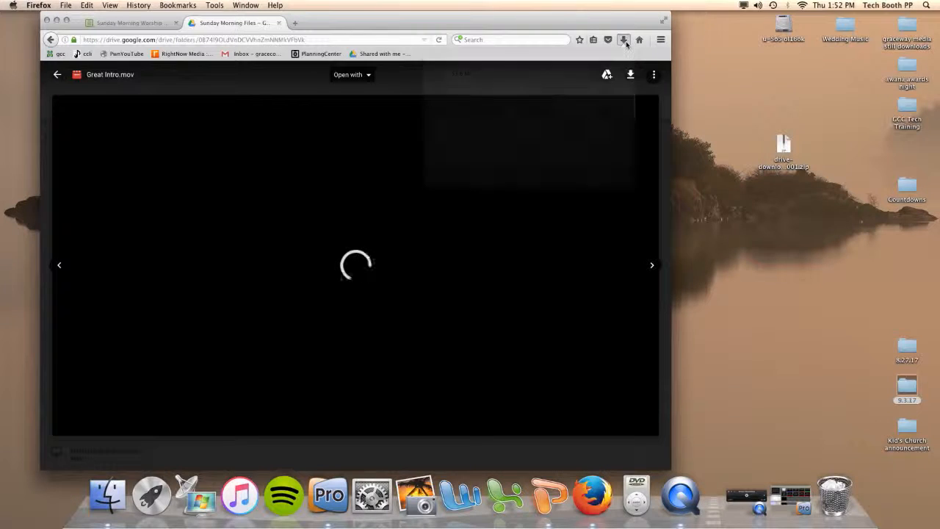
Review the Announcements for Sunday and the Welcome and Prayer documents from the Sunday Morning Files folder, closing each one after reading
click(58, 78)
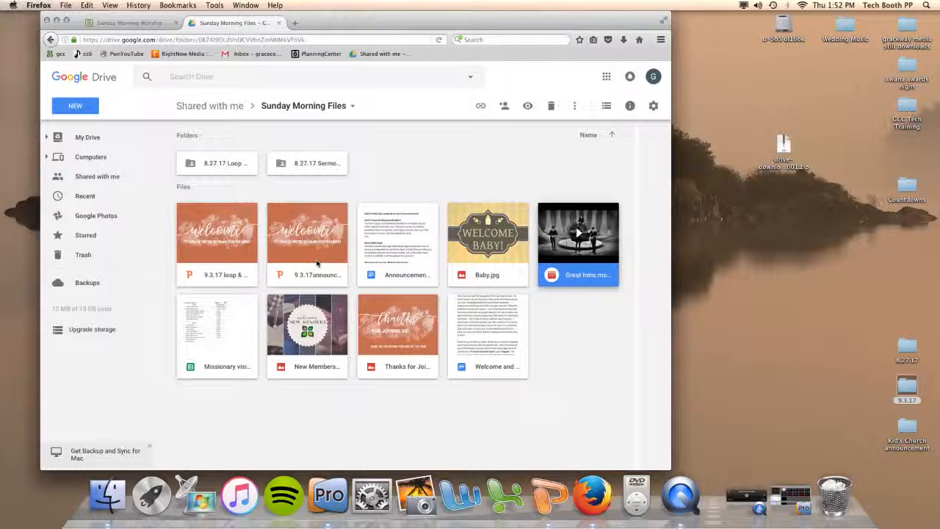
double_click(416, 259)
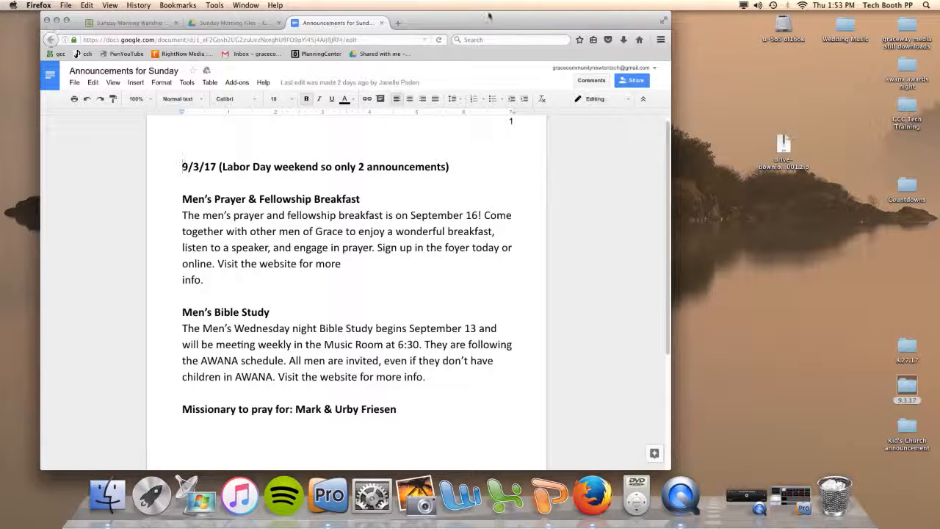
click(382, 23)
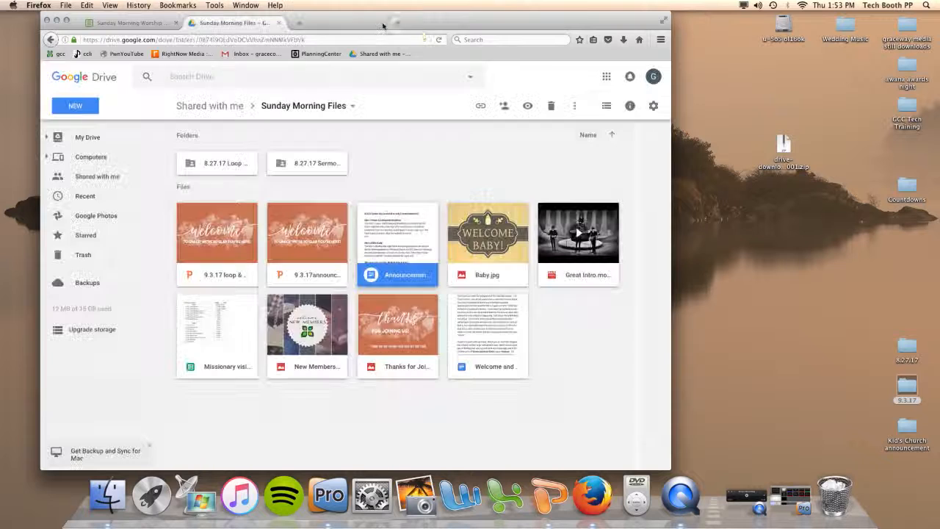
double_click(488, 330)
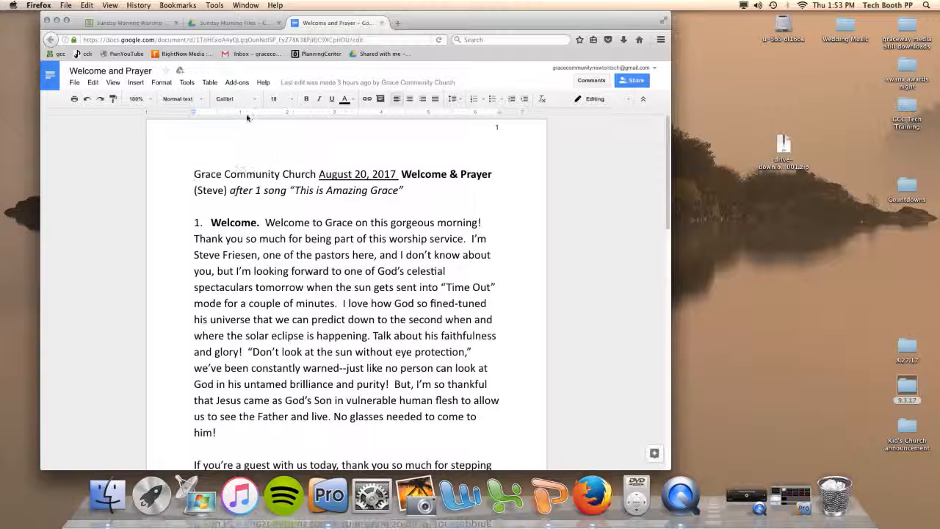
click(382, 24)
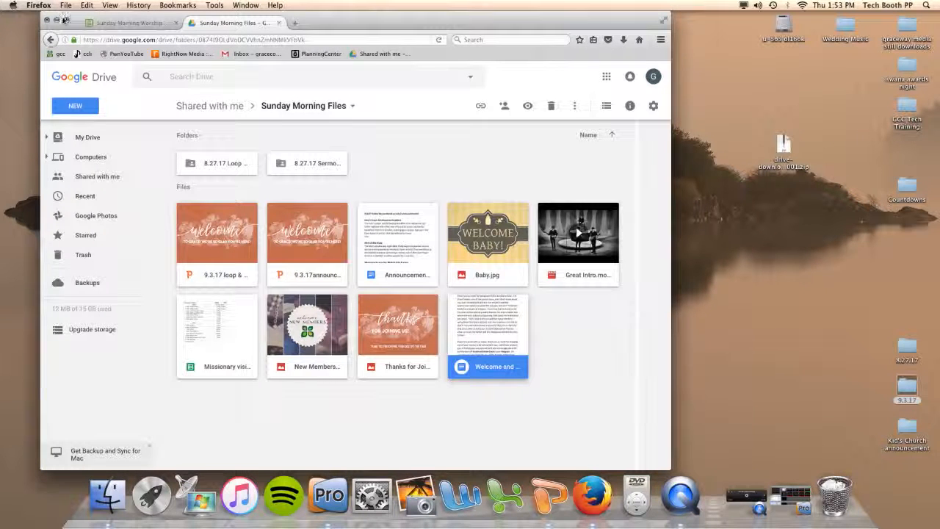
Minimize Firefox and ProPresenter to clear the desktop, and open the 9.3.17 folder in Finder
click(57, 21)
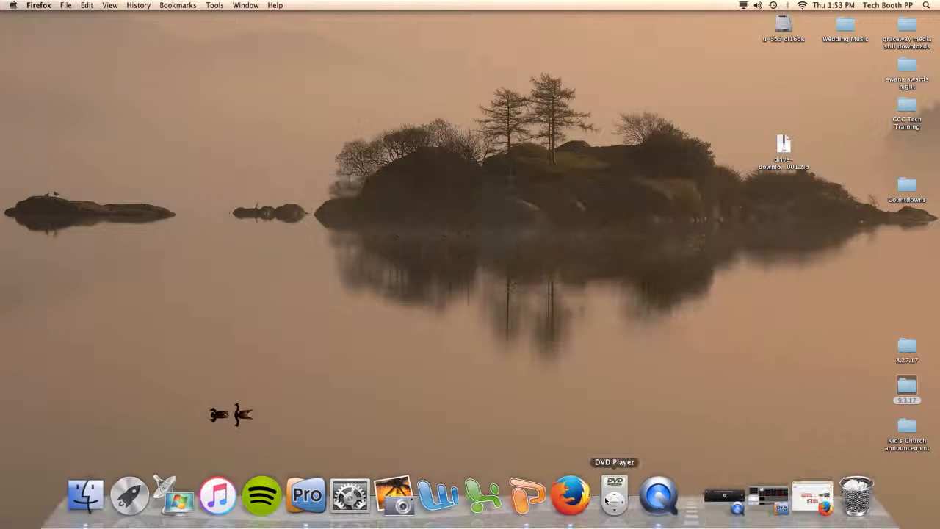
click(774, 501)
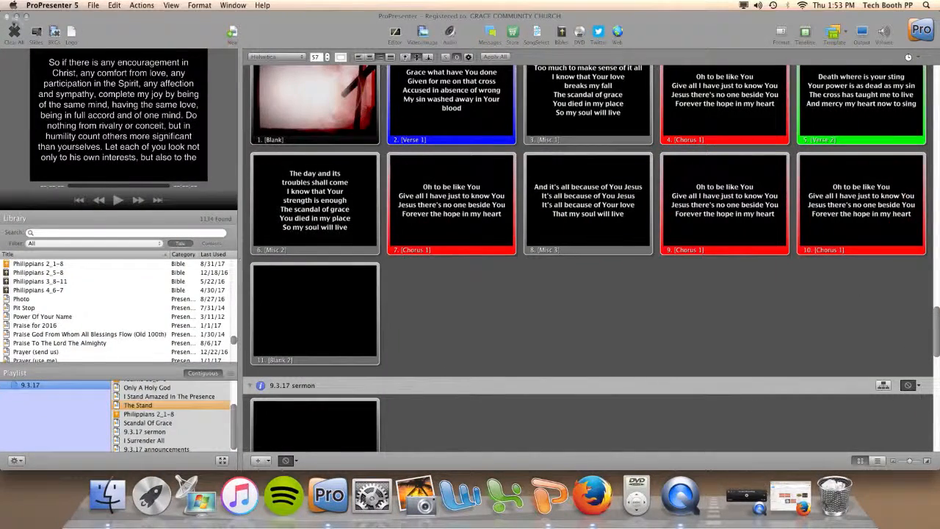
click(16, 16)
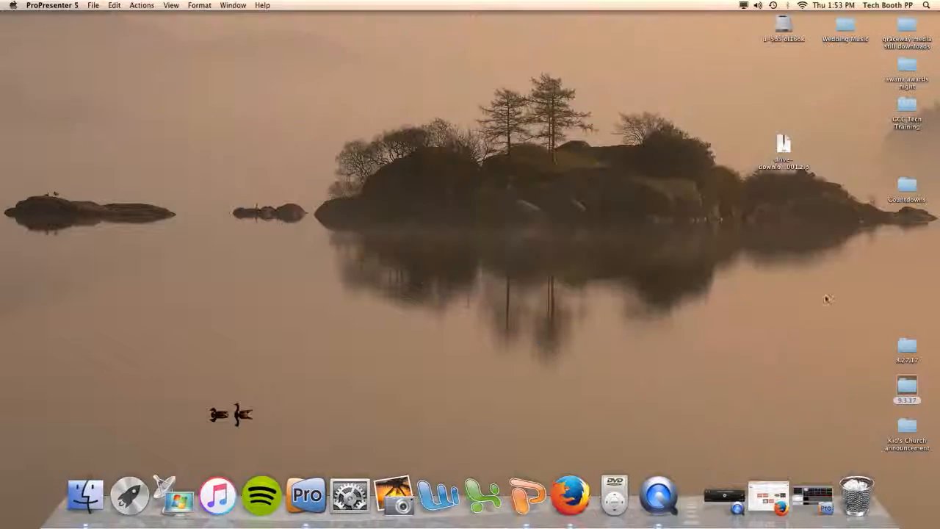
double_click(908, 389)
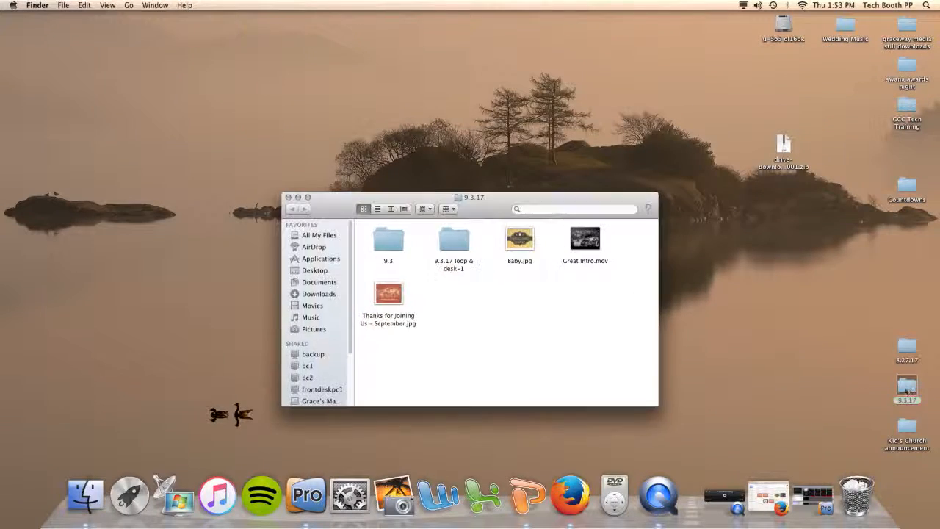
Restore ProPresenter and add all images from Finder's 9.3.17 loop & desk-1 folder to the 9.3.17 loop presentation after its blank slide
click(814, 500)
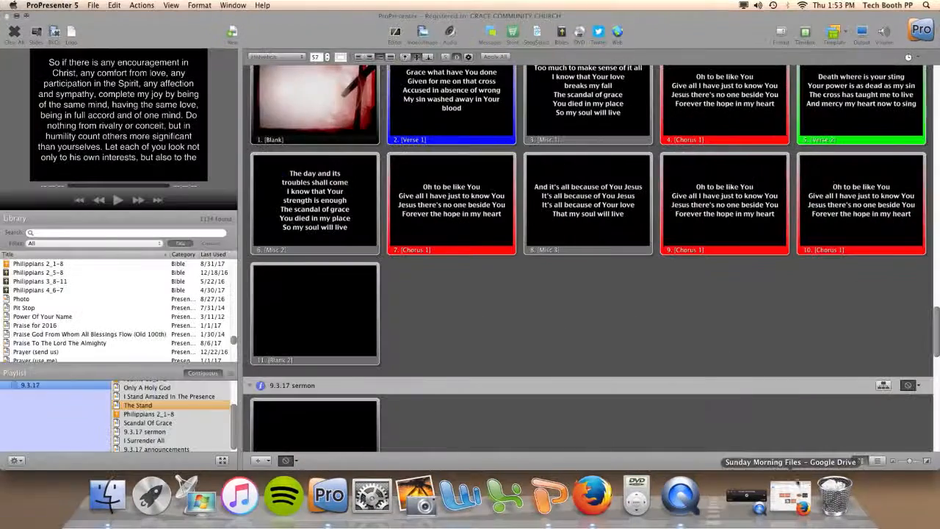
scroll(168, 413, up, 2)
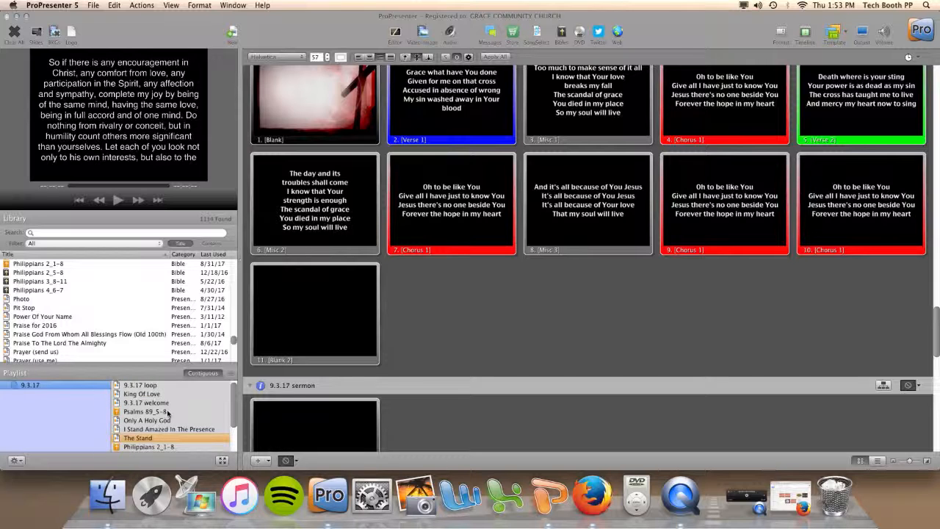
click(146, 384)
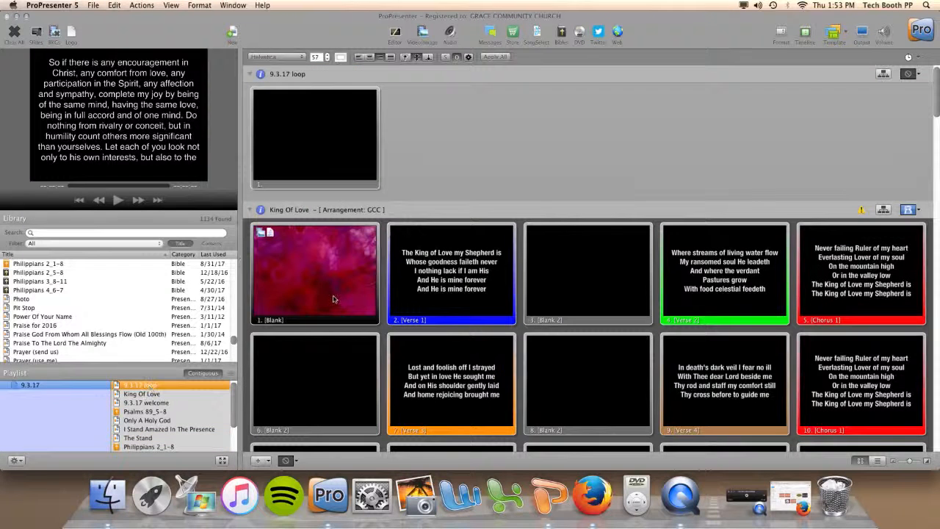
key(super+Tab)
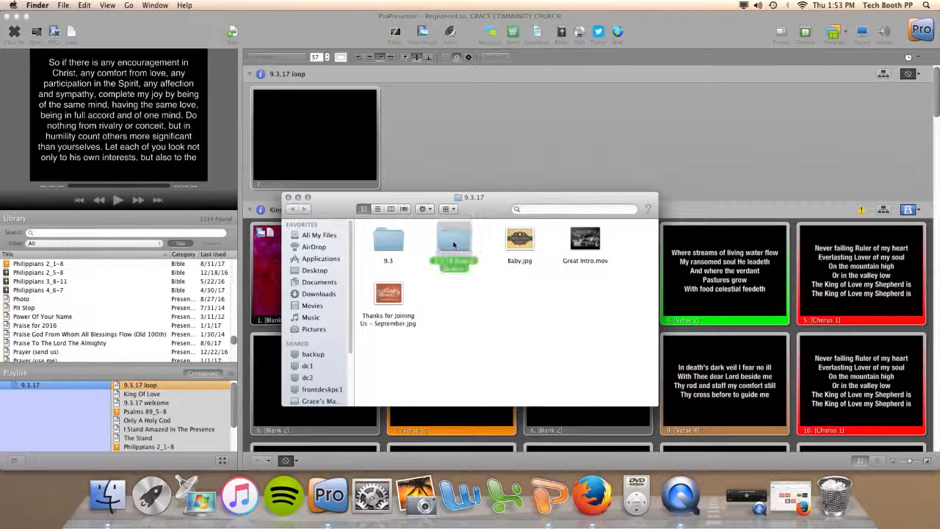
double_click(453, 242)
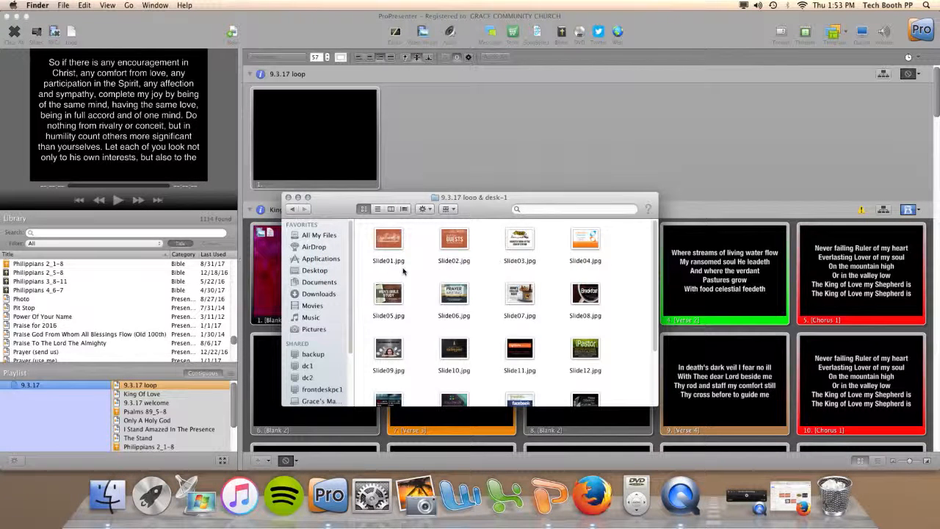
key(super+a)
drag(379, 239, 423, 156)
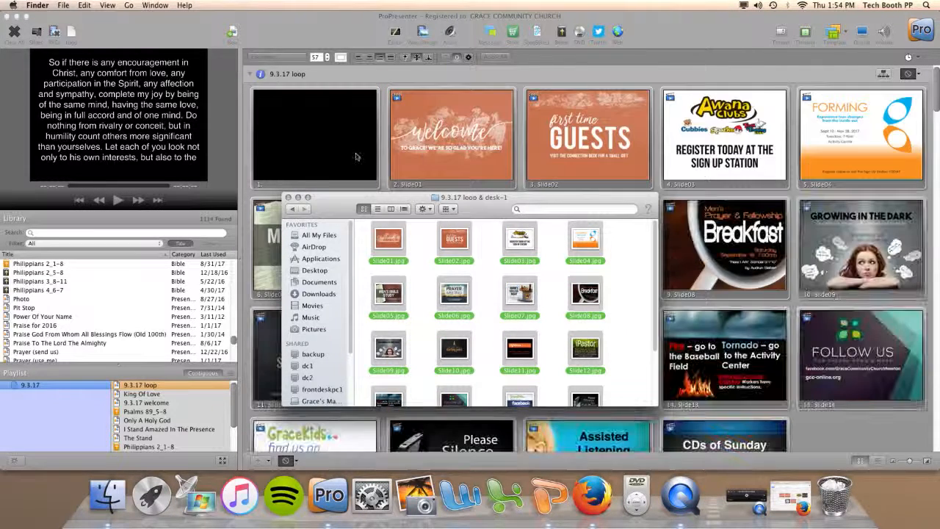
Delete the blank first slide of the 9.3.17 loop presentation and set a 6-second advance timer on all its slides
click(328, 141)
click(328, 142)
right_click(327, 142)
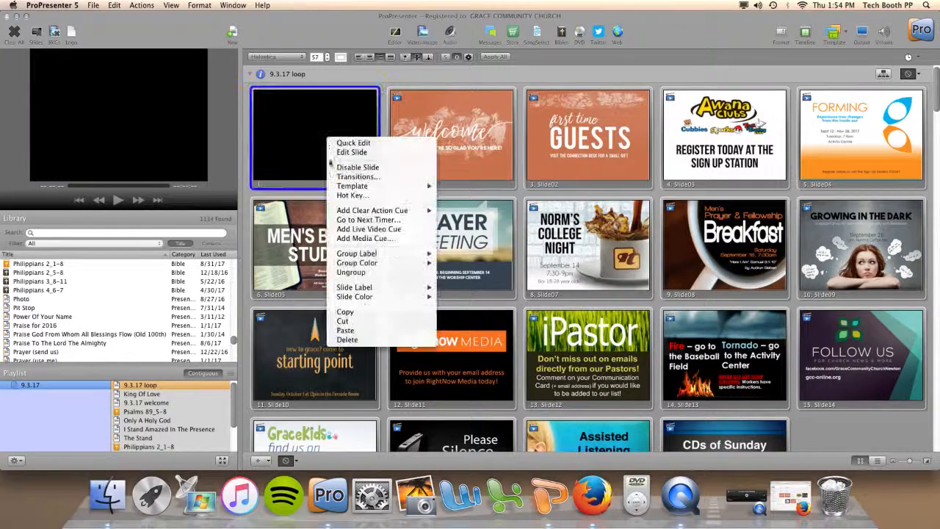
click(373, 339)
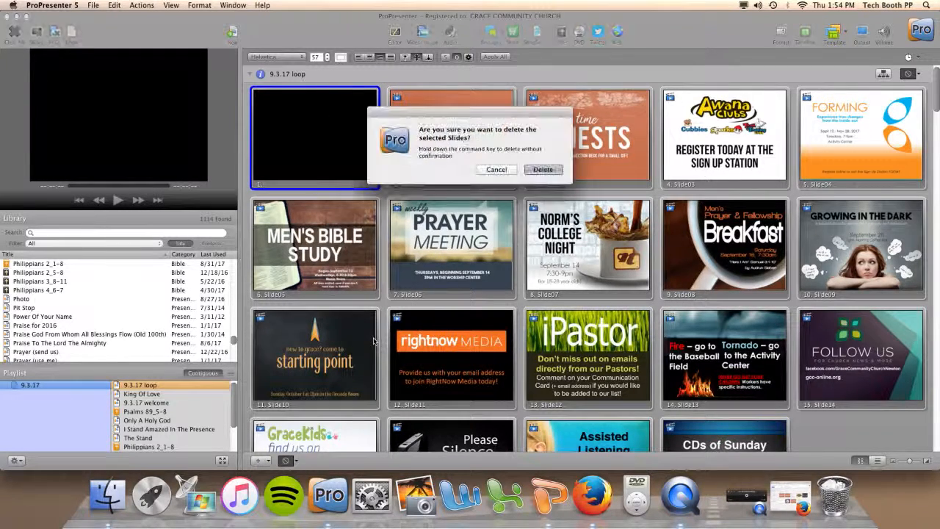
click(535, 172)
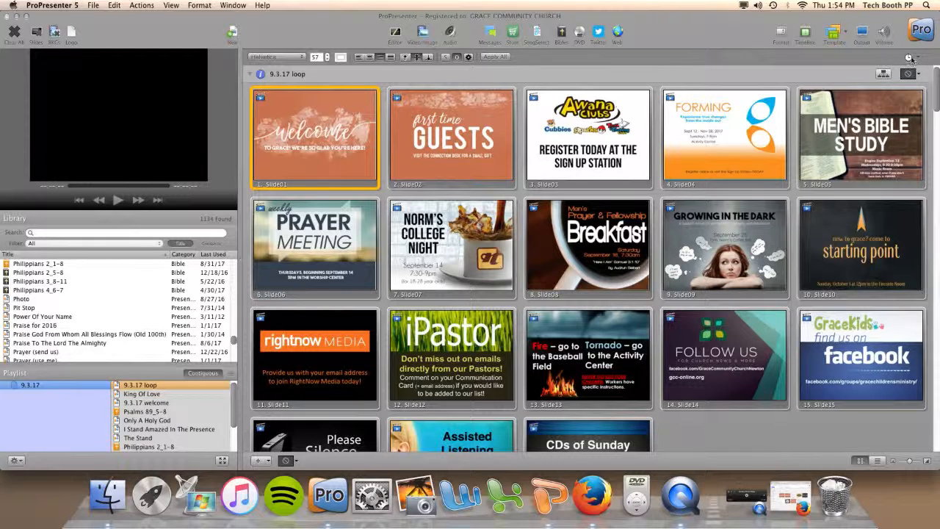
click(909, 59)
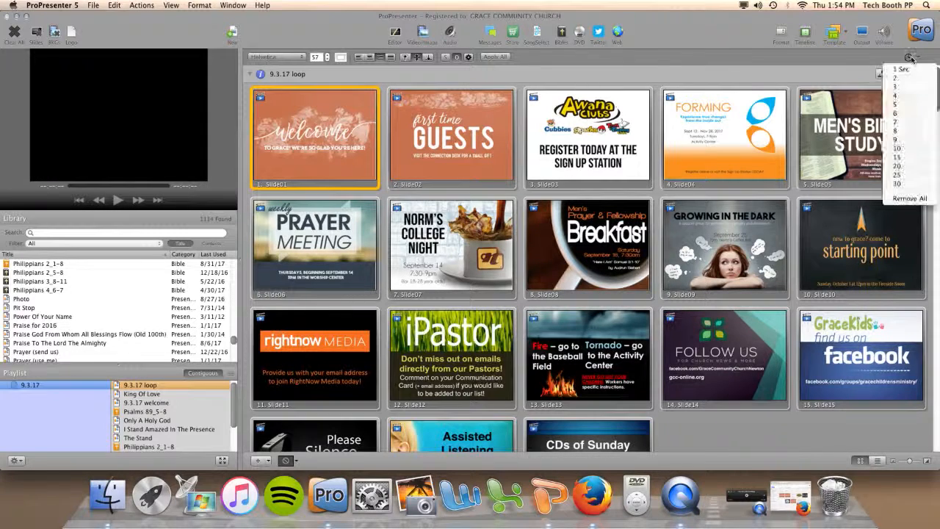
click(909, 113)
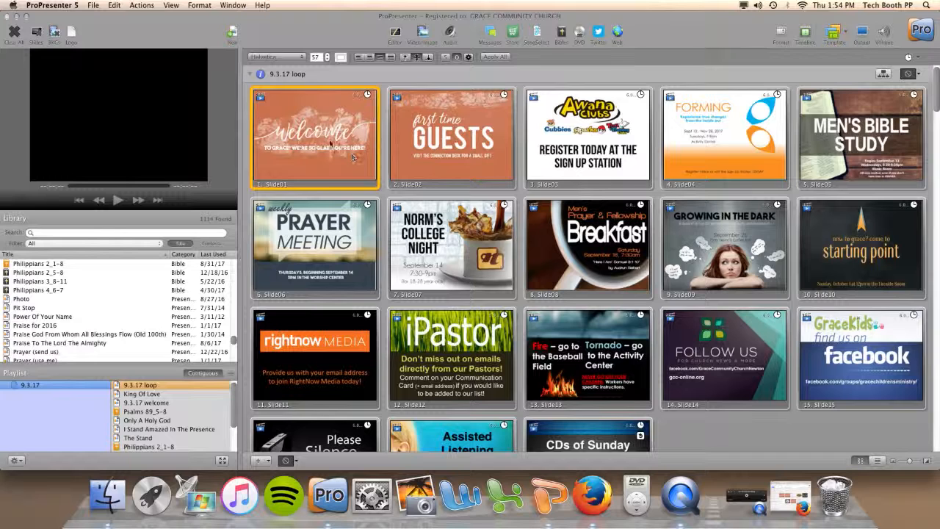
Add Slide1.jpg and Slide2.jpg from Finder's 9.3 folder to the 9.3.17 welcome presentation after its blank slide
click(164, 404)
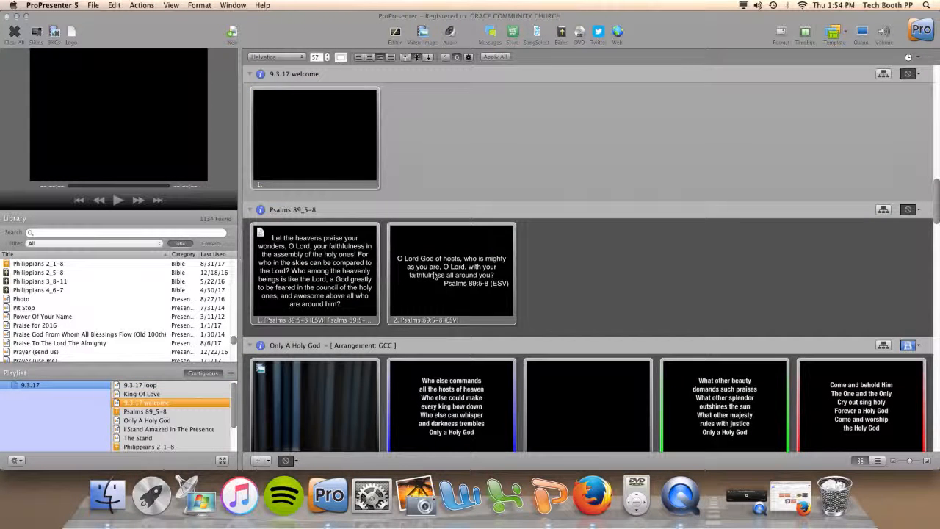
key(super+Tab)
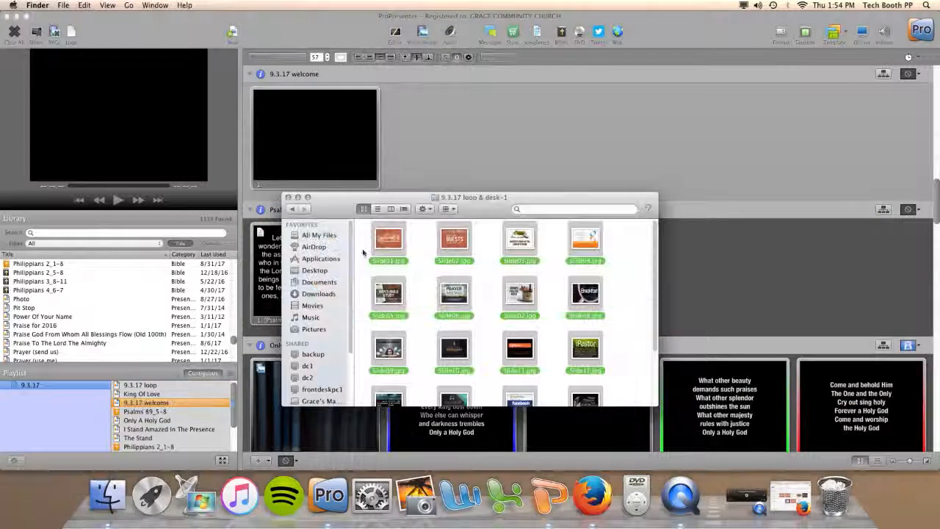
click(290, 209)
double_click(387, 241)
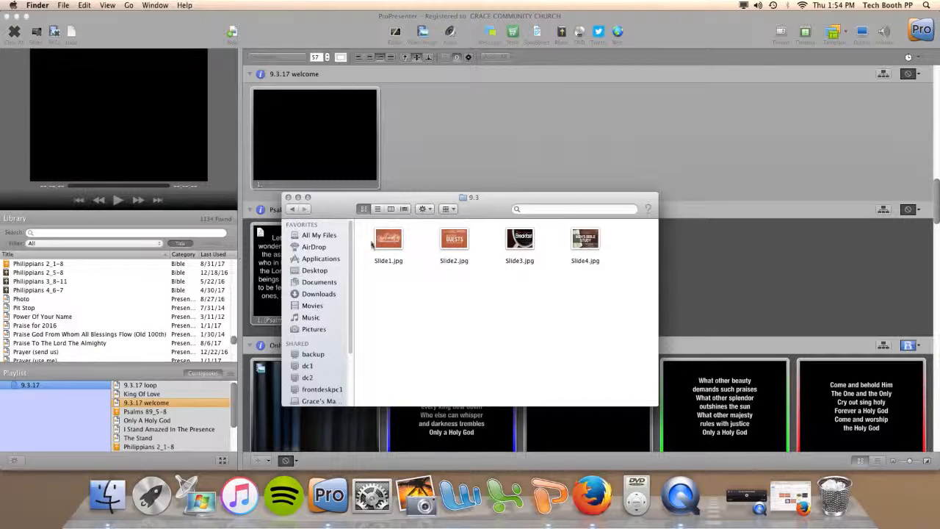
drag(366, 239, 466, 242)
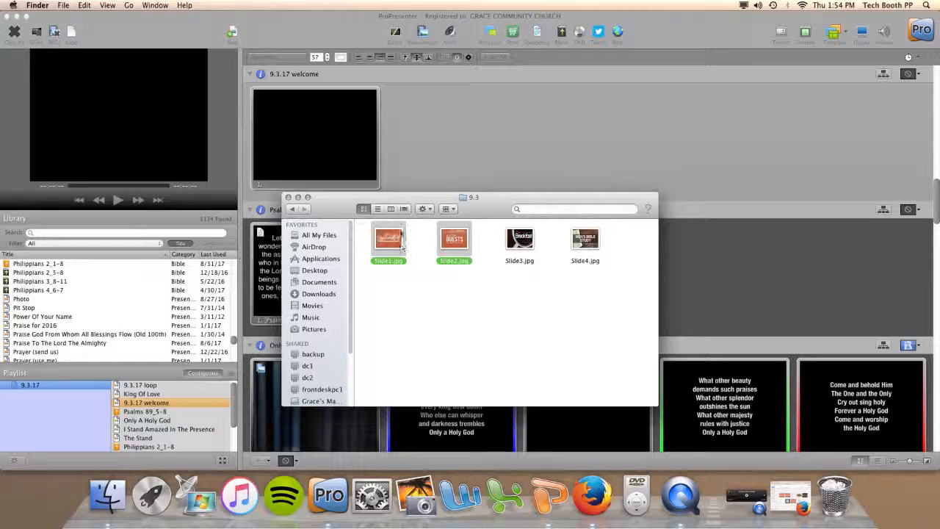
drag(397, 240, 426, 172)
Delete the blank first slide from the 9.3.17 welcome presentation
click(306, 147)
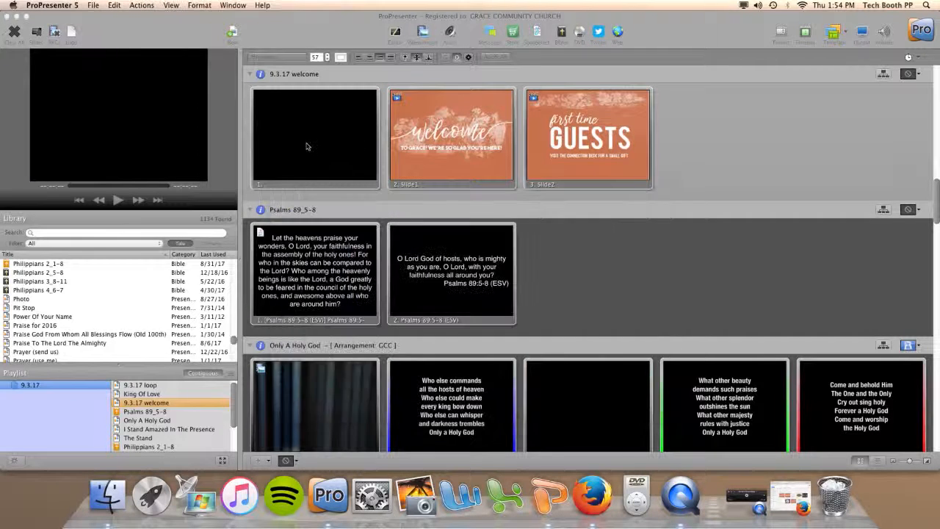
right_click(307, 146)
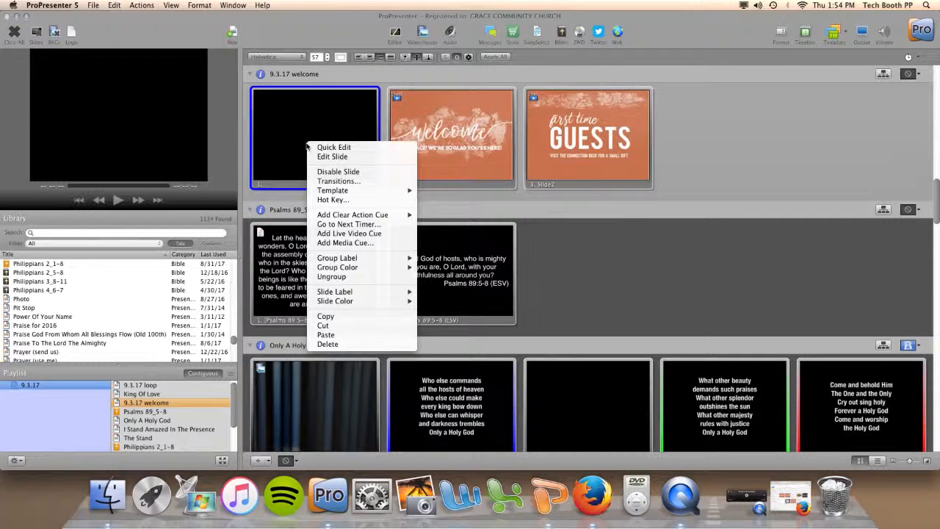
click(339, 345)
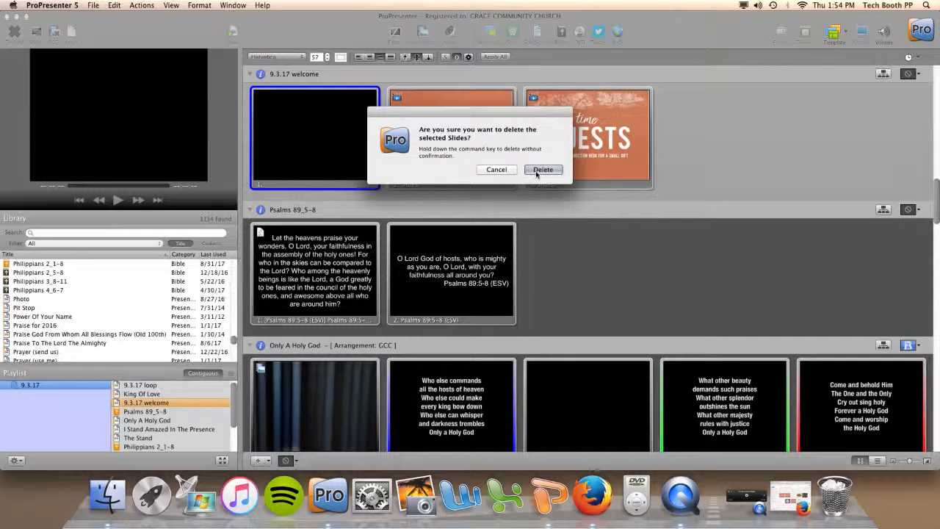
click(539, 170)
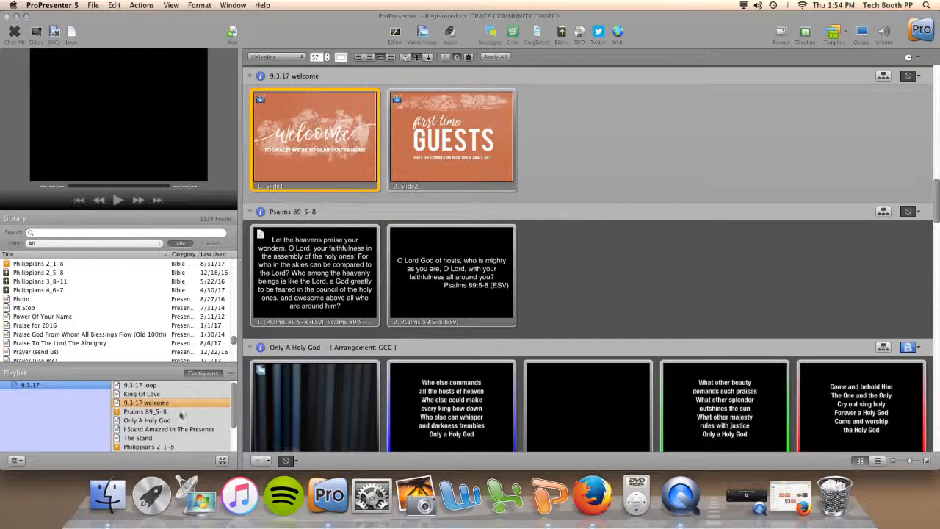
Add Slide3.jpg and Slide4.jpg from Finder's 9.3 folder to the 9.3.17 announcements presentation after its blank slide
drag(234, 412, 235, 434)
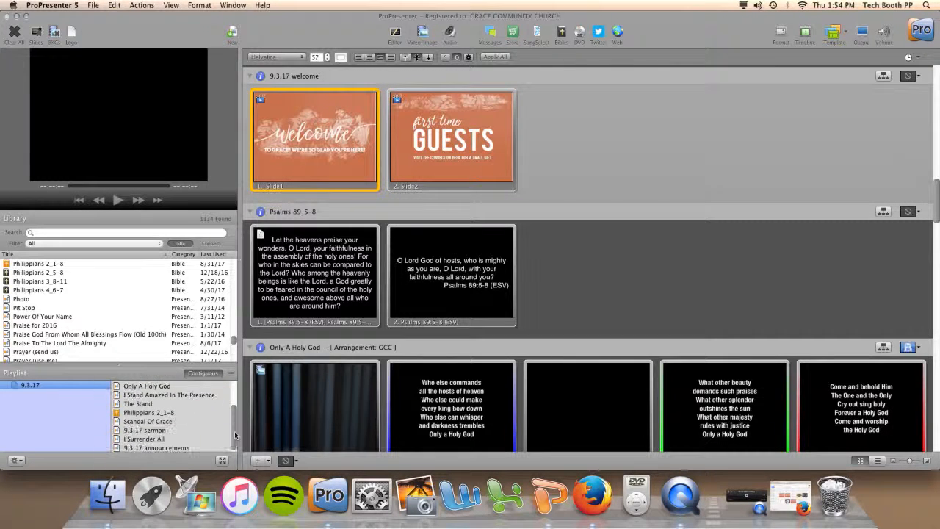
click(151, 431)
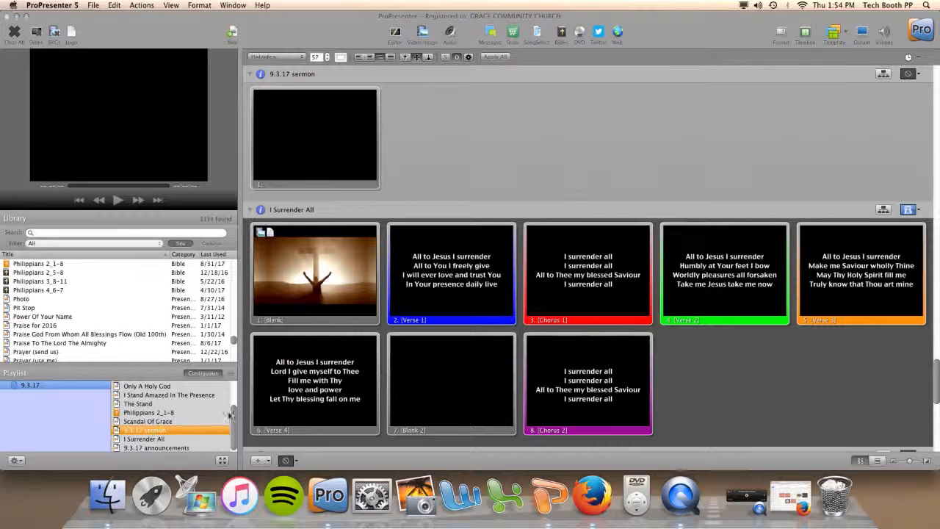
click(173, 448)
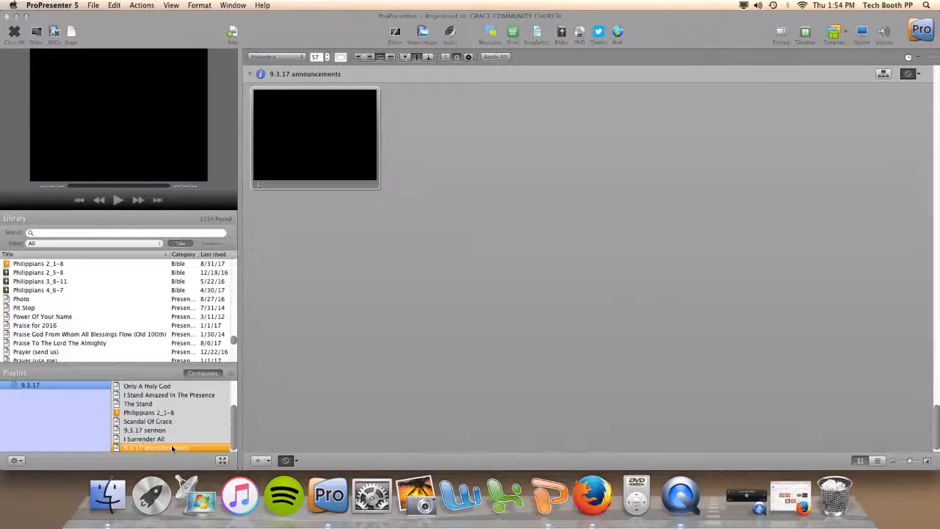
key(super+Tab)
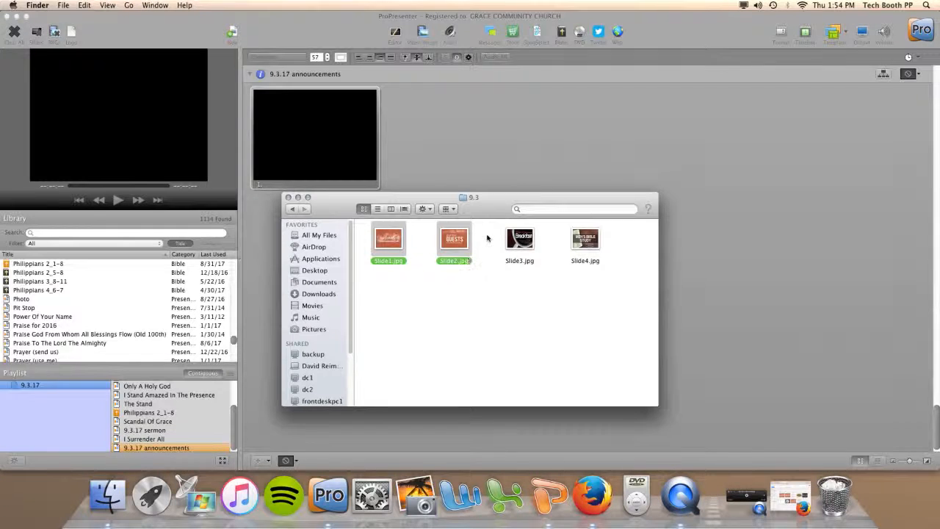
drag(499, 245, 583, 248)
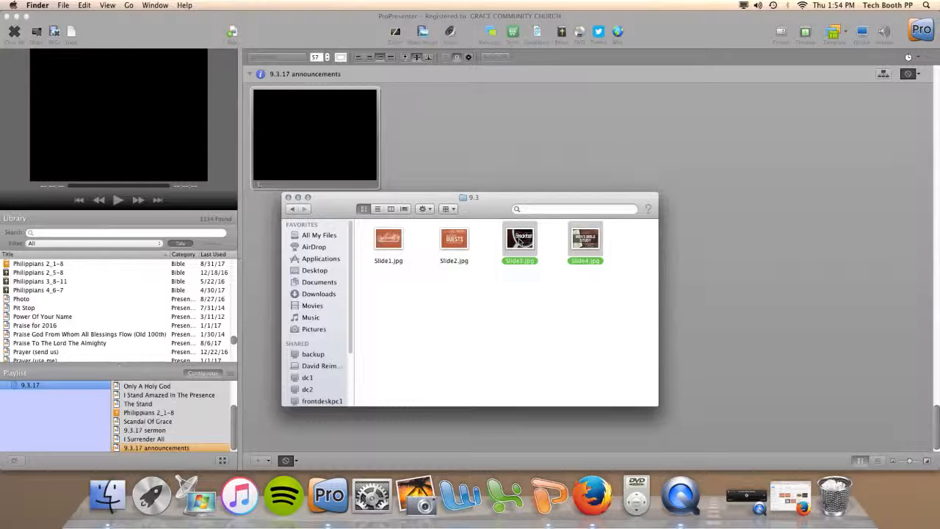
drag(523, 240, 486, 155)
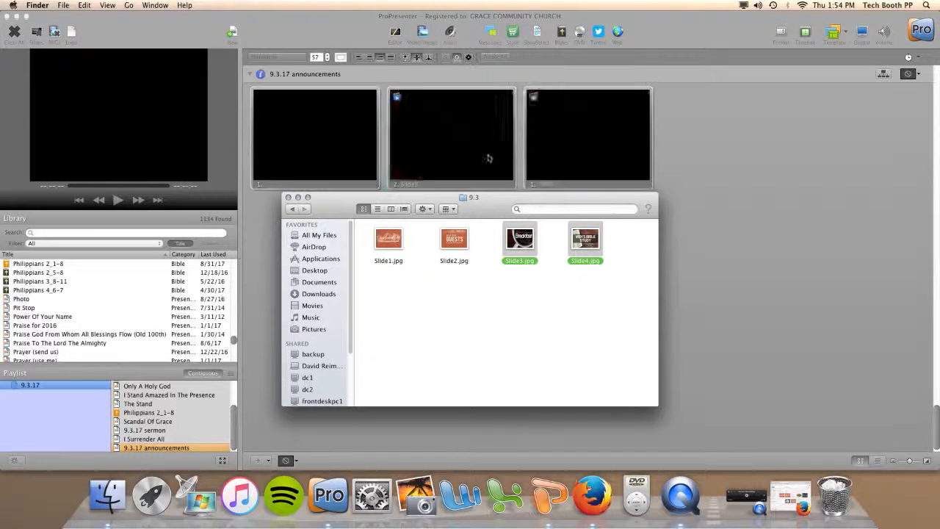
Delete the blank first slide from the 9.3.17 announcements presentation
click(284, 135)
right_click(282, 135)
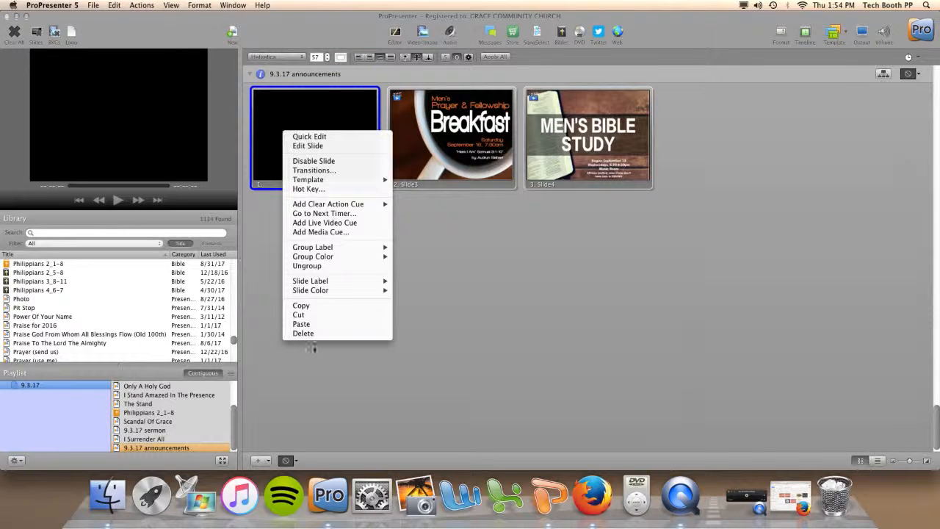
click(307, 335)
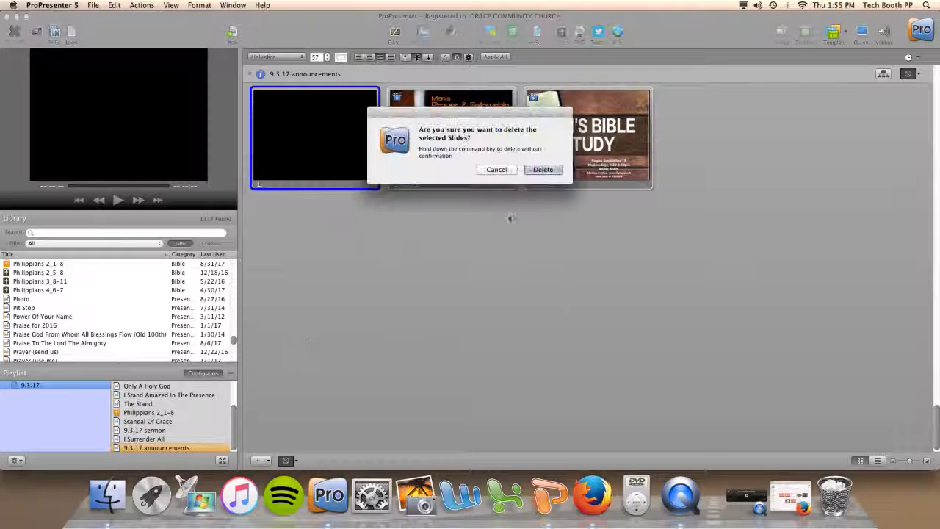
click(547, 169)
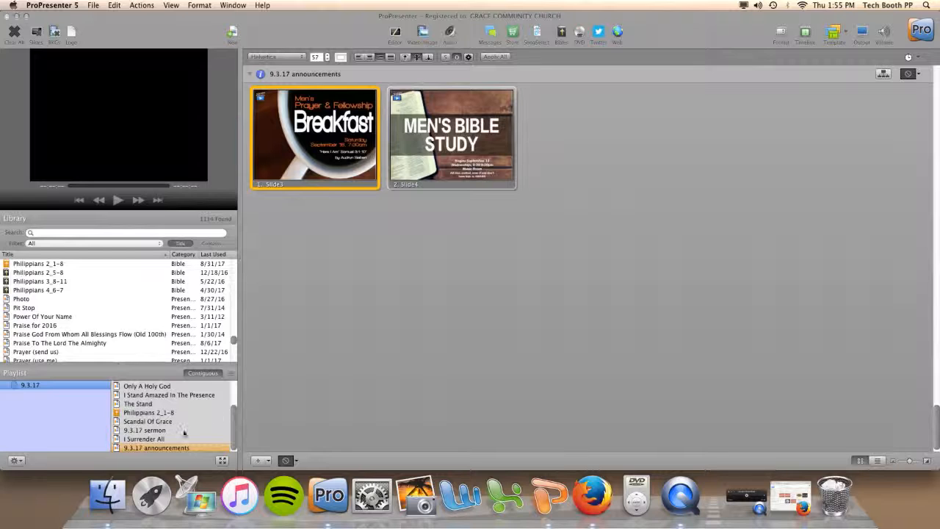
Add Thanks for Joining Us - September.jpg from Finder's 9.3.17 folder as the last slide of the 9.3.17 announcements presentation
key(super+Tab)
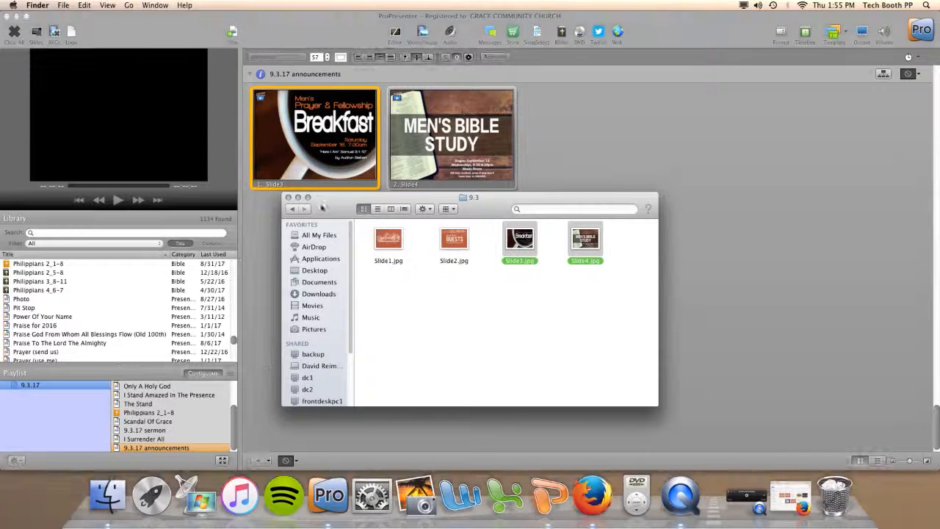
click(292, 210)
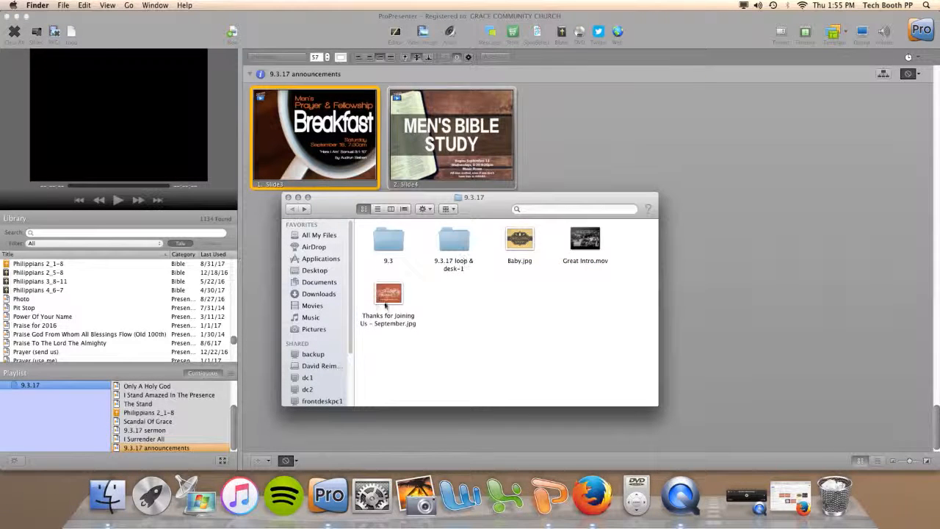
drag(389, 294, 578, 134)
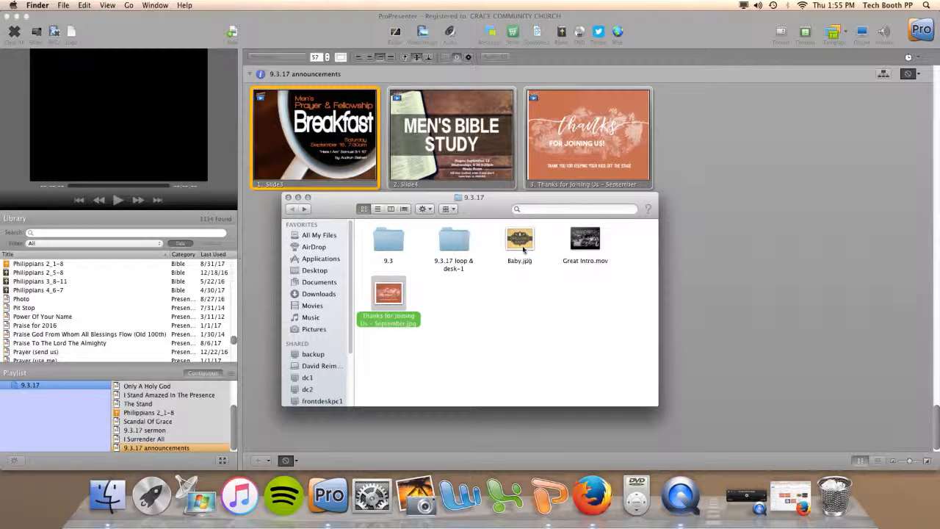
Add Baby.jpg from Finder's 9.3.17 folder to the 9.3.17 welcome presentation, after the First Time Guests slide
scroll(138, 424, up, 4)
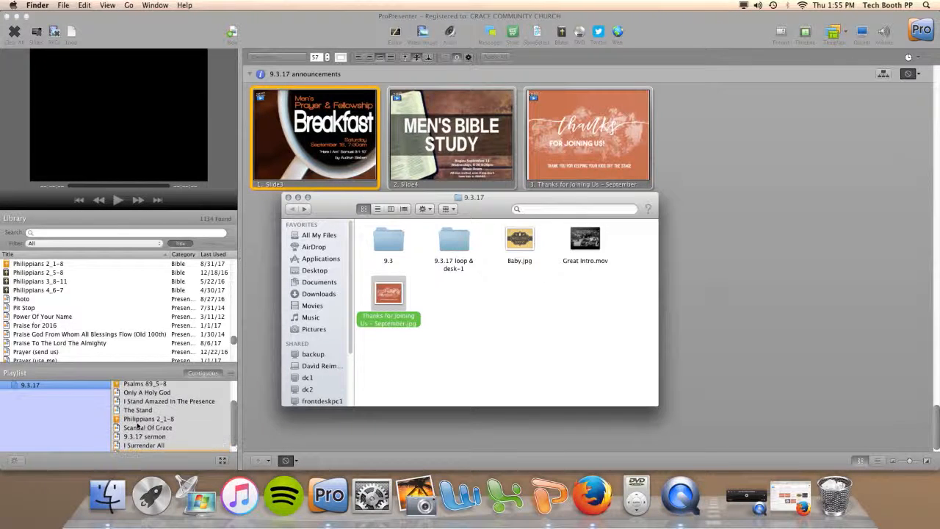
click(145, 405)
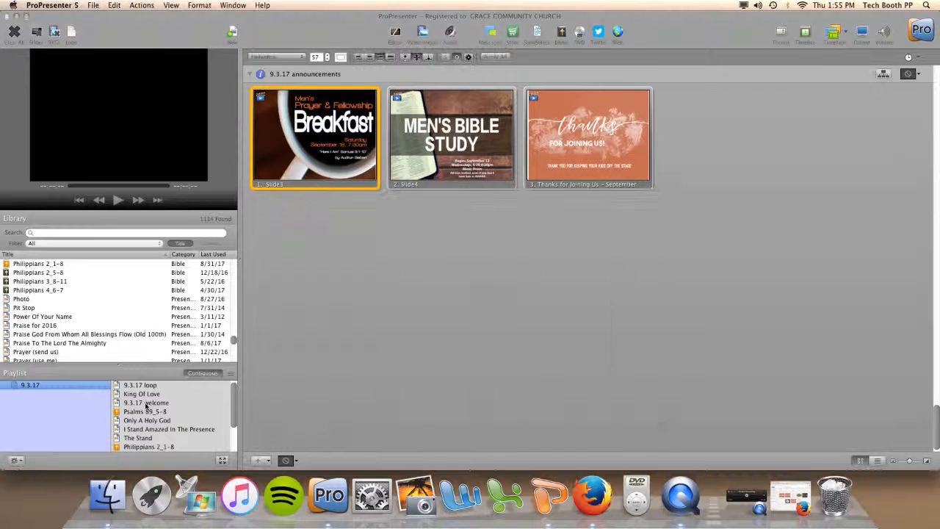
click(146, 404)
key(super+Tab)
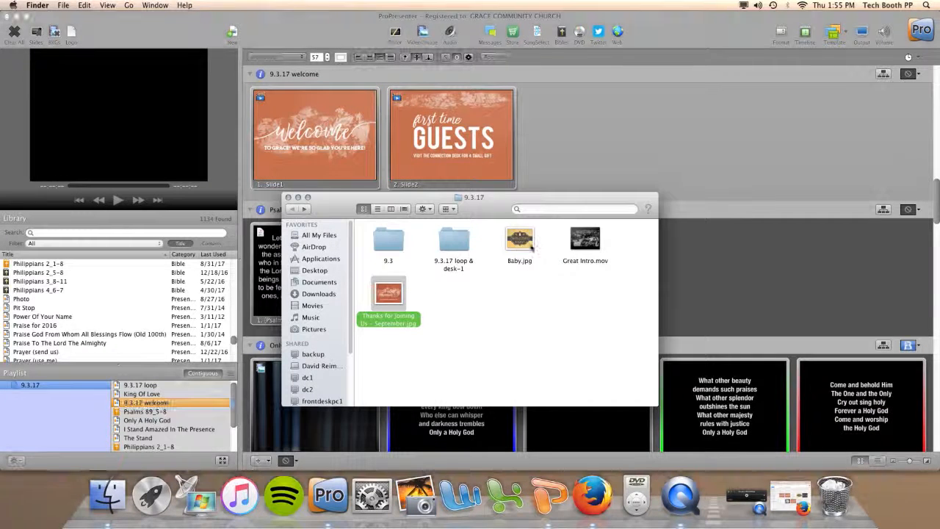
drag(519, 239, 586, 142)
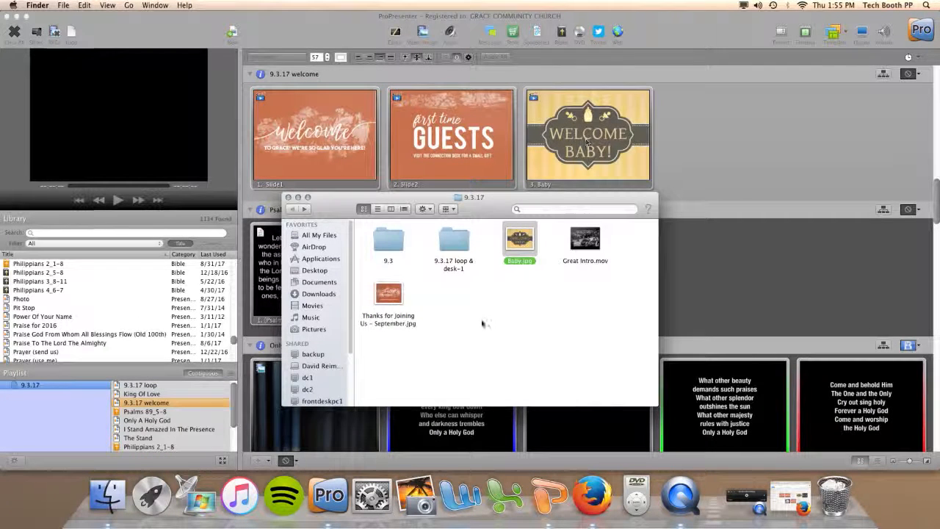
Add Great Intro.mov from Finder's 9.3.17 folder to the 9.3.17 playlist and select it there
mouse_move(591, 245)
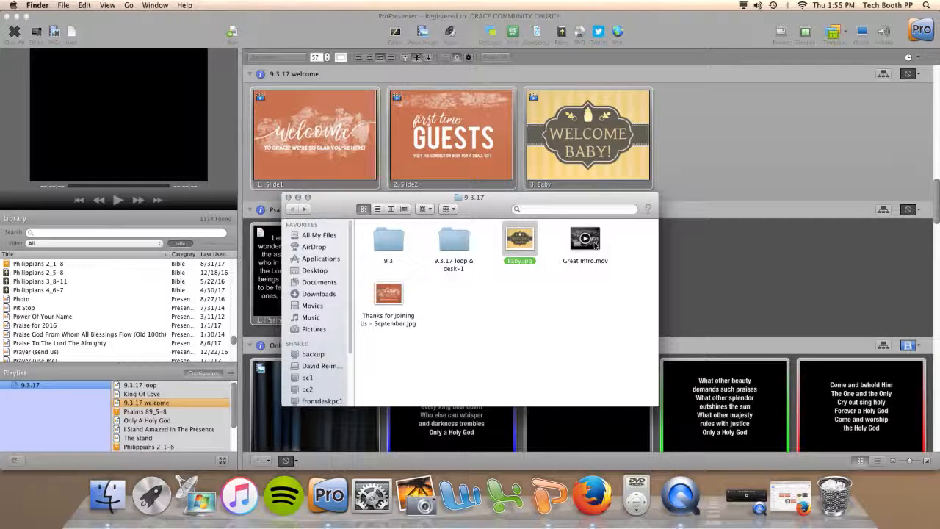
drag(595, 243, 173, 400)
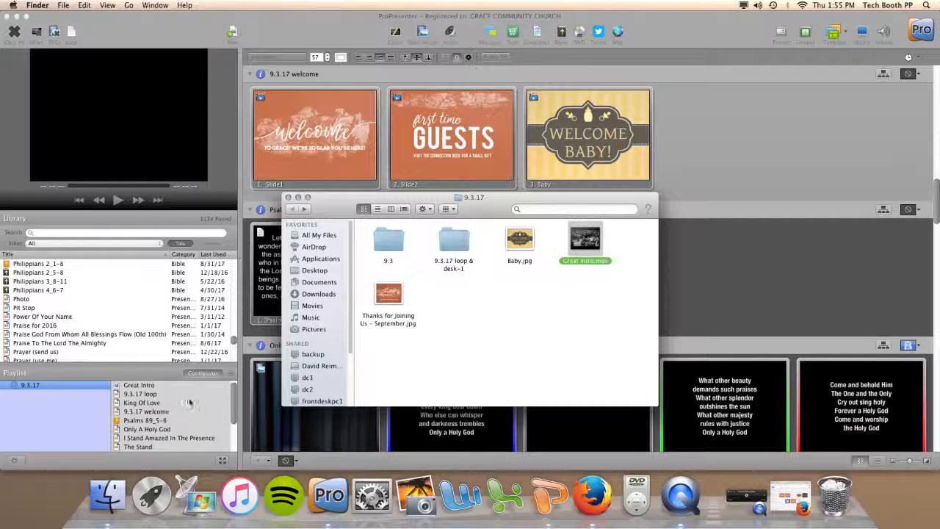
click(156, 403)
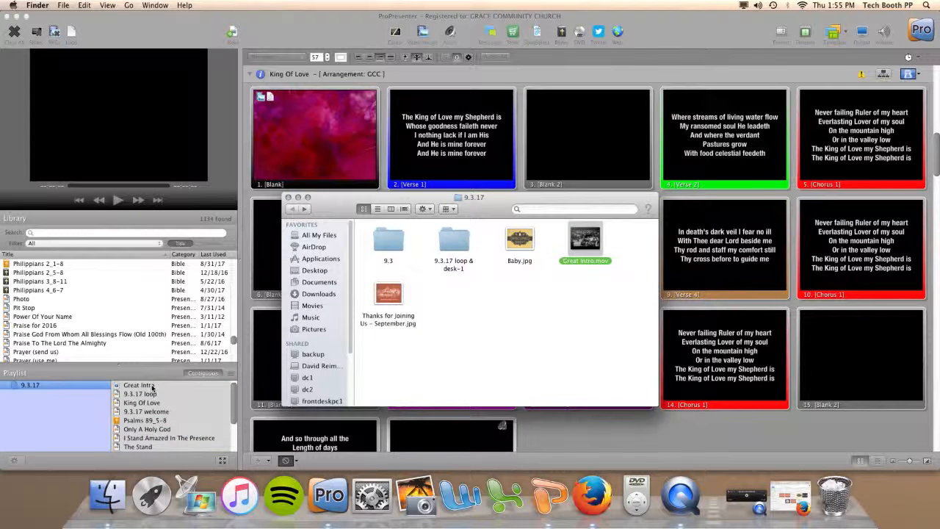
click(151, 387)
click(149, 387)
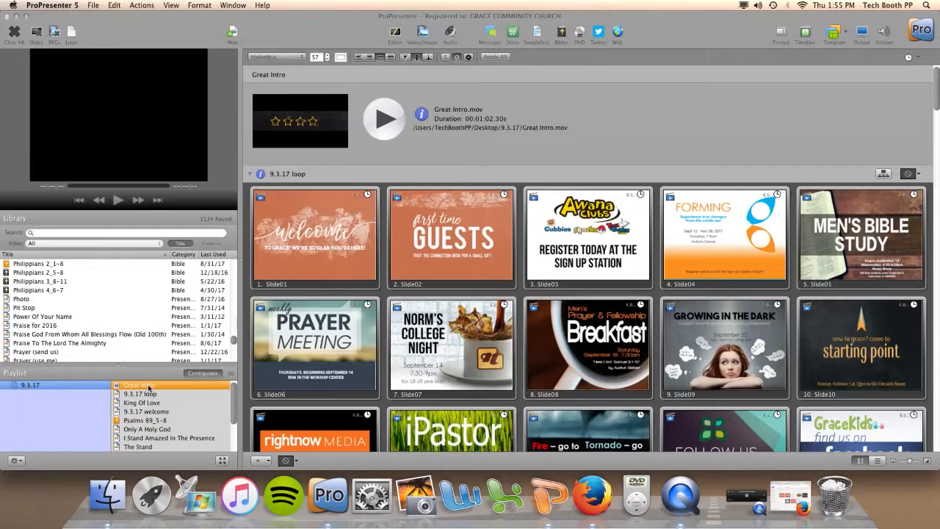
Move Great Intro in the playlist to between Scandal Of Grace and 9.3.17 sermon
drag(149, 387, 171, 420)
scroll(171, 420, down, 3)
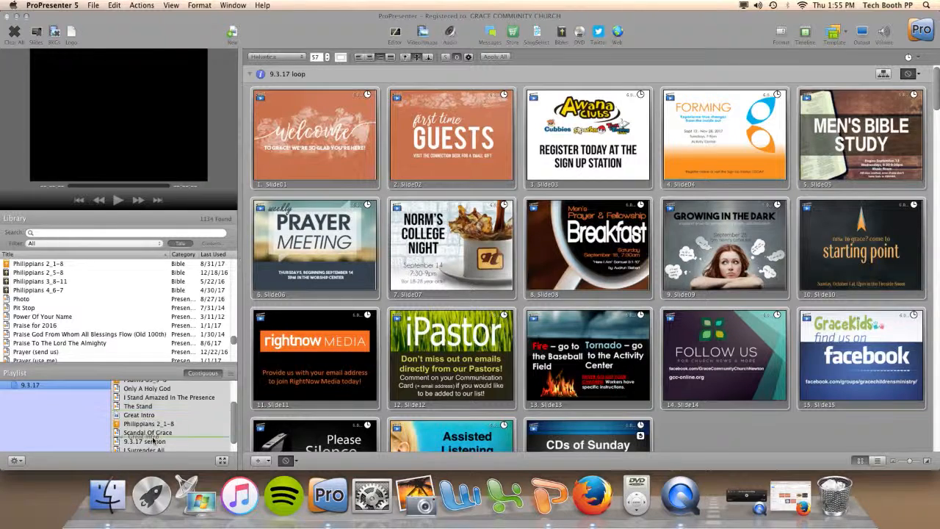
drag(154, 441, 155, 441)
click(147, 433)
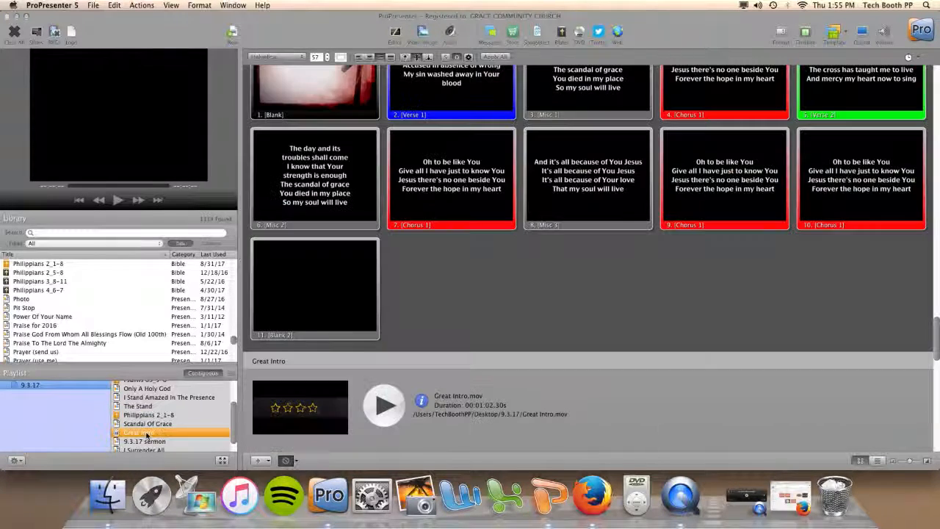
Play the Great Intro video and set its scaling to Stretch to Fill in the media cue settings
click(390, 404)
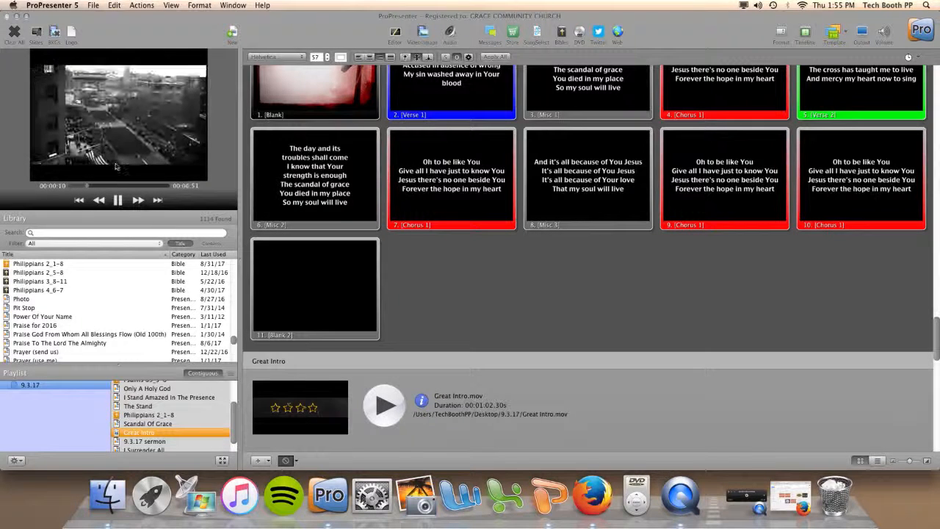
click(422, 401)
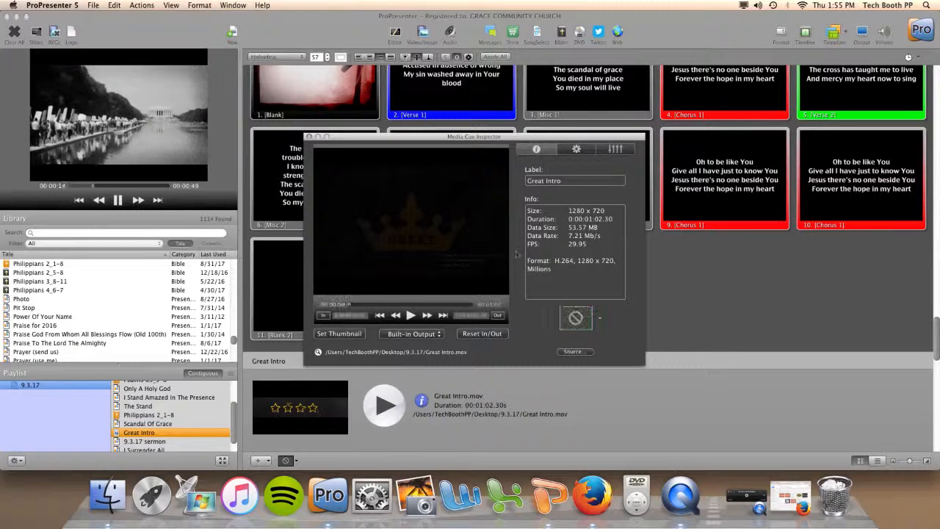
click(576, 149)
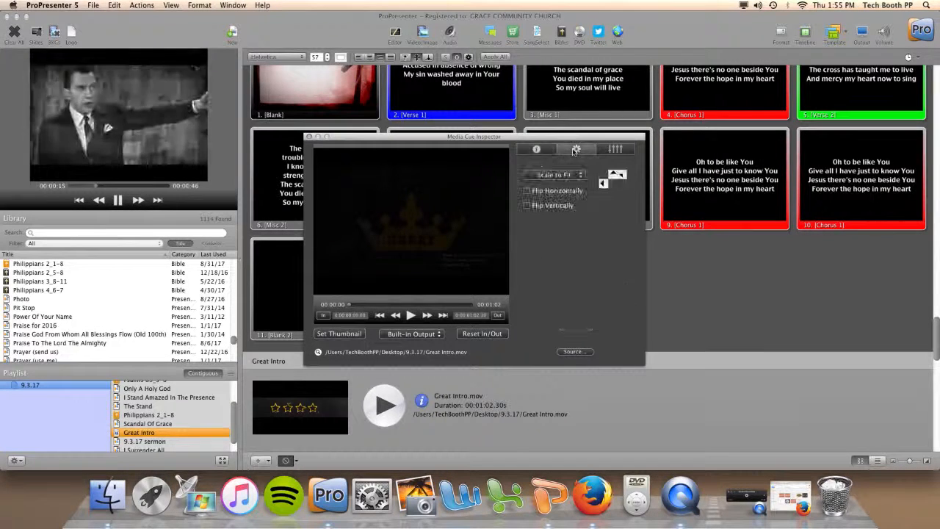
click(564, 175)
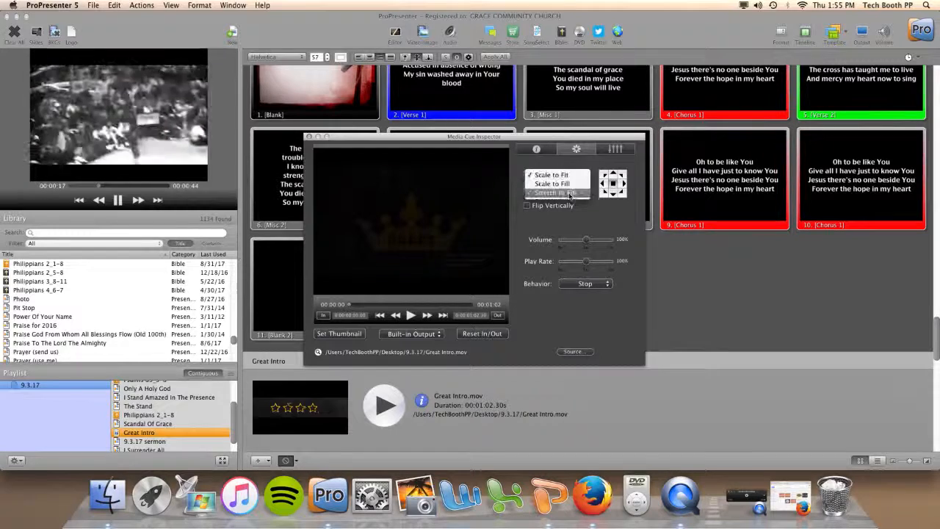
click(570, 193)
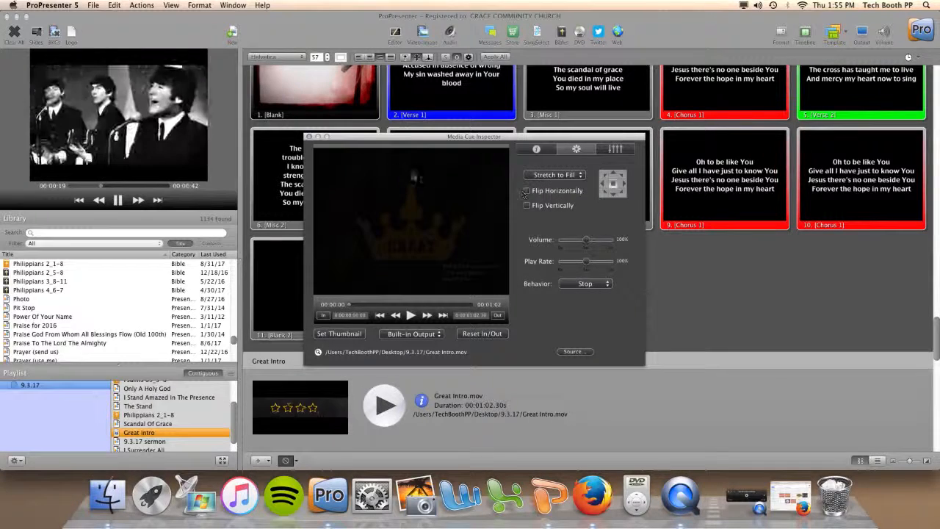
click(309, 138)
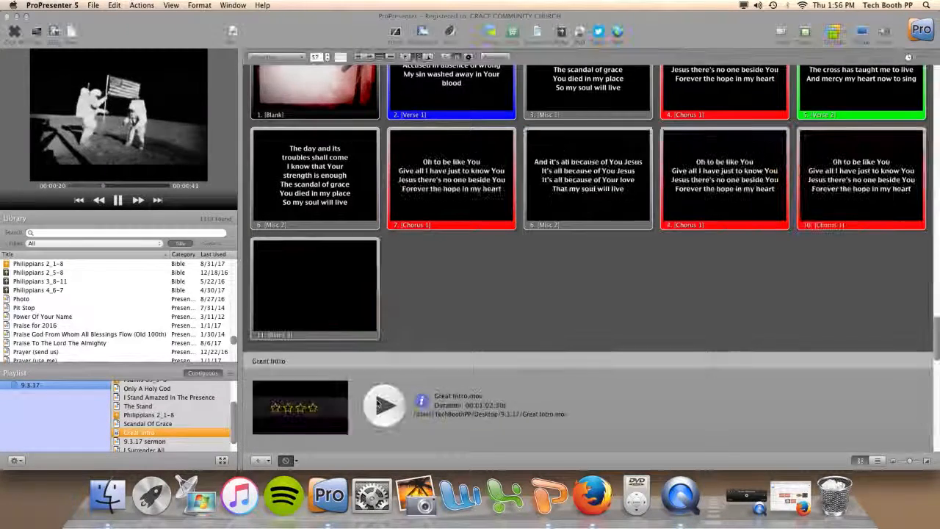
Replay the Great Intro video from the start to check how it fills the output, and pause it
click(378, 403)
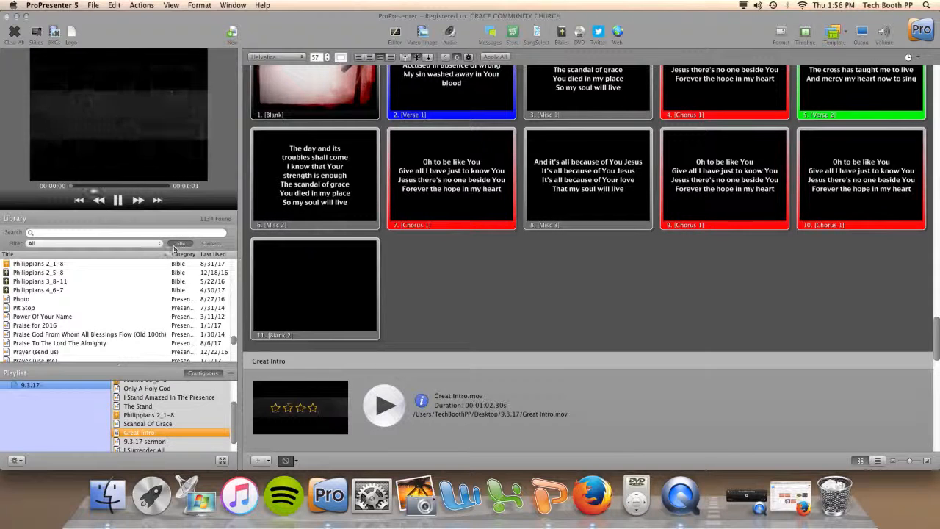
click(91, 185)
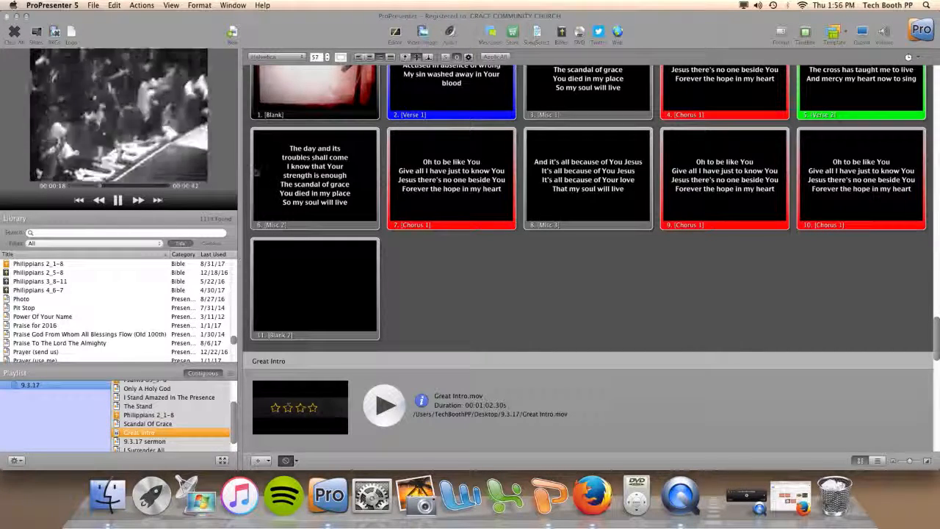
scroll(235, 432, down, 2)
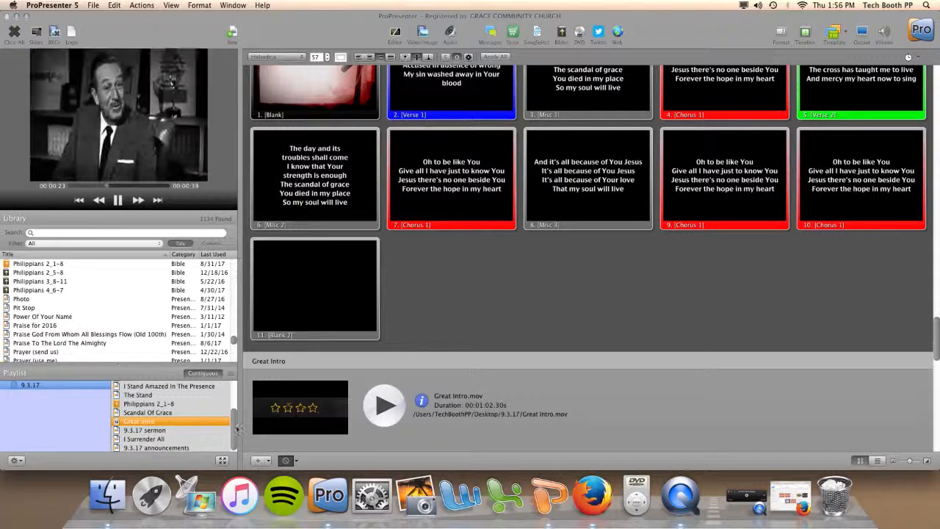
drag(236, 431, 236, 390)
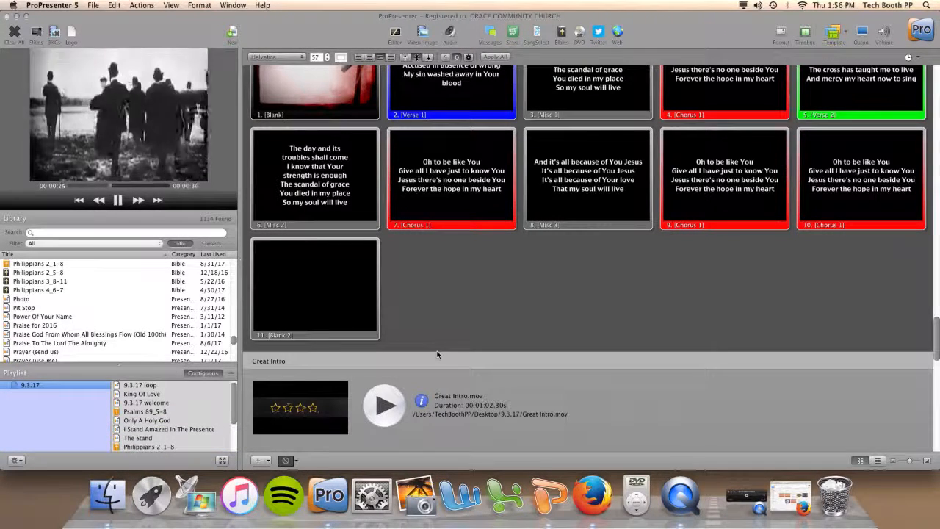
scroll(437, 353, up, 1)
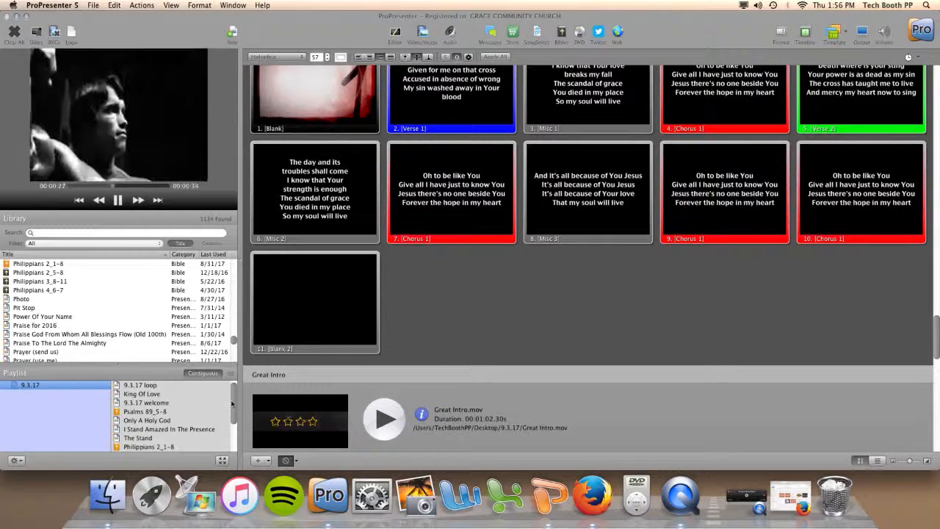
click(118, 200)
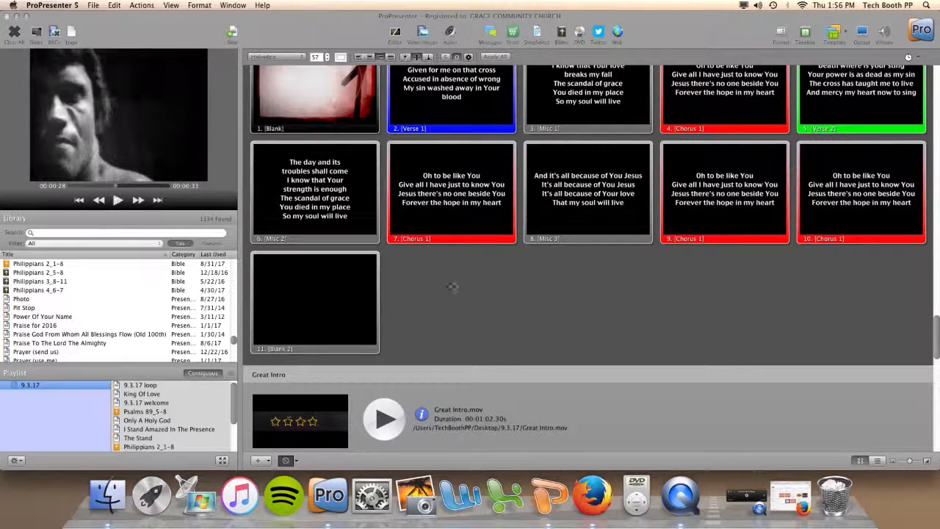
Add a clear action cue for audio to the Men's Prayer & Fellowship Breakfast slide in 9.3.17 announcements
scroll(509, 322, up, 1)
scroll(508, 322, up, 3)
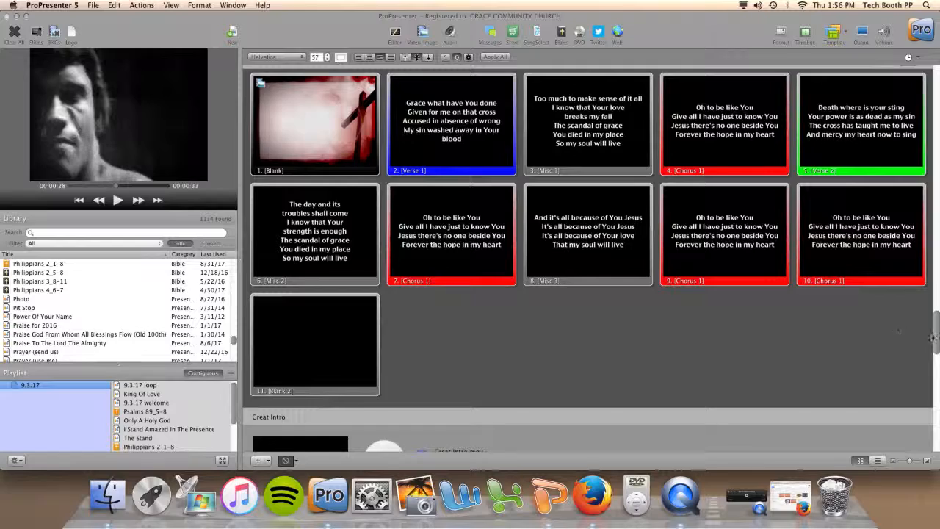
drag(937, 338, 937, 395)
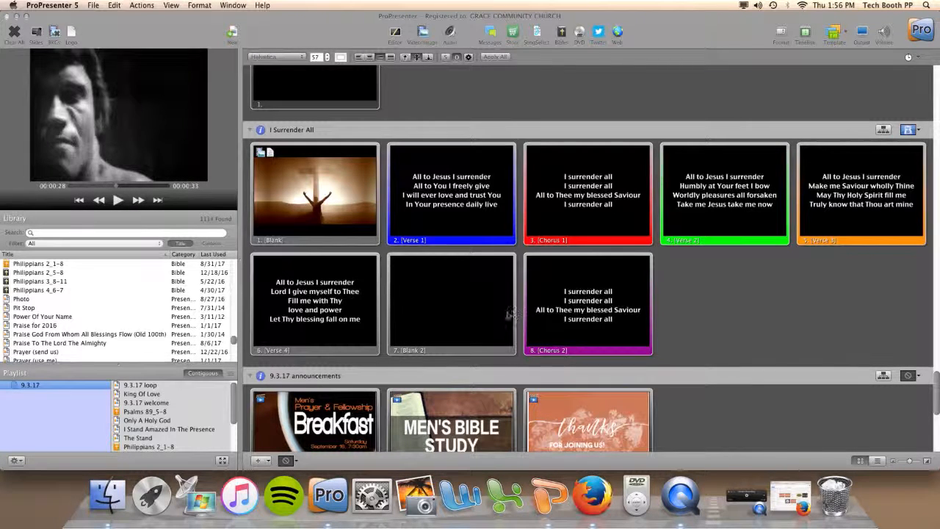
scroll(512, 314, down, 2)
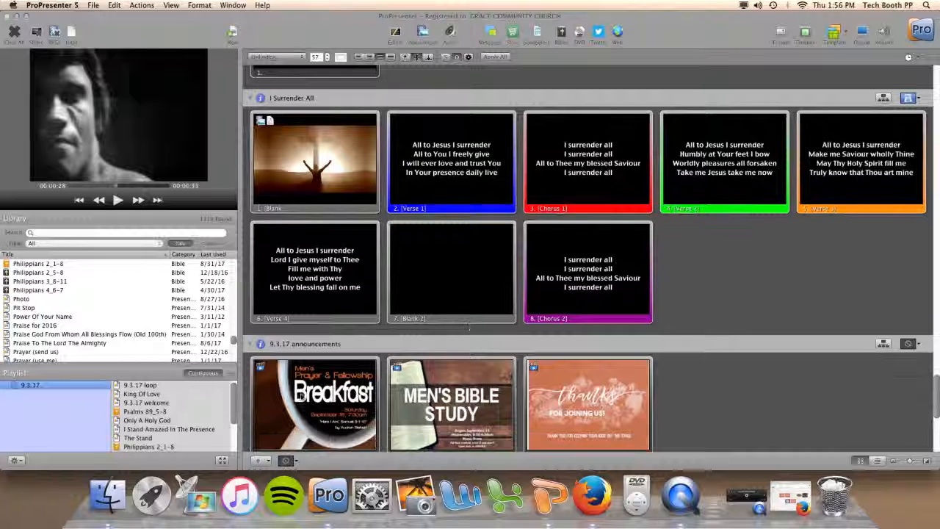
right_click(287, 384)
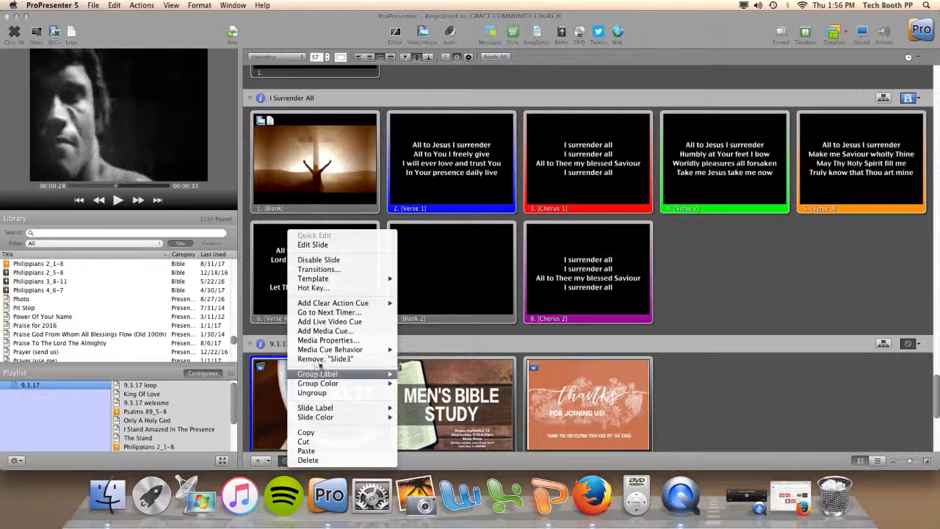
mouse_move(332, 351)
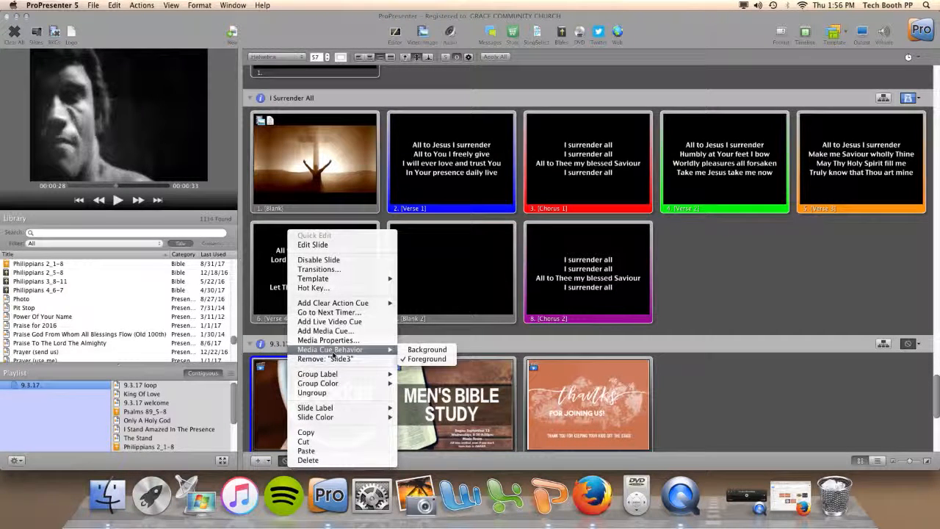
mouse_move(341, 304)
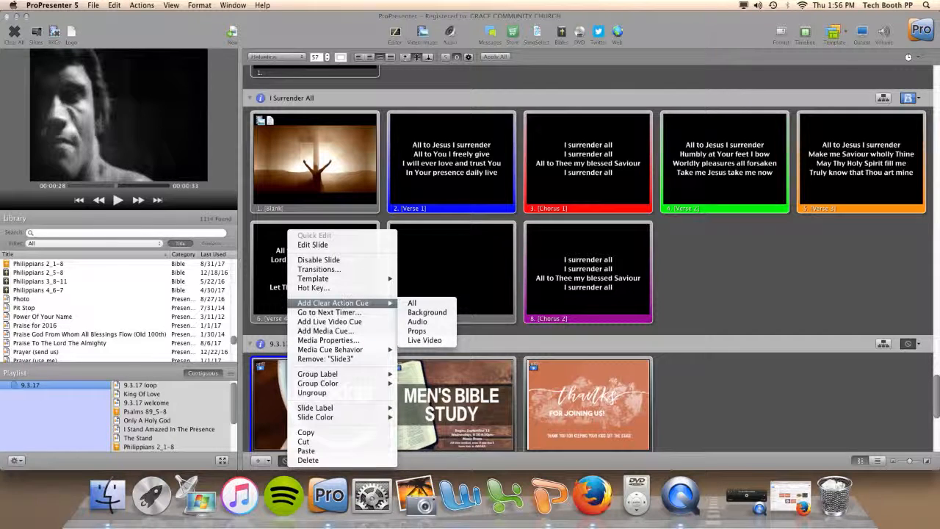
click(429, 323)
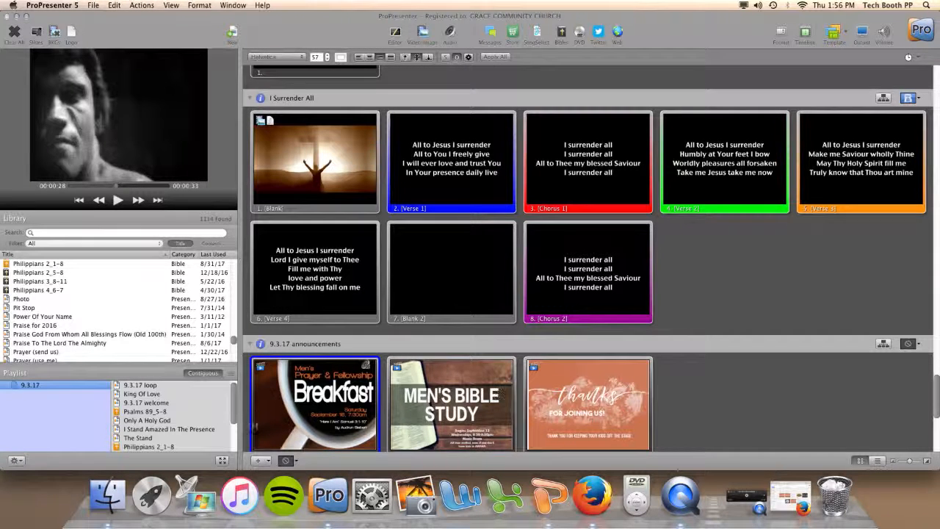
Show the slide groups and arrangements of Scandal Of Grace and deselect its GCC arrangement
scroll(572, 334, up, 3)
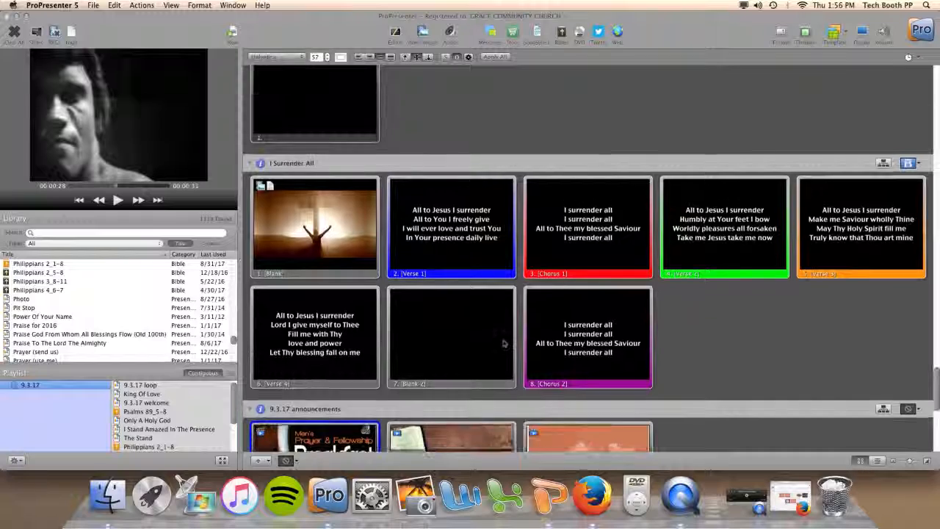
scroll(504, 343, up, 1)
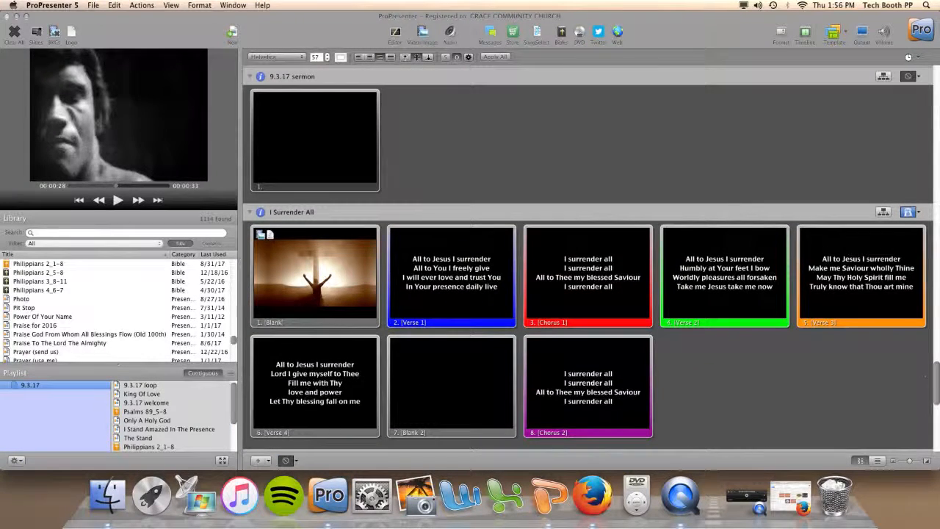
scroll(937, 391, up, 10)
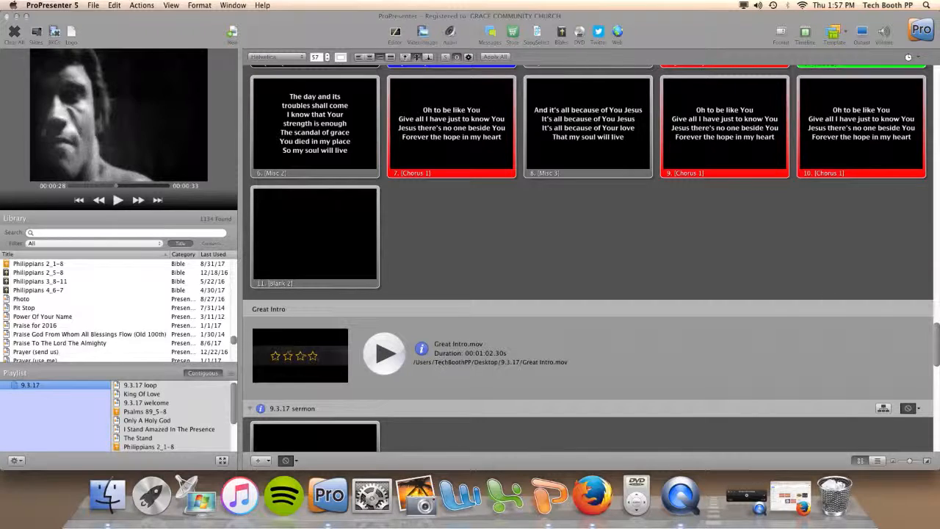
scroll(921, 332, up, 5)
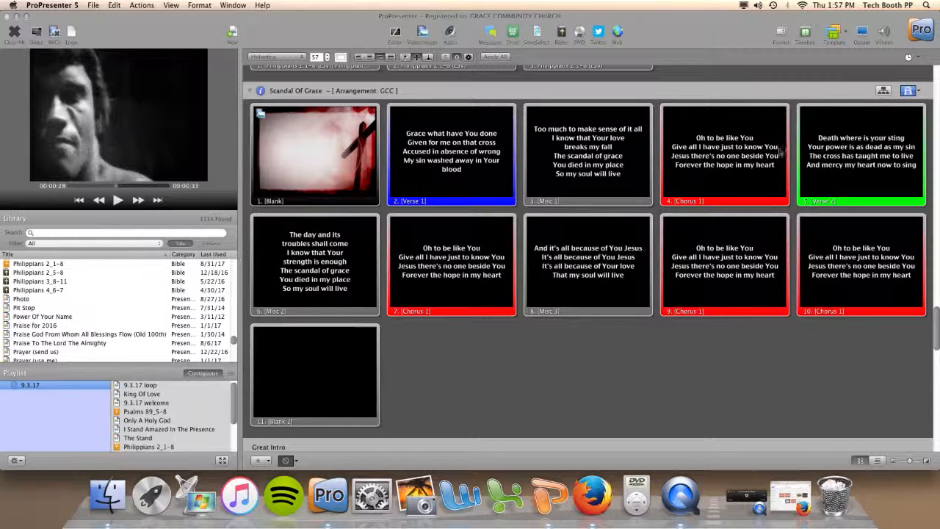
click(883, 91)
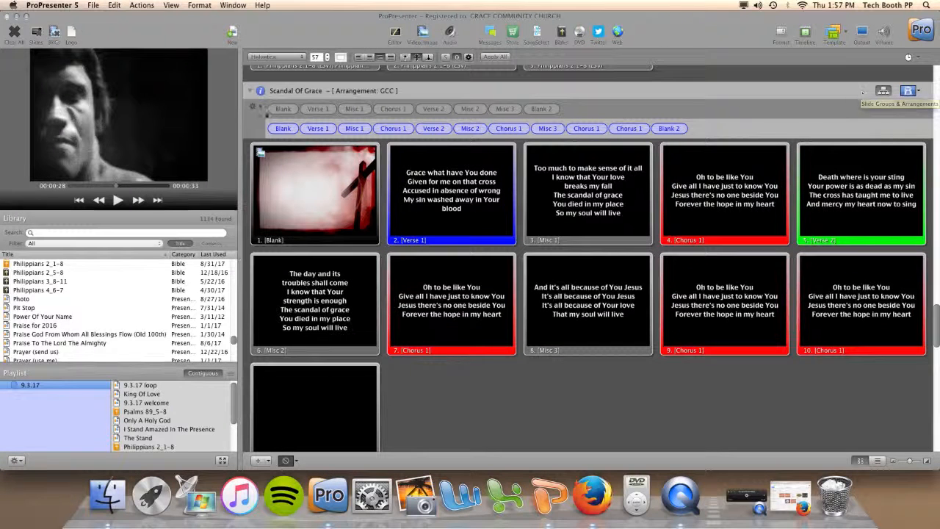
click(255, 108)
click(271, 117)
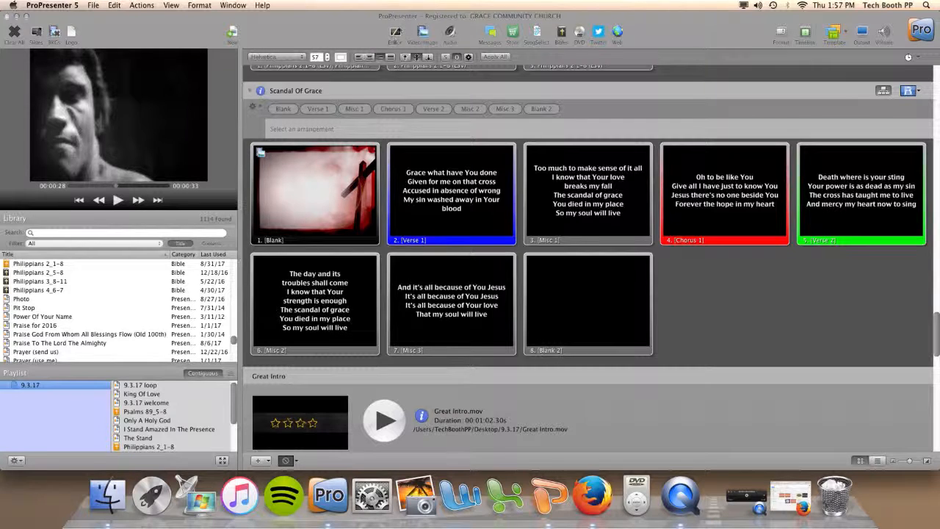
Open Scandal Of Grace in the slide editor and add a new blank slide after its last slide
click(396, 32)
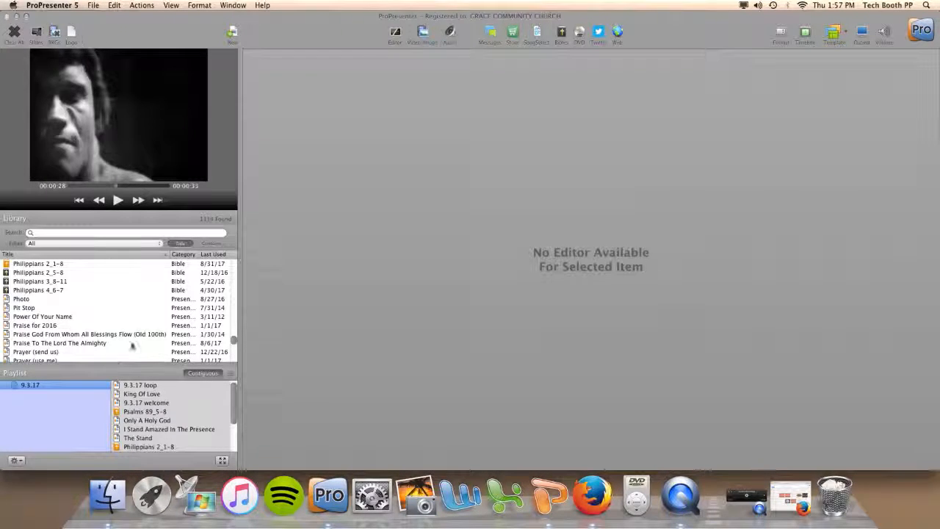
scroll(184, 430, down, 2)
click(175, 437)
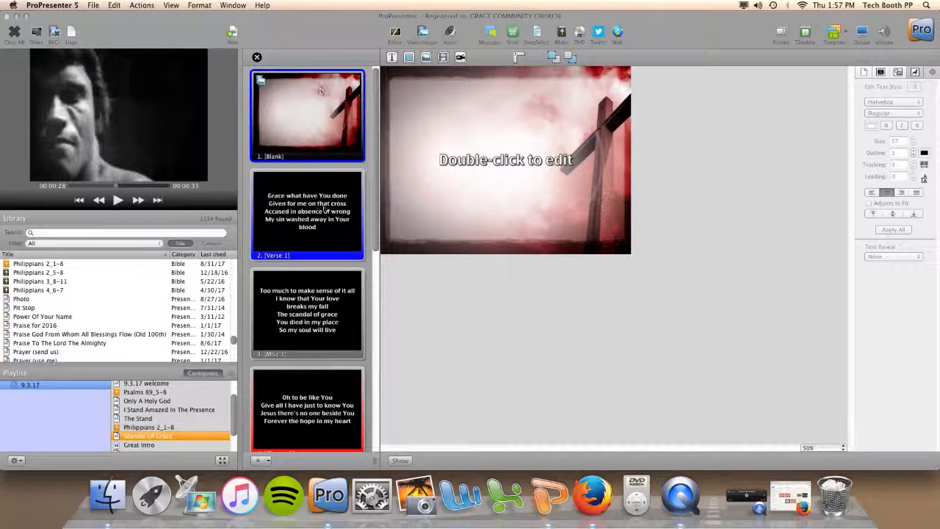
scroll(305, 408, down, 8)
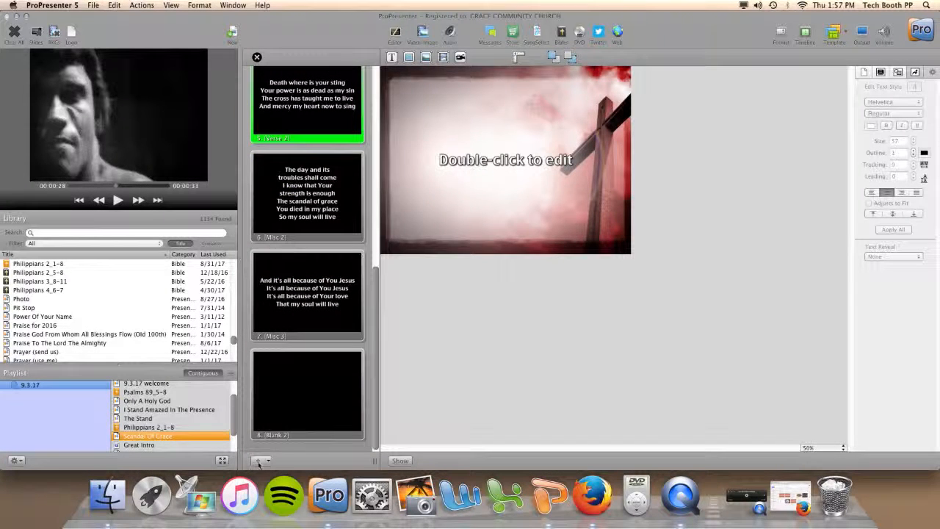
click(259, 461)
click(260, 460)
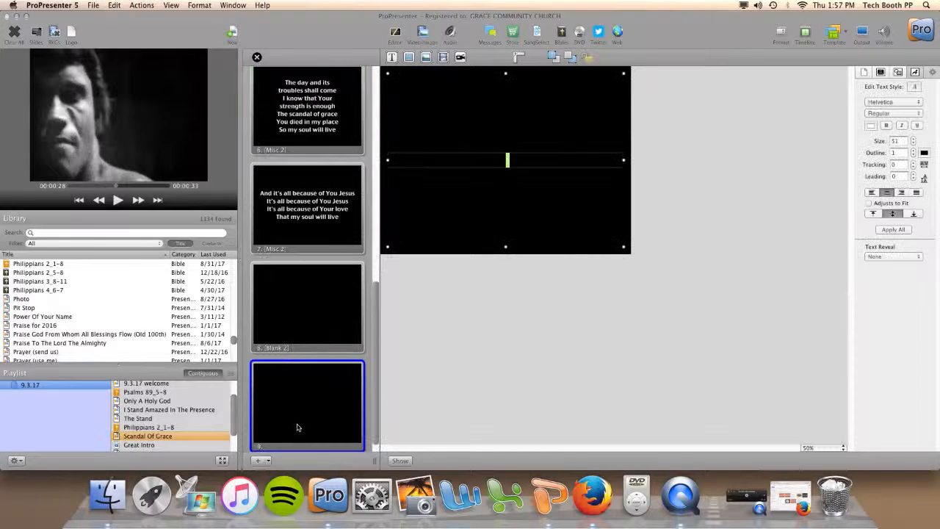
Assign the new blank last slide of Scandal Of Grace to an Ending group and close the slide editor
right_click(307, 406)
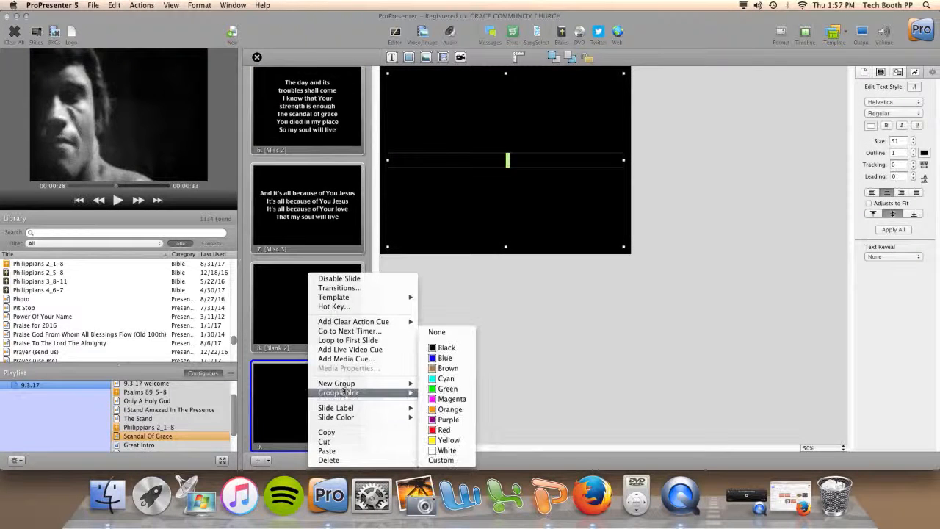
mouse_move(349, 383)
click(450, 405)
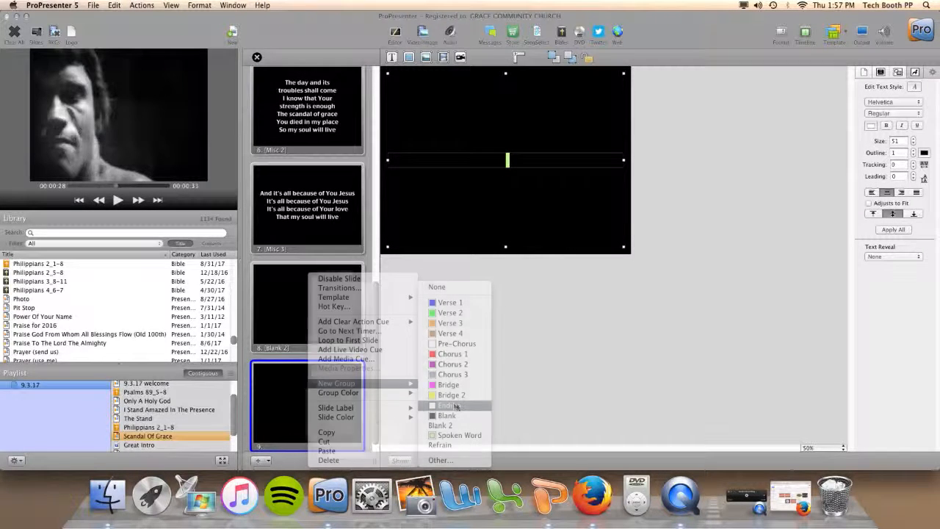
click(256, 58)
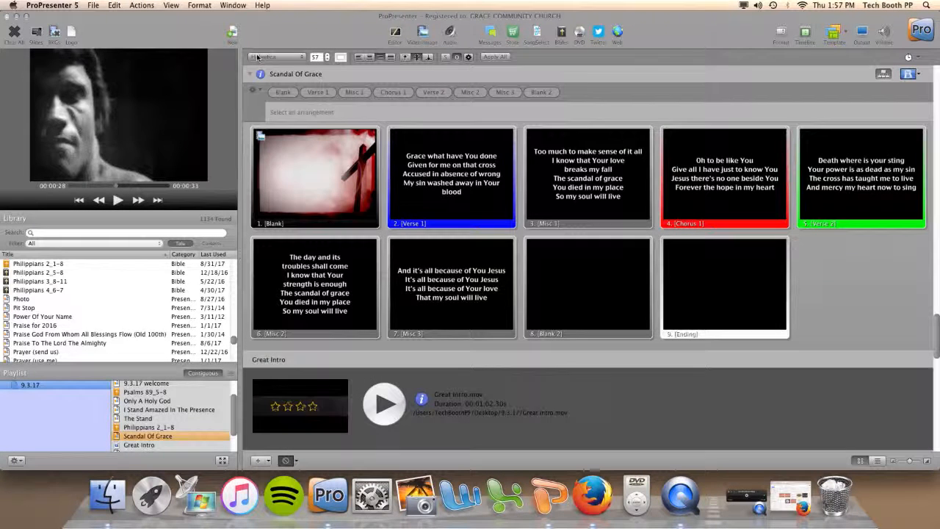
Reselect the GCC arrangement of Scandal Of Grace and replace its final Blank 2 group with the Ending group
click(261, 94)
click(328, 115)
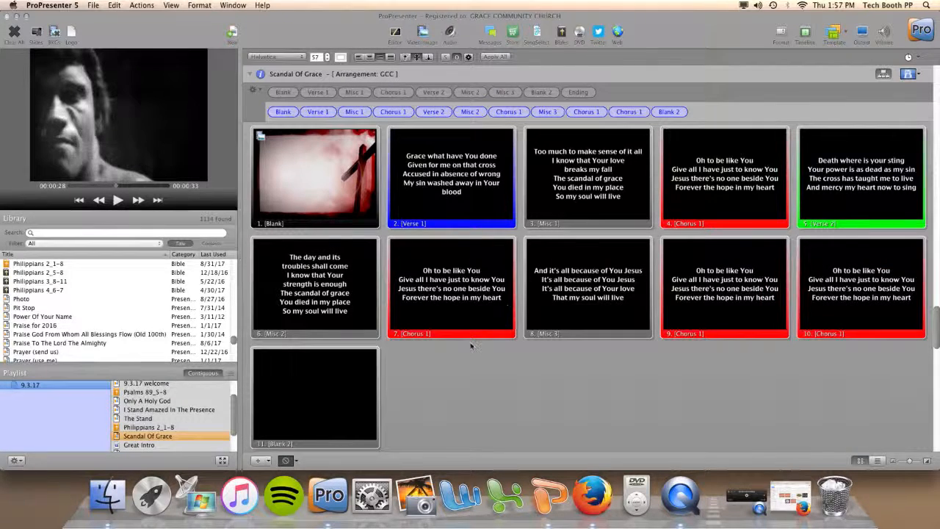
scroll(465, 369, down, 2)
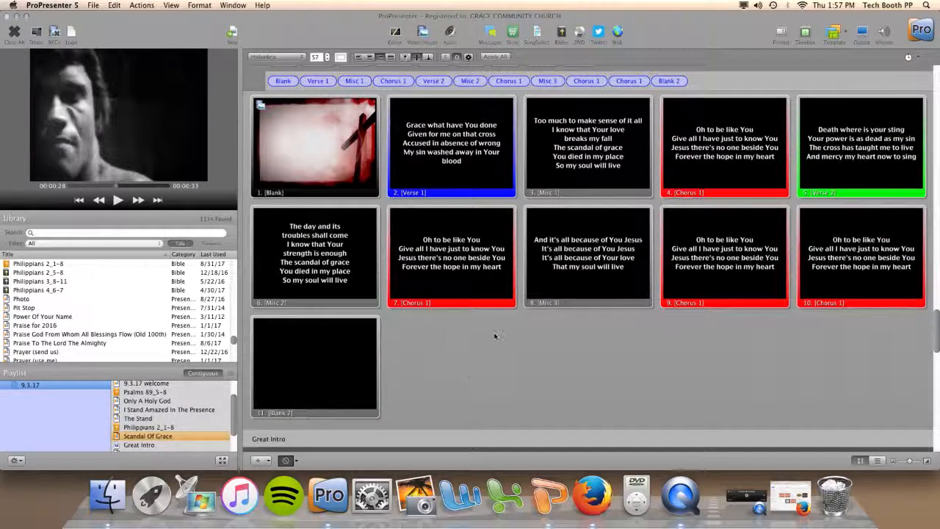
scroll(495, 336, up, 1)
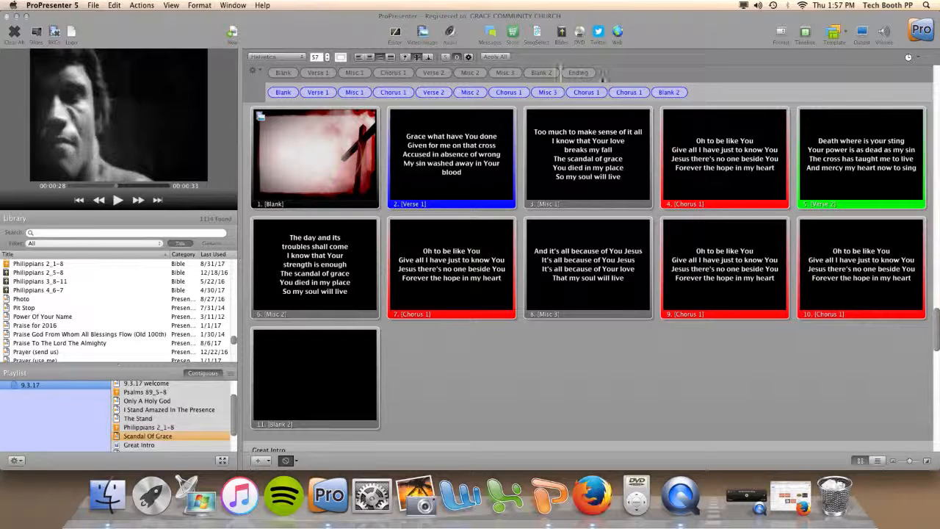
mouse_move(601, 74)
mouse_down()
mouse_move(685, 105)
mouse_move(685, 94)
mouse_up()
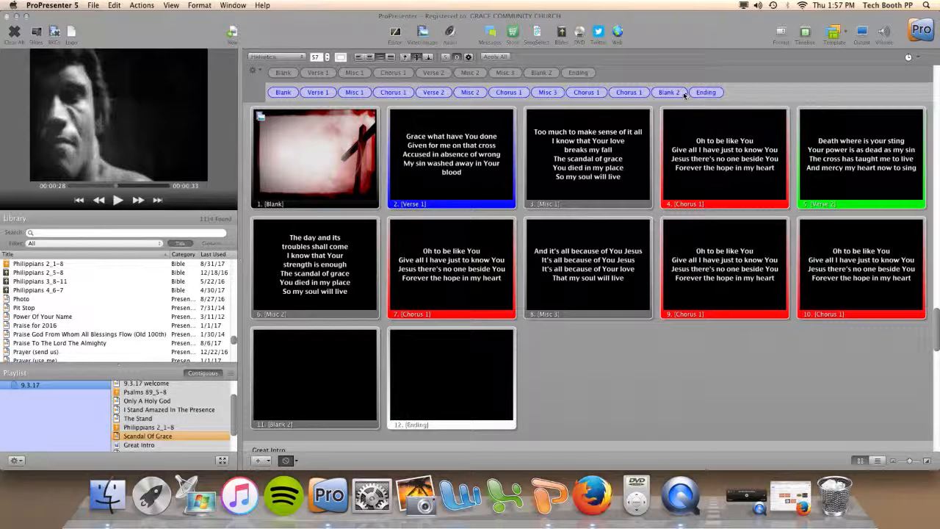
key(BackSpace)
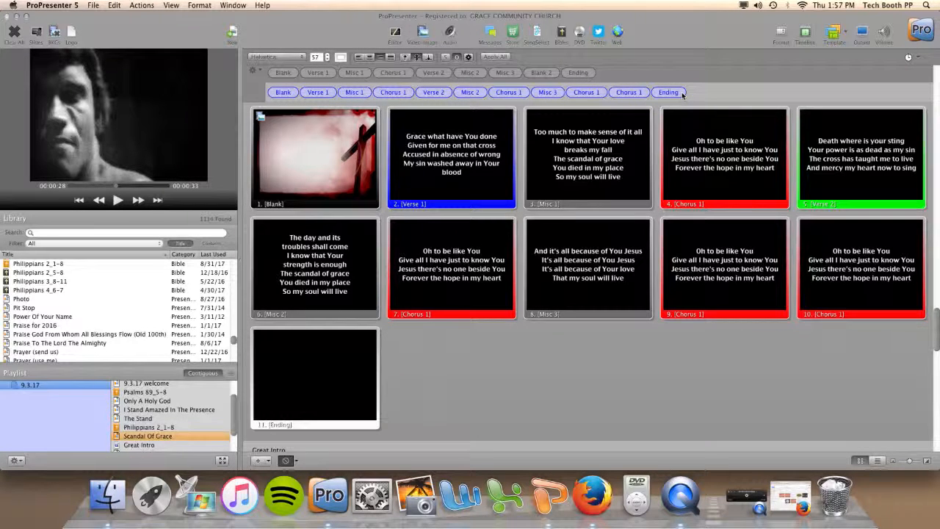
Add a clear action cue to the Ending slide of Scandal Of Grace
right_click(320, 380)
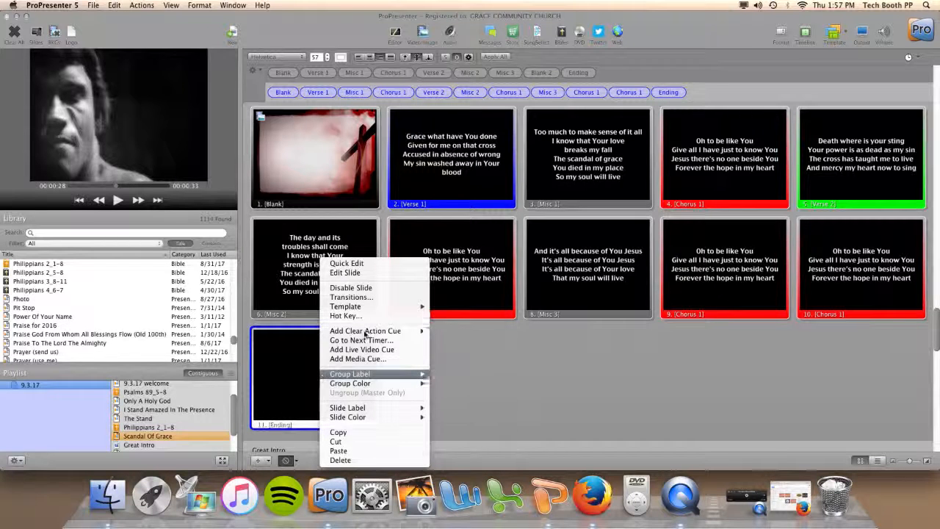
mouse_move(367, 331)
click(459, 339)
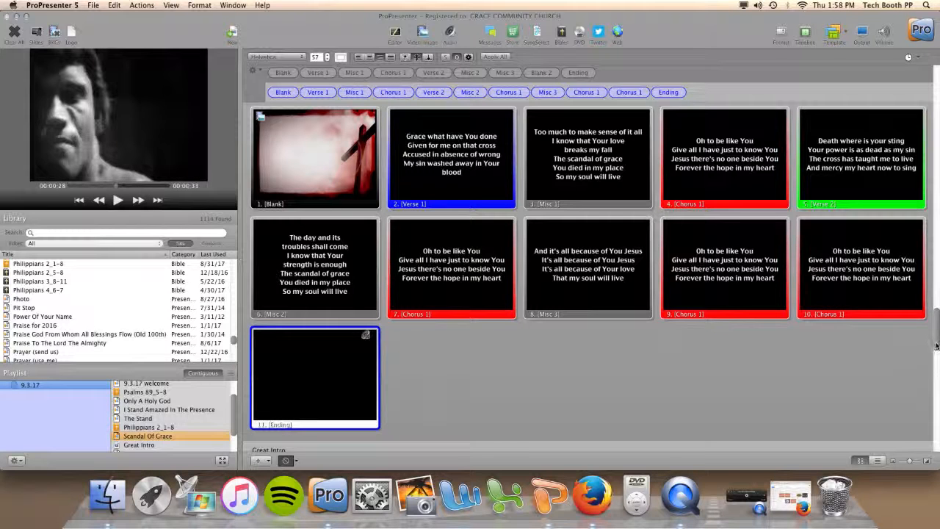
Review the remaining playlist items from Great Intro through the sermon and I Surrender All to 9.3.17 announcements
drag(935, 345, 927, 370)
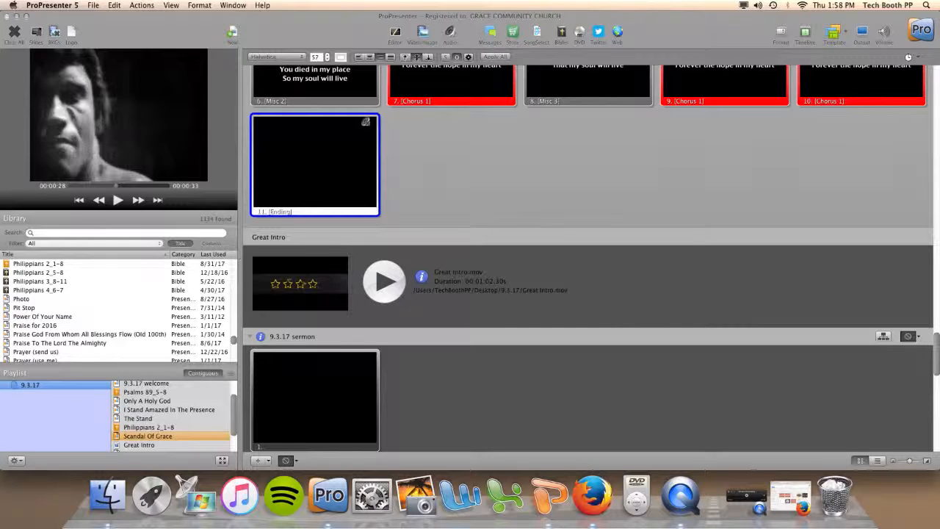
scroll(936, 353, down, 4)
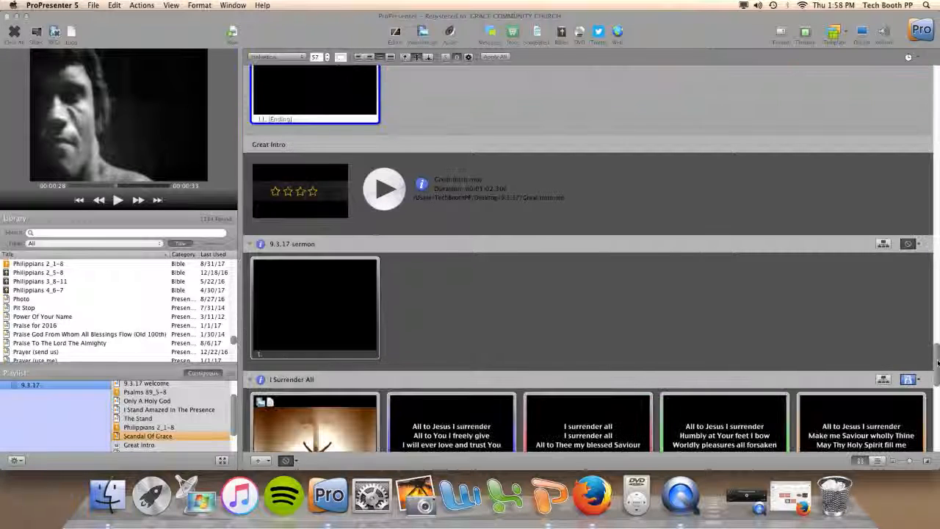
scroll(588, 264, down, 2)
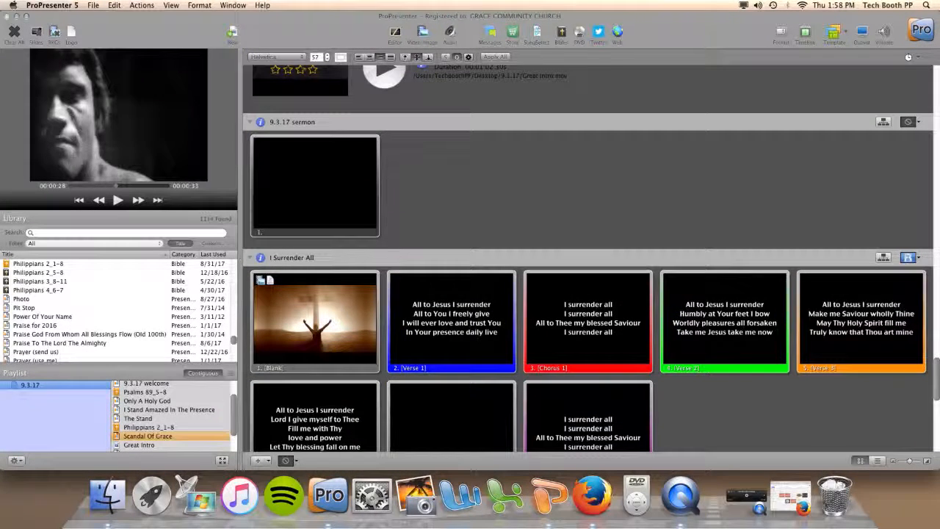
scroll(587, 265, down, 4)
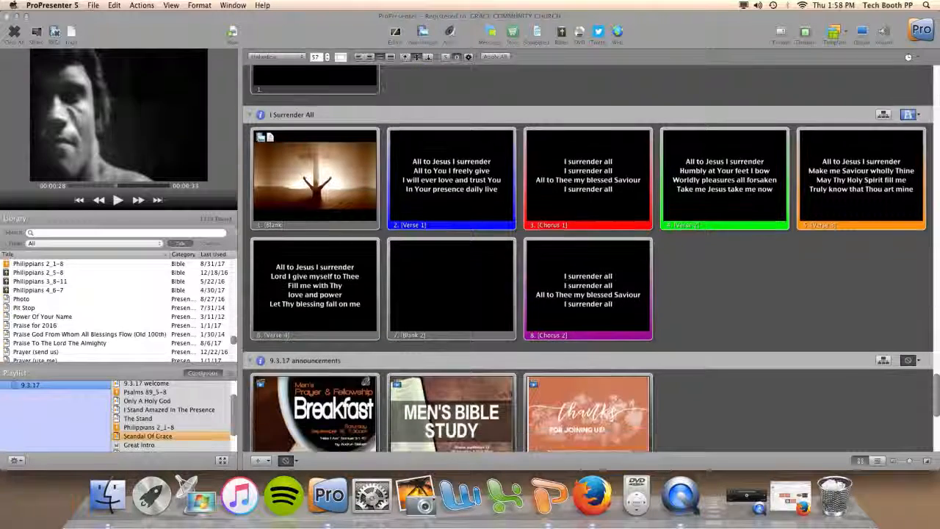
scroll(587, 264, down, 2)
Switch to Firefox, close the Google Drive tab, and check the Planning Center service order before closing the browser window
key(super+Tab)
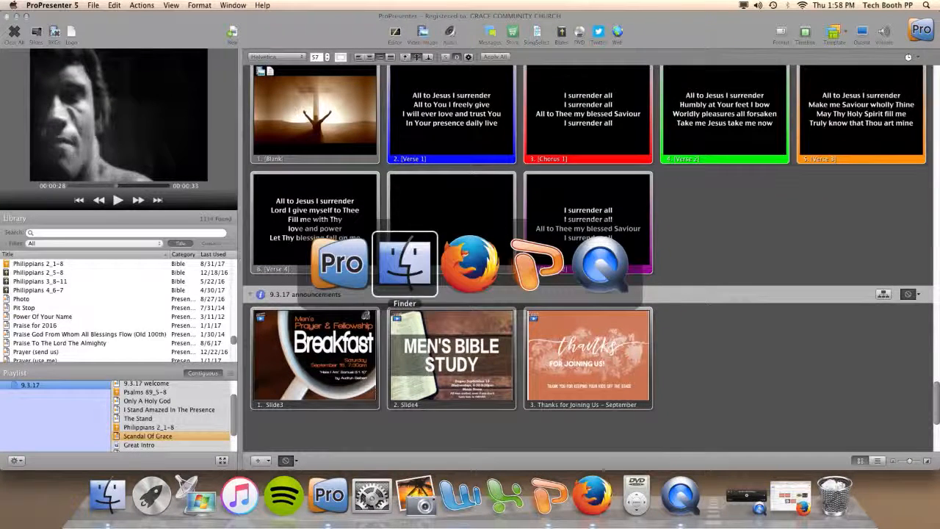
key(super+Tab)
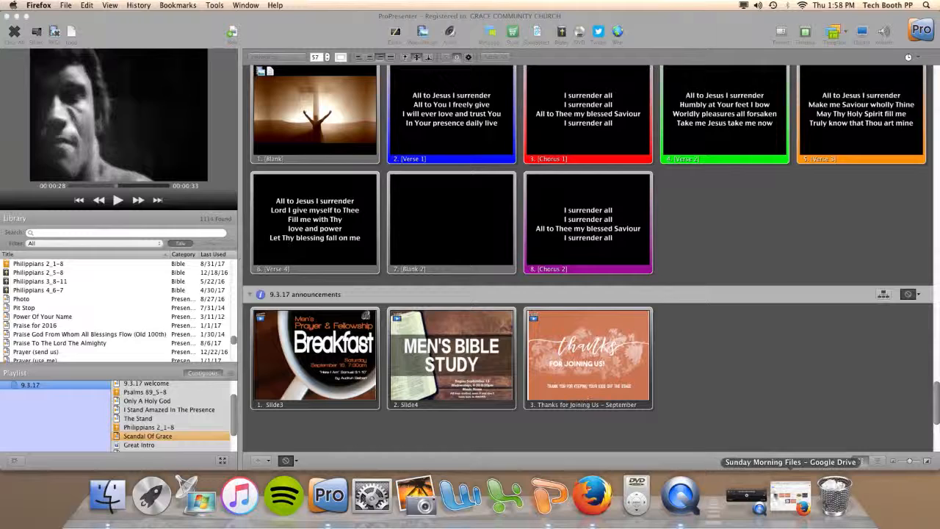
click(788, 497)
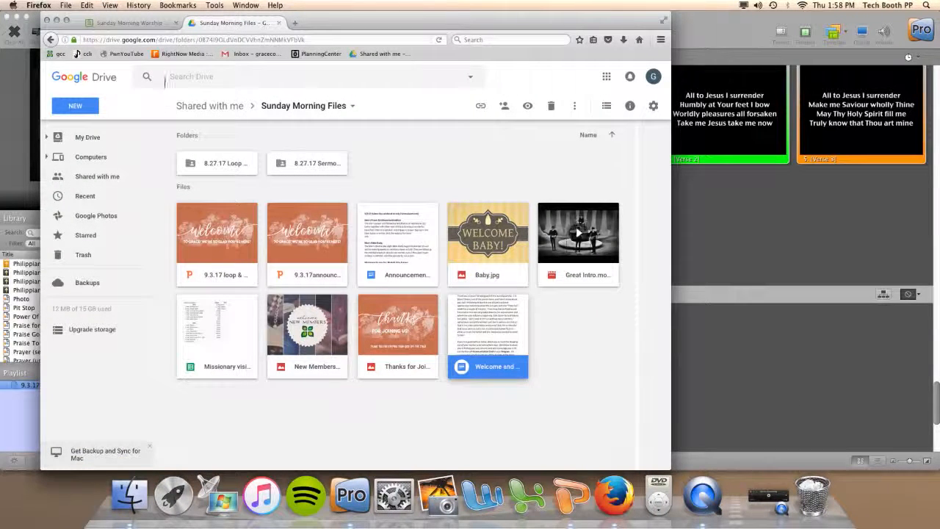
click(280, 24)
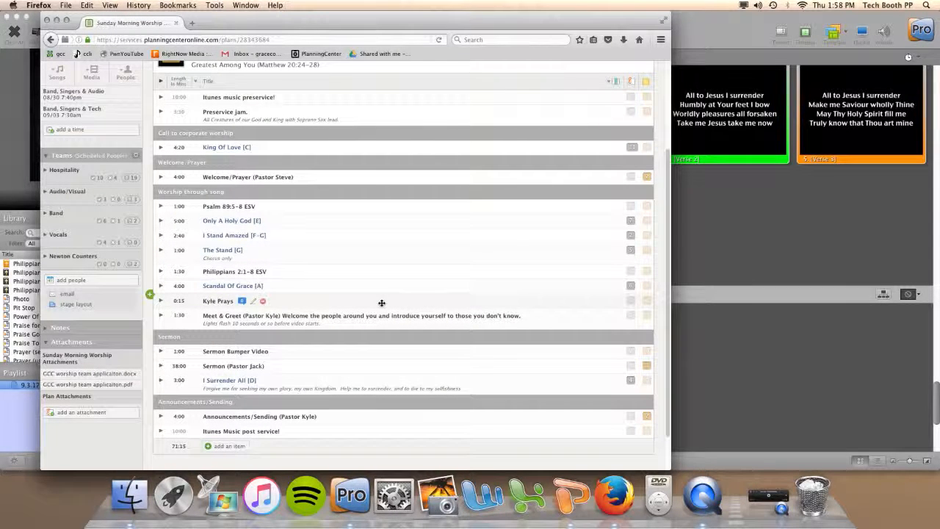
mouse_move(381, 303)
mouse_down()
mouse_move(287, 150)
mouse_move(297, 180)
mouse_move(300, 270)
mouse_move(325, 311)
mouse_up()
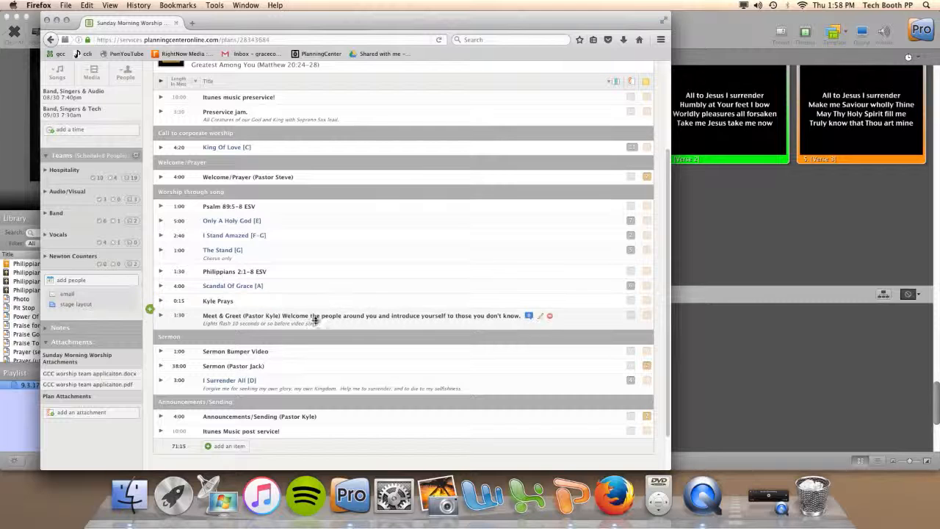
scroll(345, 316, down, 2)
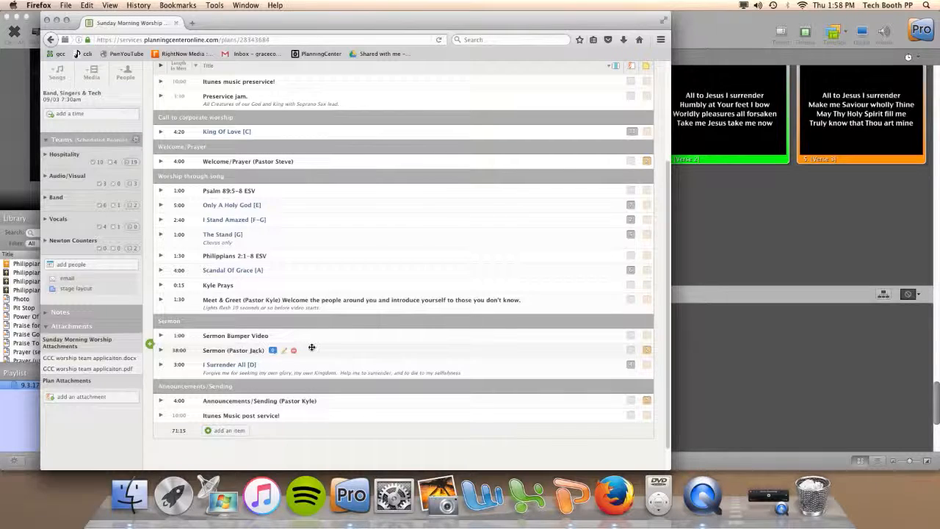
scroll(330, 348, down, 1)
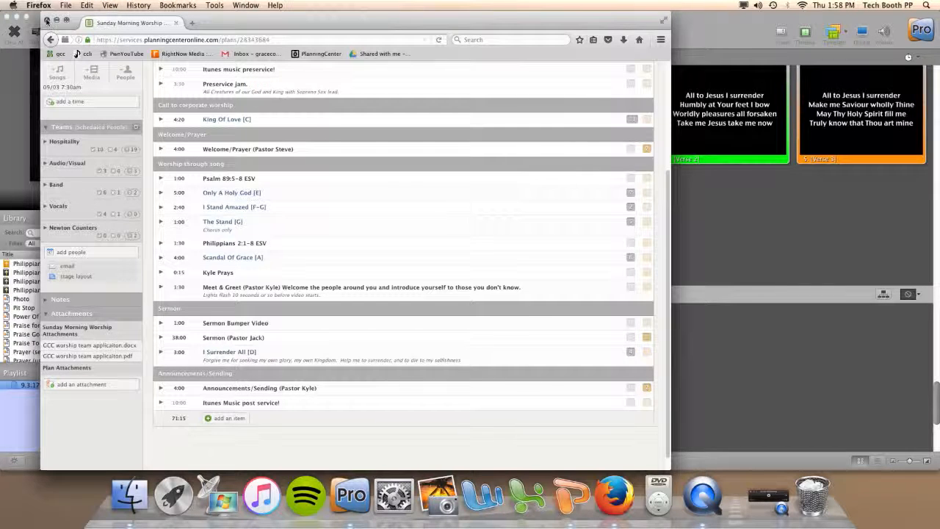
click(45, 21)
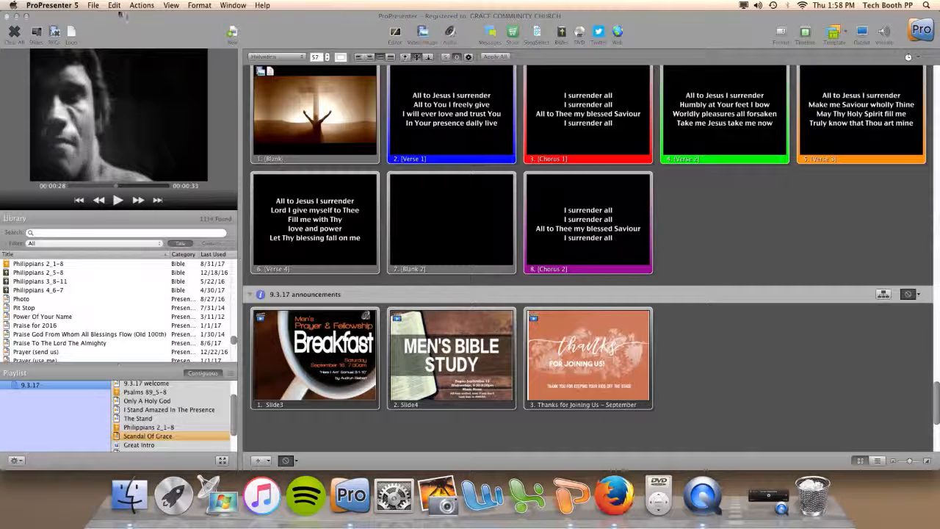
Save all changes and start the 9.3.17 loop from its Welcome slide
click(94, 5)
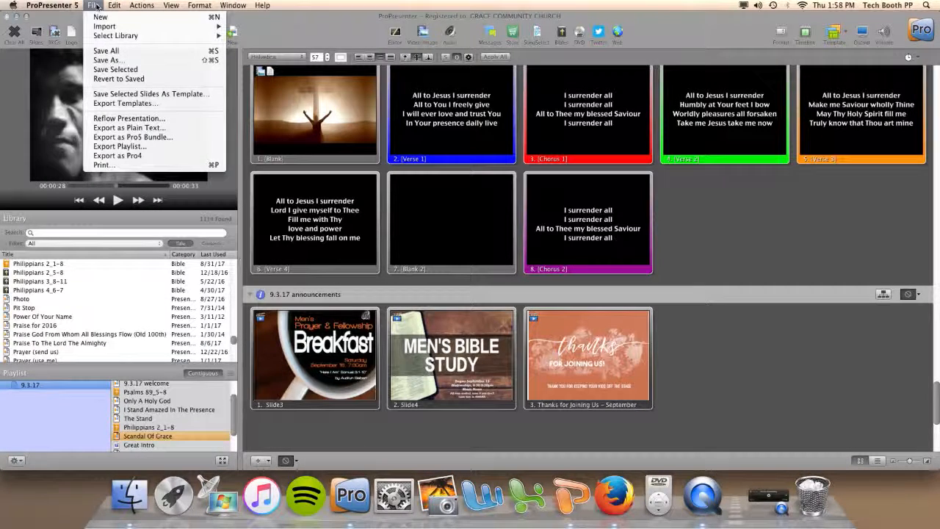
click(112, 55)
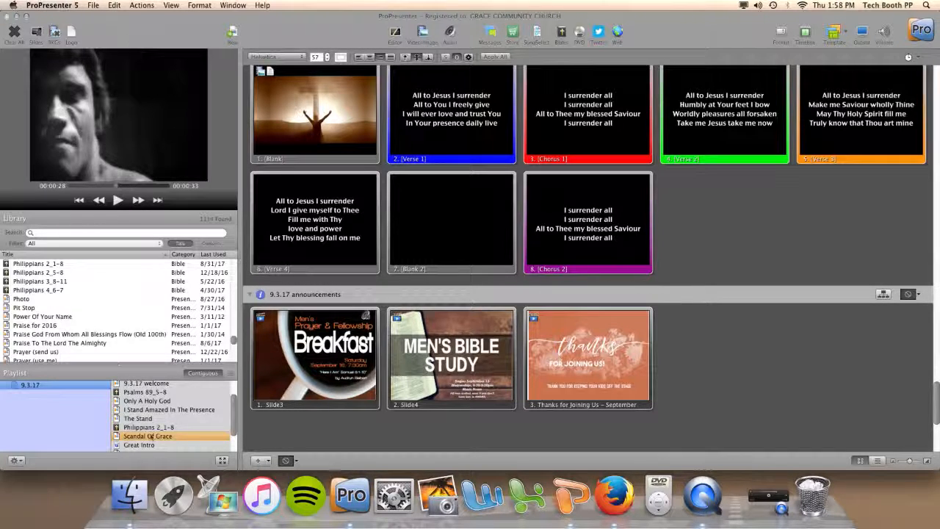
scroll(235, 421, up, 2)
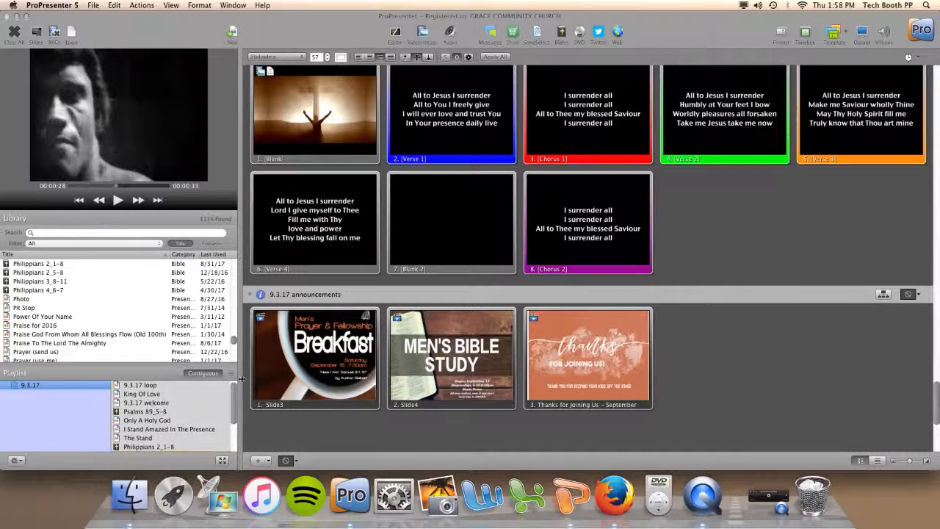
click(165, 387)
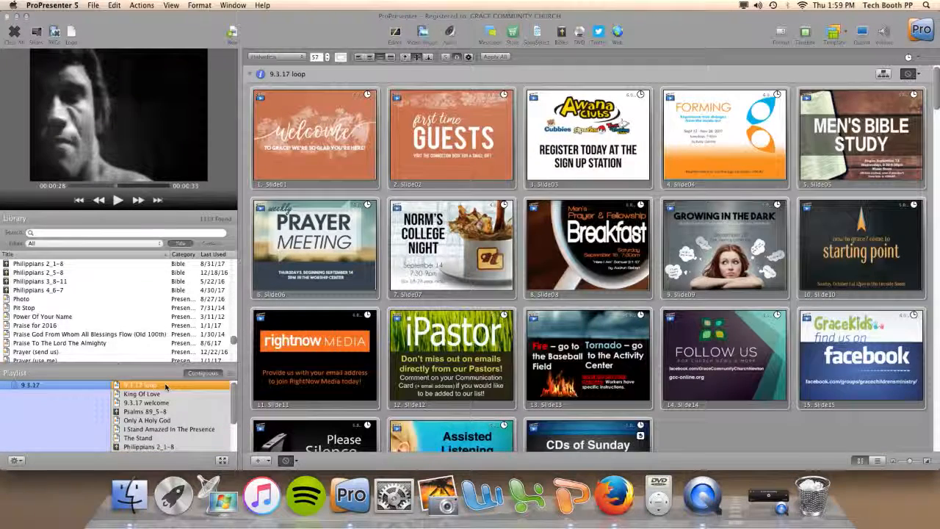
click(297, 142)
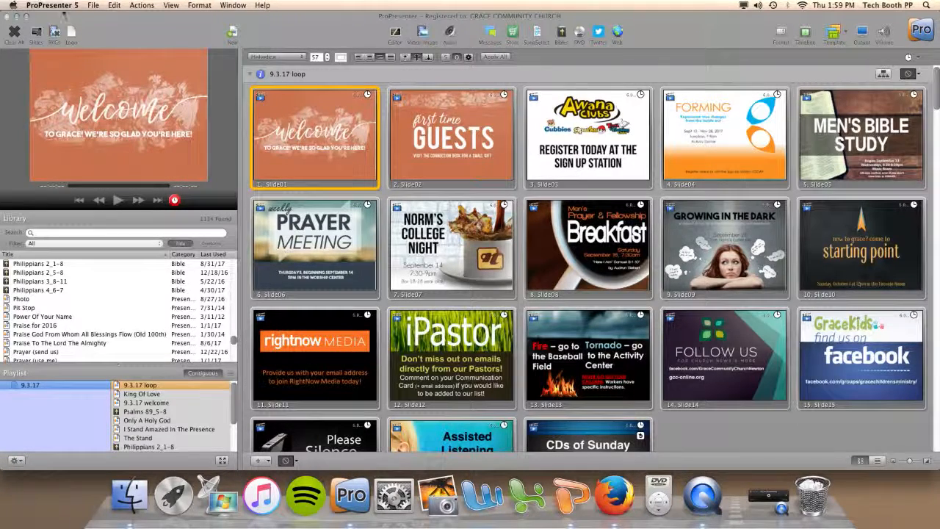
Quit ProPresenter, confirming the exit, and close the open 9.3.17 folder window
click(51, 5)
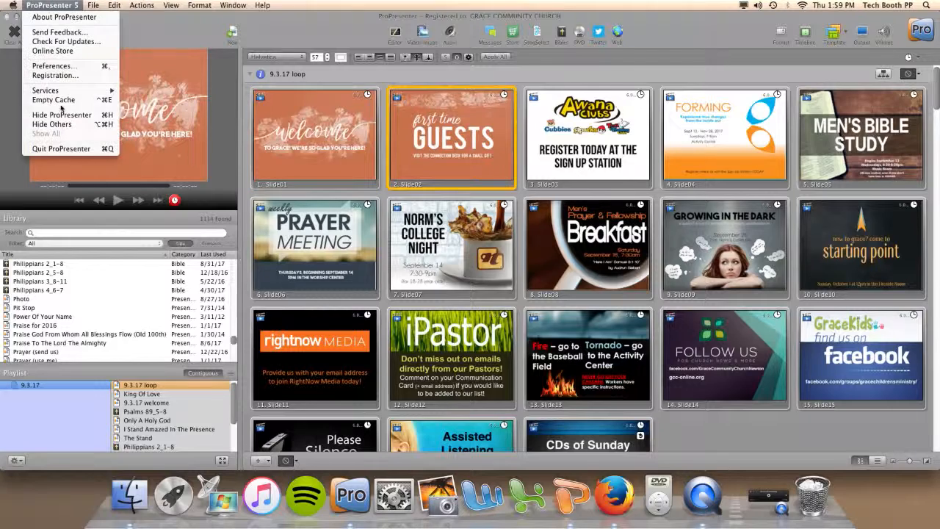
click(58, 151)
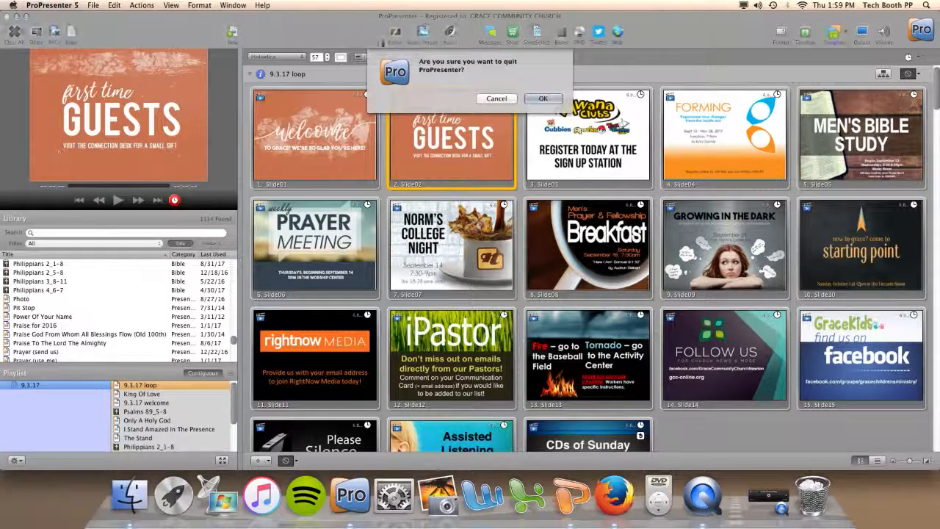
click(542, 98)
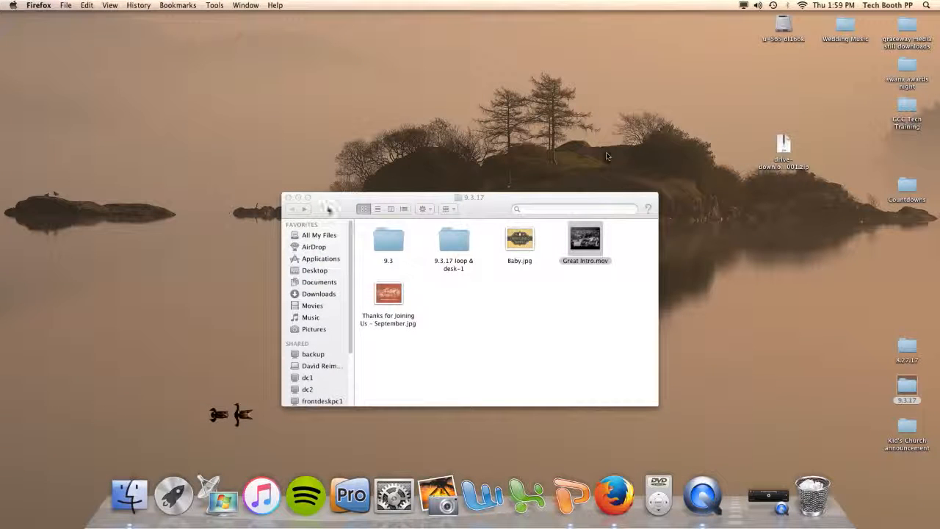
click(289, 198)
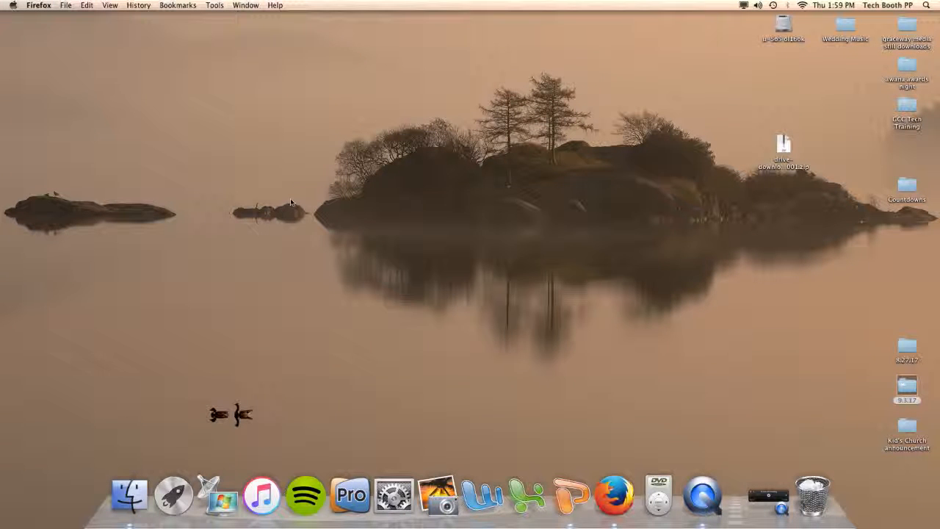